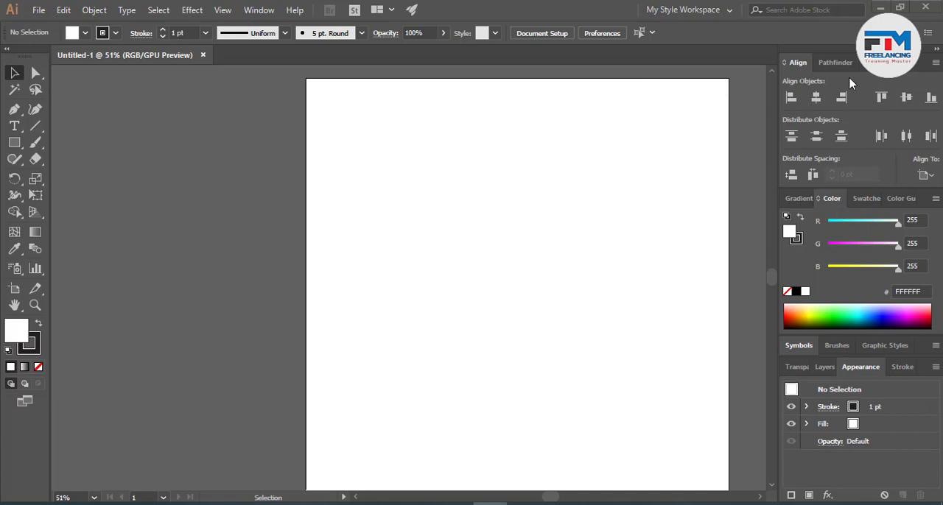
- Switch to the Essentials workspace and reset it to its default layout, leaving the Libraries panel collapsed
{"action": "left_click", "coordinate": [679, 10]}
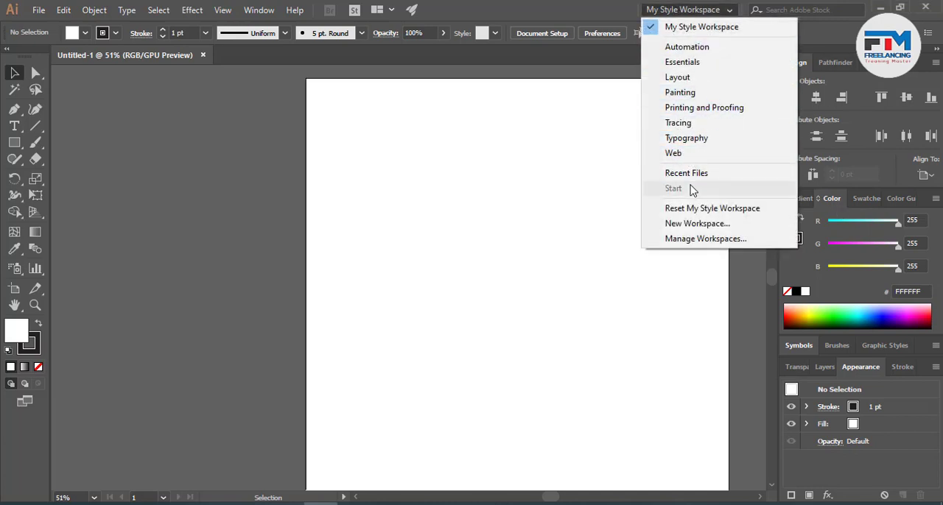
{"action": "left_click", "coordinate": [689, 62]}
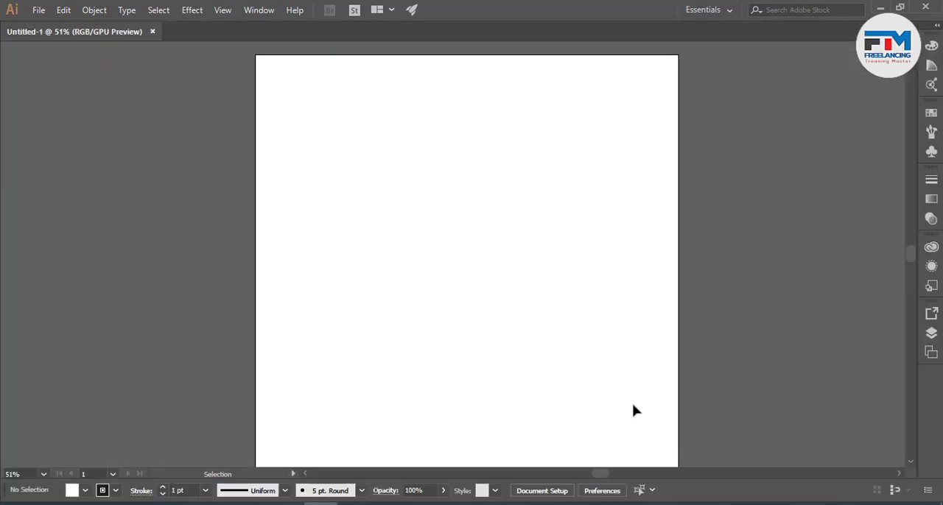
{"action": "left_click", "coordinate": [695, 8]}
{"action": "left_click", "coordinate": [725, 209]}
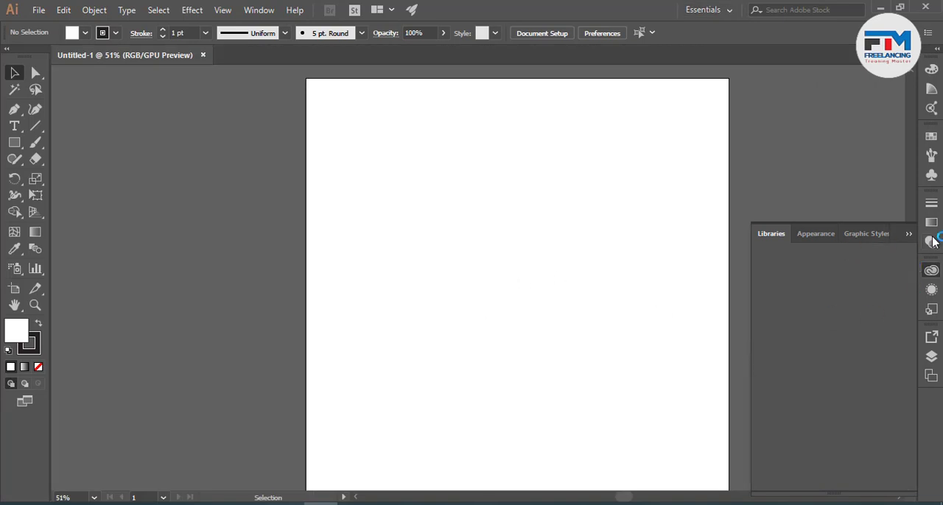
{"action": "left_click", "coordinate": [908, 234]}
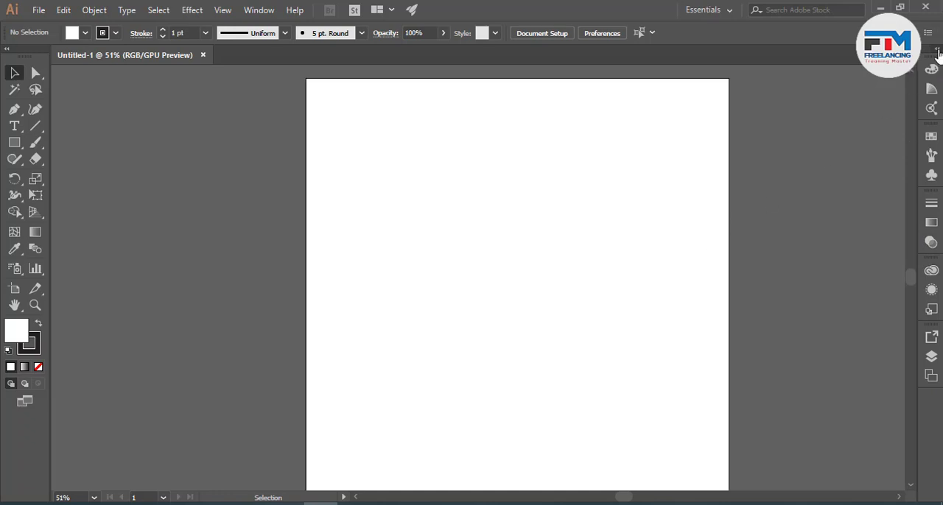
- Expand the docked panels and show the Color panel's full options with the RGB sliders
{"action": "left_click", "coordinate": [937, 50]}
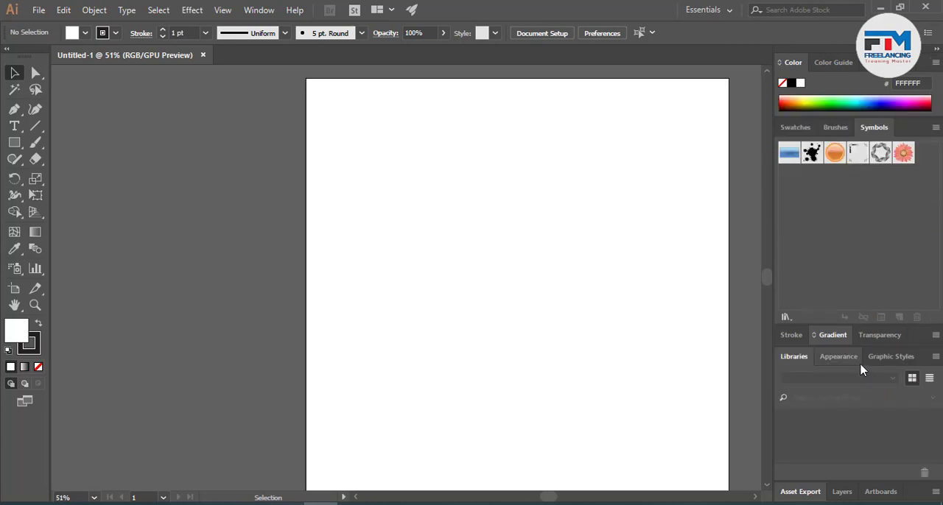
{"action": "left_click", "coordinate": [935, 63]}
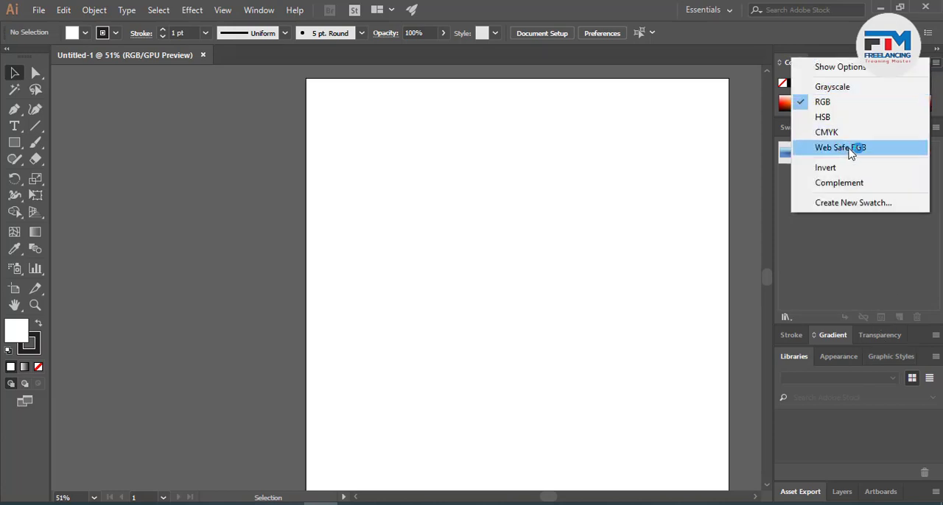
{"action": "left_click", "coordinate": [852, 70]}
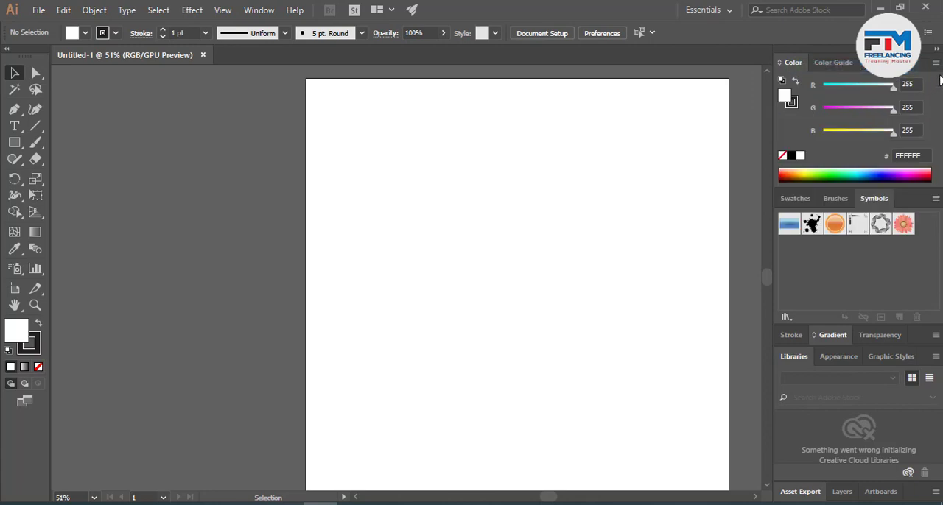
{"action": "left_click", "coordinate": [933, 65]}
{"action": "left_click", "coordinate": [932, 67]}
- Close all docked panel groups: Color, Swatches, Gradient, Libraries and Asset Export, including their grouped panels
{"action": "right_click", "coordinate": [797, 65]}
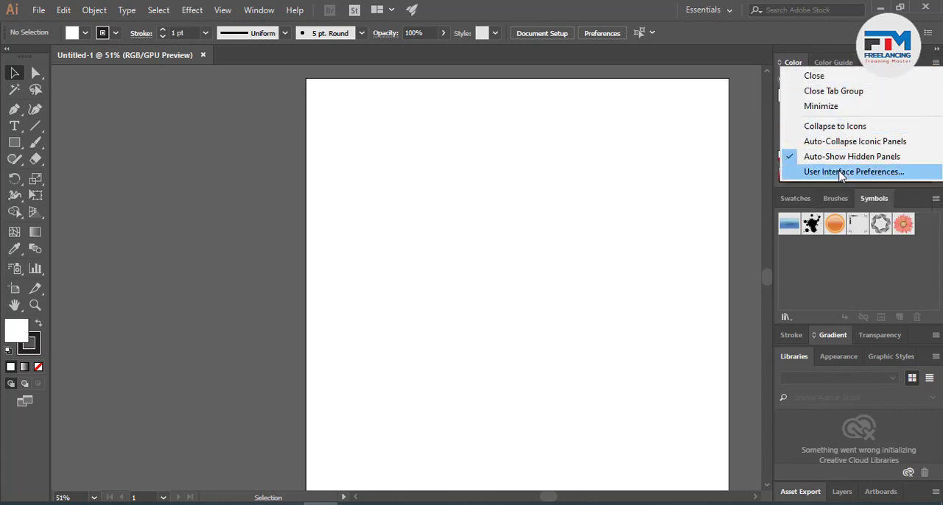
{"action": "left_click", "coordinate": [817, 91]}
{"action": "right_click", "coordinate": [861, 66]}
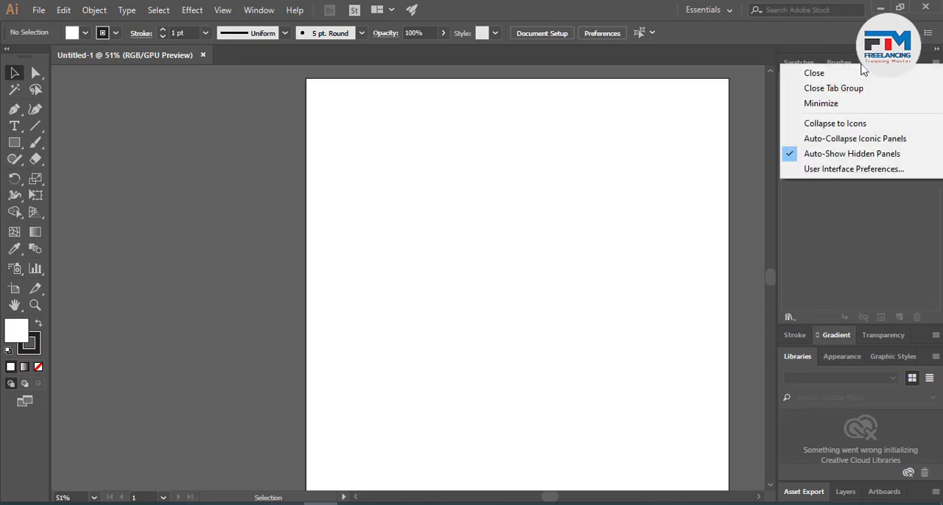
{"action": "left_click", "coordinate": [833, 86]}
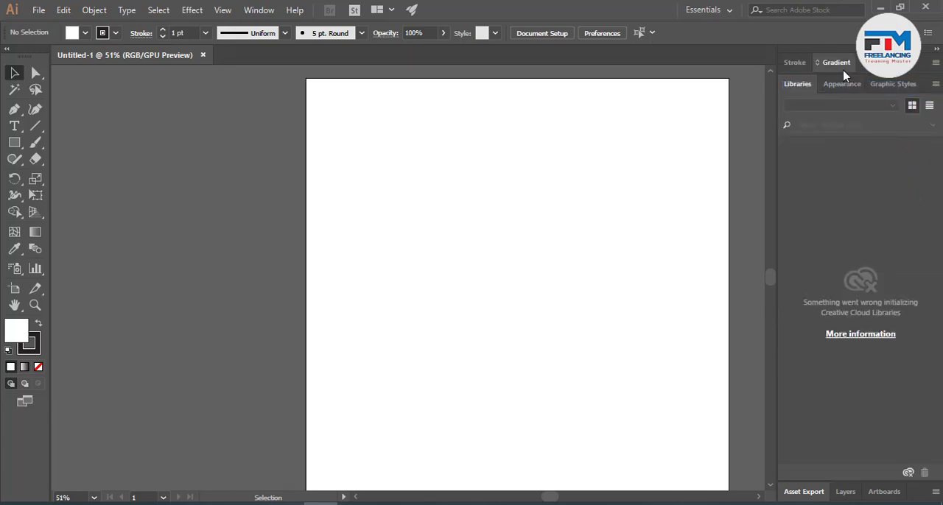
{"action": "right_click", "coordinate": [843, 67]}
{"action": "left_click", "coordinate": [843, 93]}
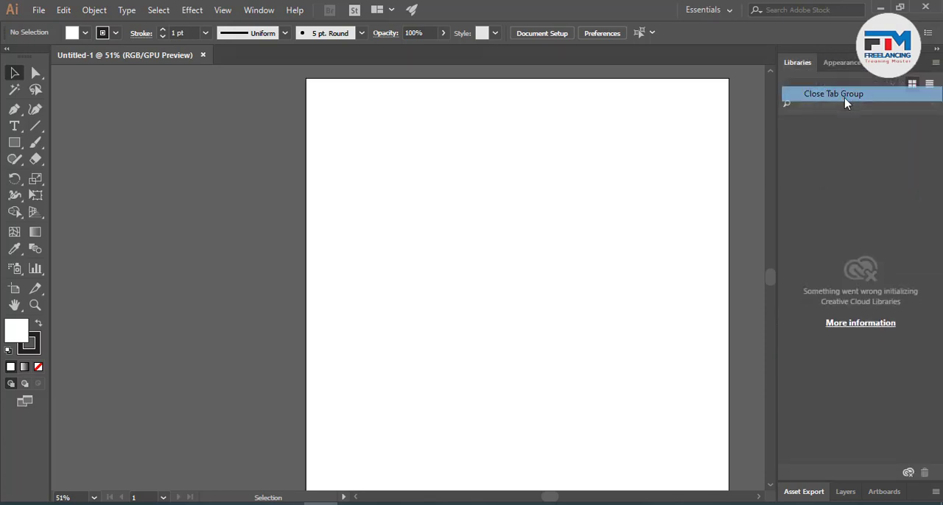
{"action": "right_click", "coordinate": [847, 64]}
{"action": "left_click", "coordinate": [844, 96]}
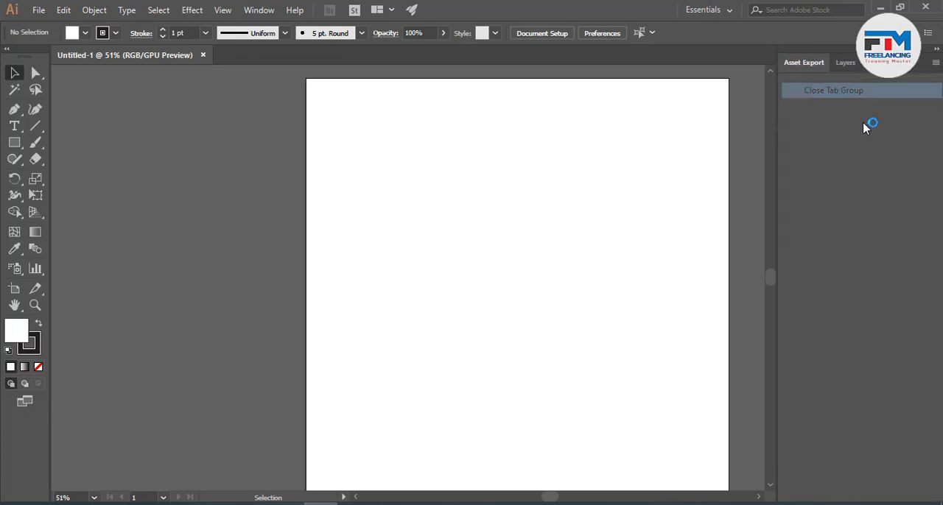
{"action": "right_click", "coordinate": [842, 65]}
{"action": "left_click", "coordinate": [840, 94]}
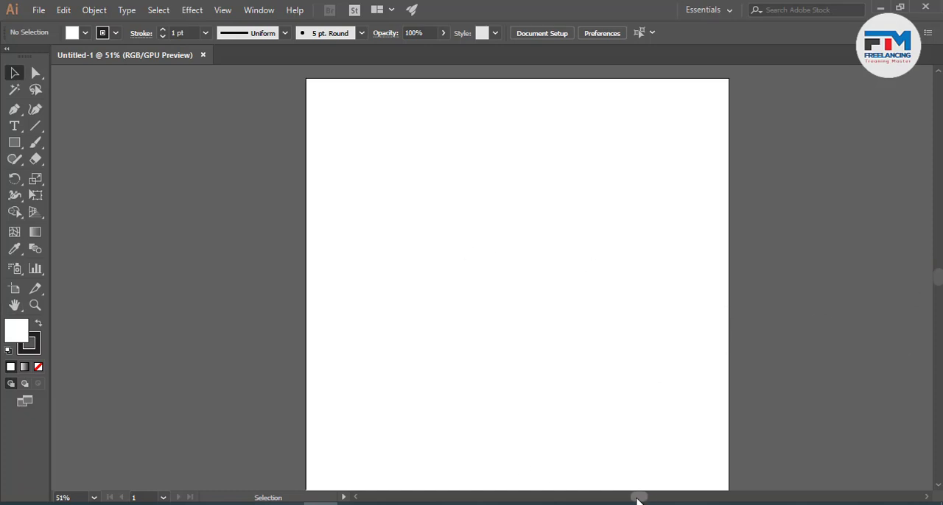
- Open the Align panel group and float it over the upper part of the artboard
{"action": "left_click_drag", "start_coordinate": [638, 499], "coordinate": [659, 500]}
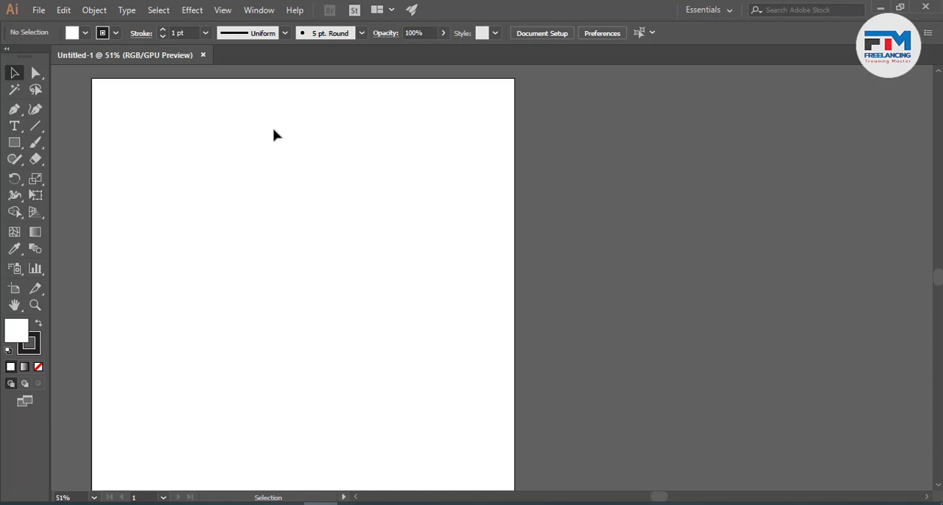
{"action": "left_click", "coordinate": [225, 8]}
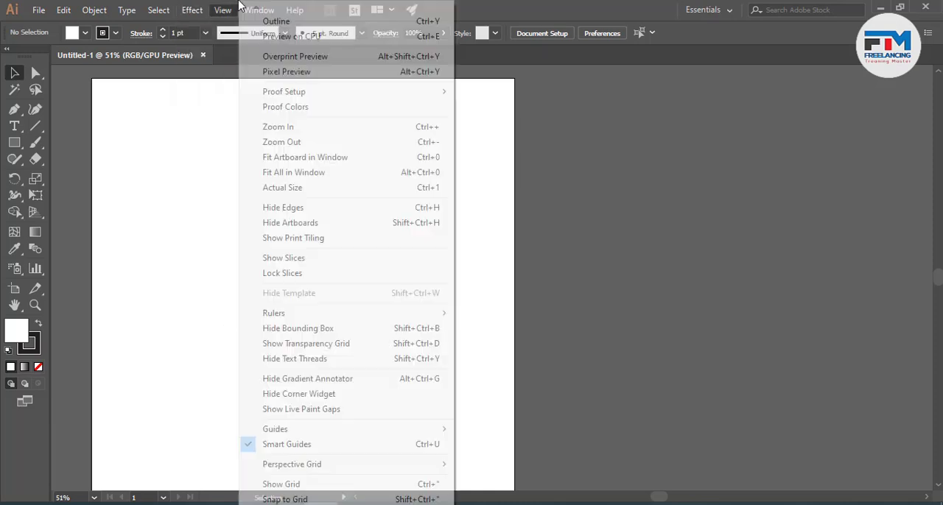
{"action": "left_click", "coordinate": [619, 4]}
{"action": "left_click", "coordinate": [265, 7]}
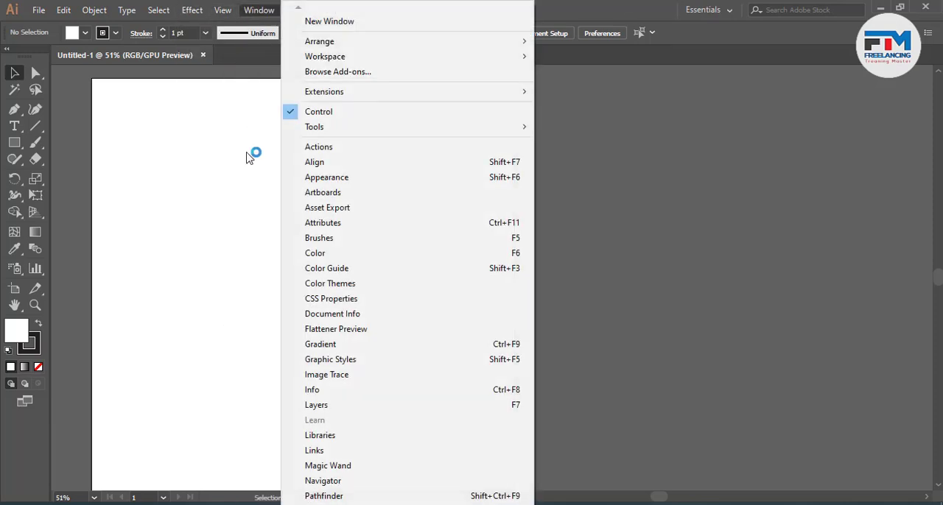
{"action": "left_click", "coordinate": [329, 162]}
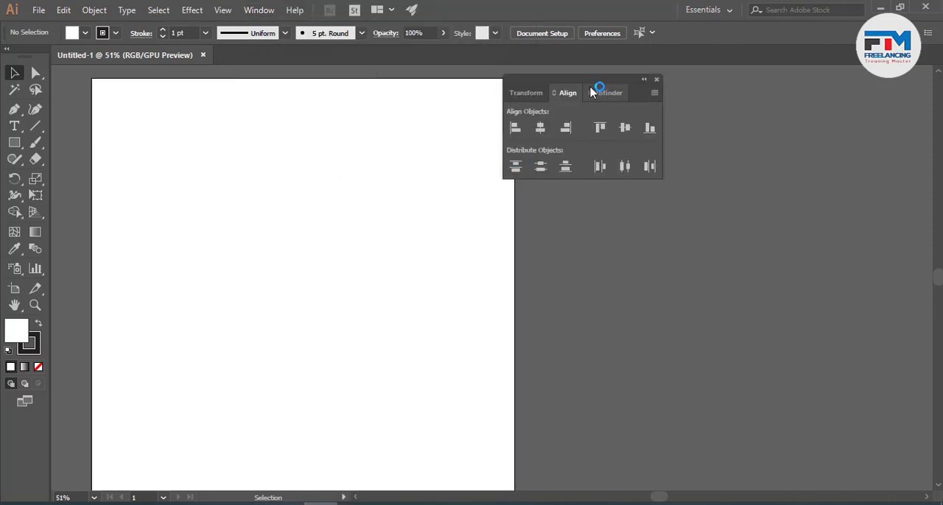
{"action": "left_click_drag", "start_coordinate": [572, 82], "coordinate": [227, 161]}
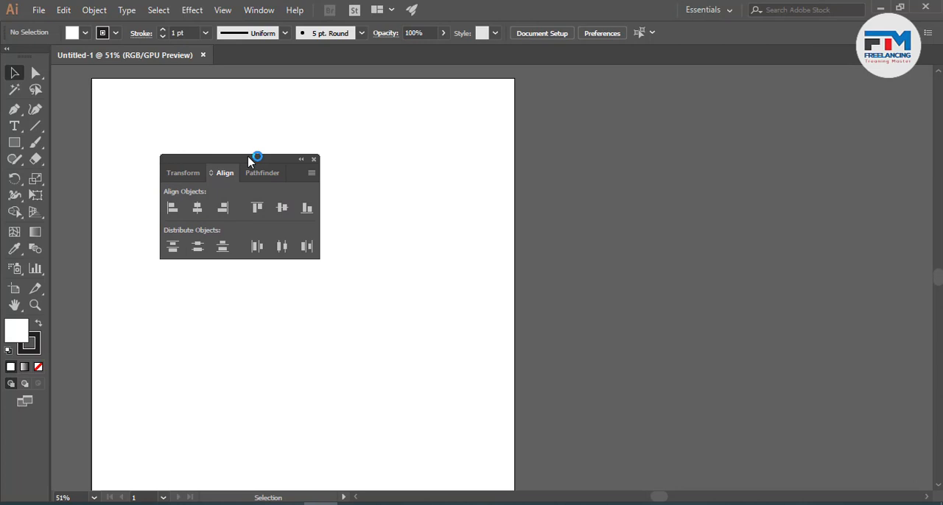
- Show the Pathfinder panel for a look at its options, and bring the Align panel back to the front
{"action": "left_click", "coordinate": [265, 10]}
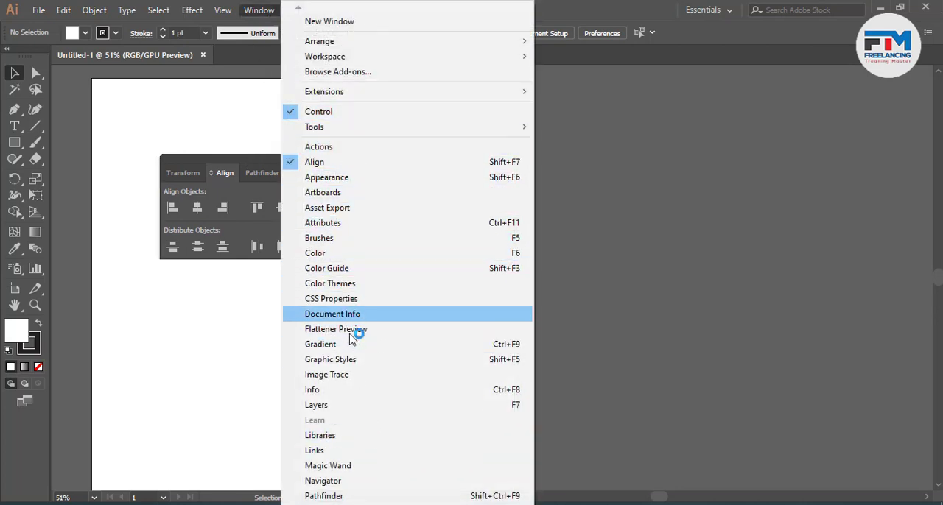
{"action": "left_click", "coordinate": [315, 498]}
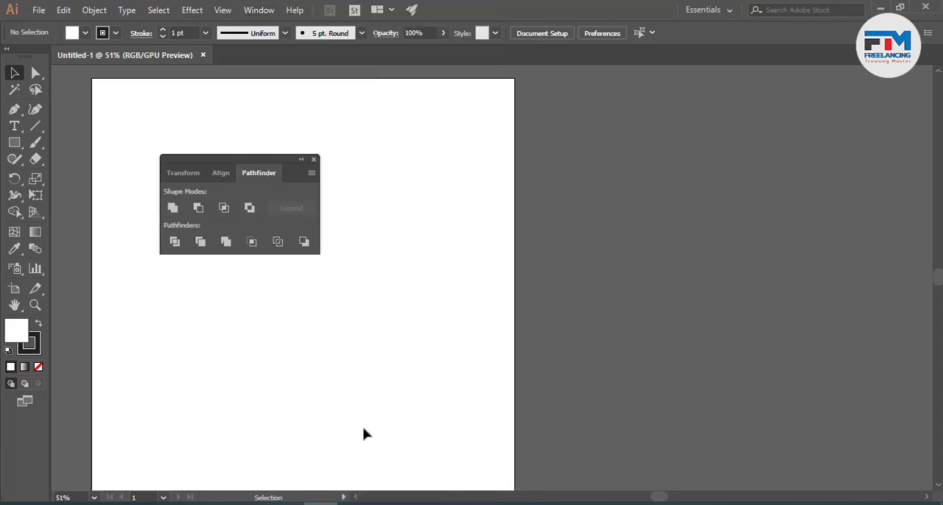
{"action": "left_click", "coordinate": [221, 173]}
{"action": "left_click", "coordinate": [254, 173]}
{"action": "left_click", "coordinate": [223, 174]}
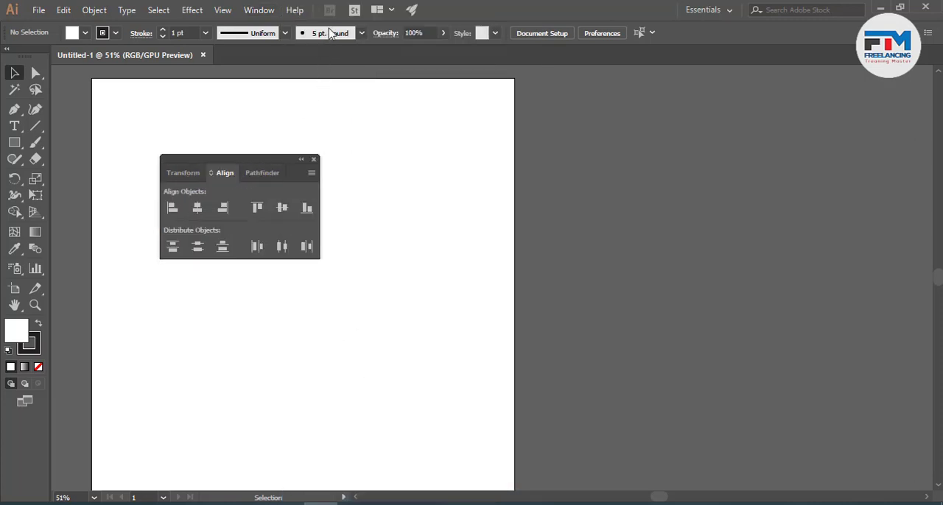
- Open the Brushes panel and undock Brushes, Symbols and Swatches into one floating group at the artboard's upper right
{"action": "left_click", "coordinate": [260, 10]}
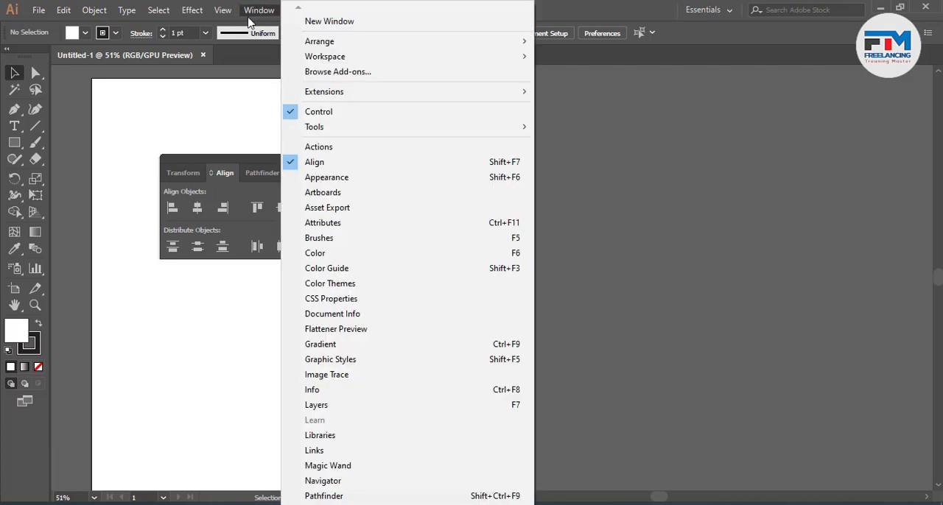
{"action": "left_click", "coordinate": [350, 240]}
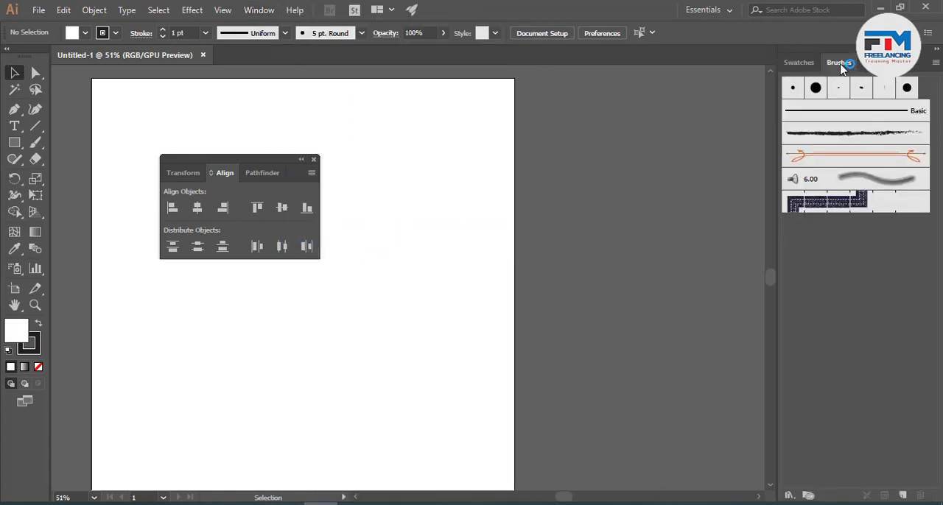
{"action": "mouse_move", "coordinate": [829, 65]}
{"action": "left_mouse_down"}
{"action": "mouse_move", "coordinate": [633, 96]}
{"action": "mouse_move", "coordinate": [513, 86]}
{"action": "left_mouse_up"}
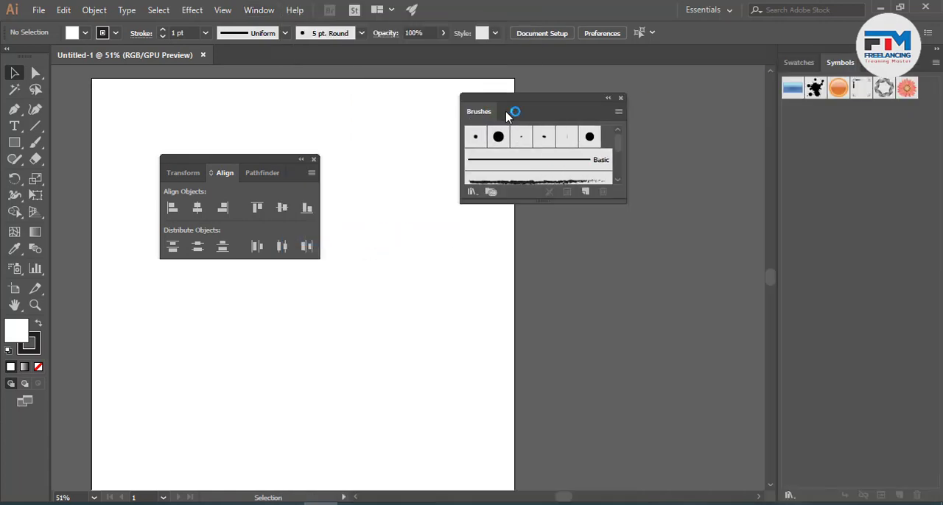
{"action": "mouse_move", "coordinate": [797, 62]}
{"action": "left_mouse_down"}
{"action": "mouse_move", "coordinate": [480, 135]}
{"action": "mouse_move", "coordinate": [504, 111]}
{"action": "left_mouse_up"}
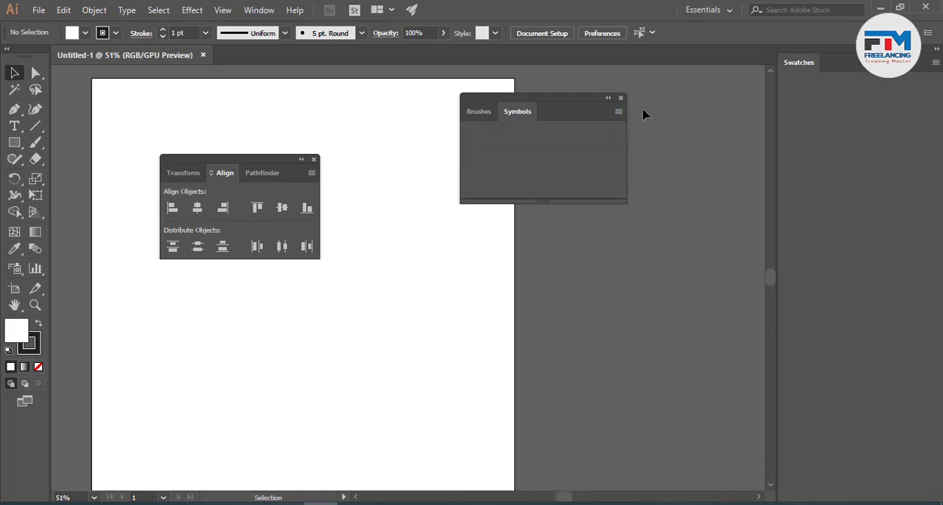
{"action": "mouse_move", "coordinate": [793, 69]}
{"action": "left_mouse_down"}
{"action": "mouse_move", "coordinate": [549, 109]}
{"action": "mouse_move", "coordinate": [568, 118]}
{"action": "left_mouse_up"}
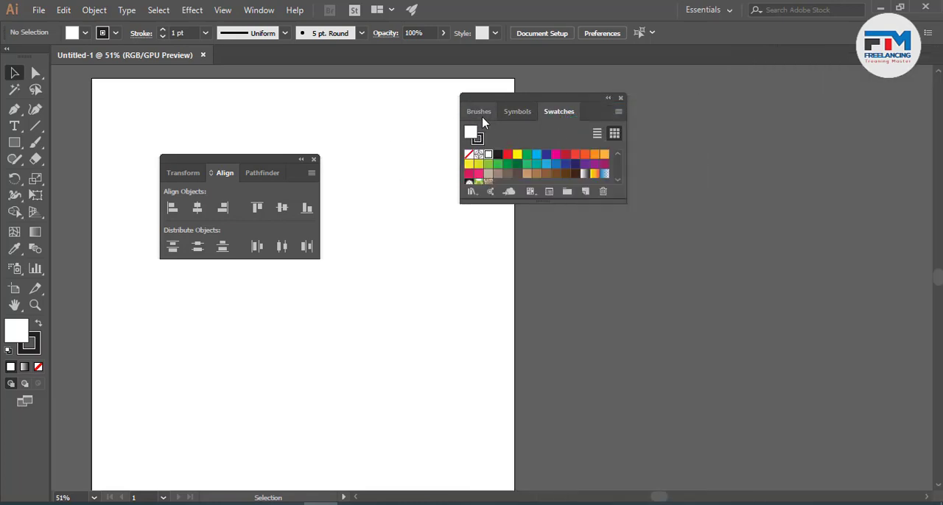
- Open the Navigator panel and float it over the canvas to the right of the artboard
{"action": "left_click", "coordinate": [261, 9]}
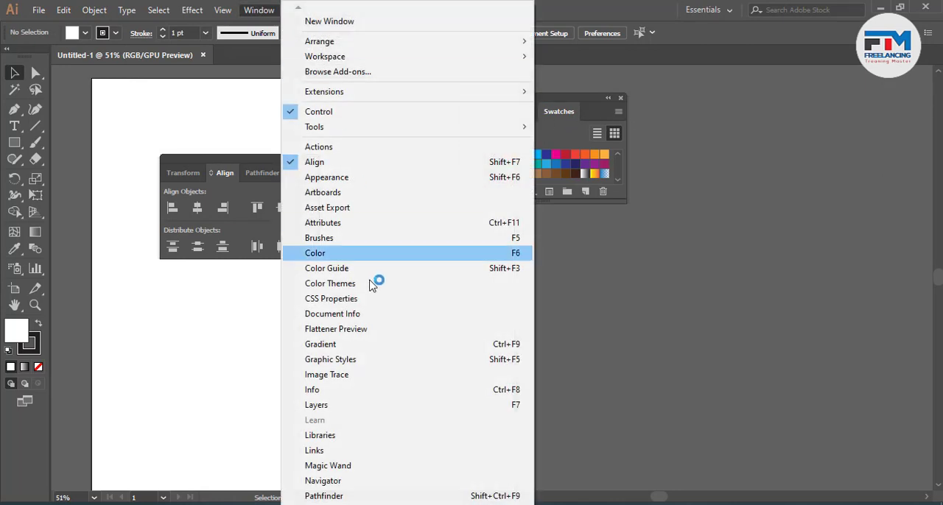
{"action": "left_click", "coordinate": [313, 480]}
{"action": "left_click_drag", "start_coordinate": [130, 241], "coordinate": [737, 274]}
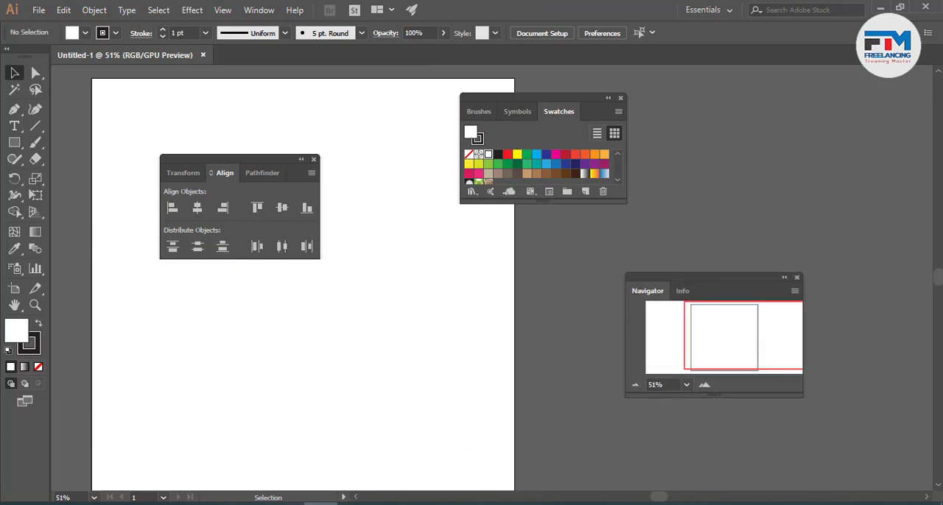
{"action": "mouse_move", "coordinate": [660, 500]}
{"action": "left_mouse_down"}
{"action": "mouse_move", "coordinate": [634, 501]}
{"action": "mouse_move", "coordinate": [646, 500]}
{"action": "left_mouse_up"}
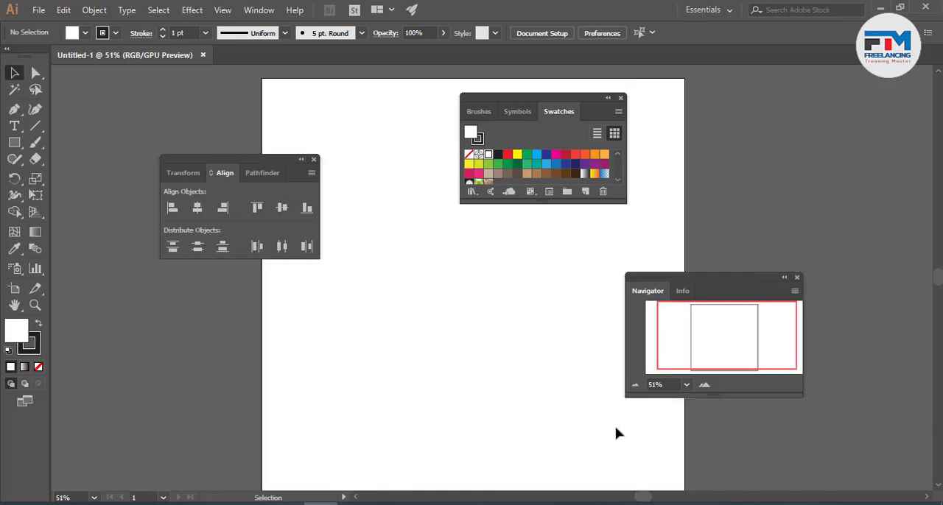
{"action": "left_click_drag", "start_coordinate": [637, 498], "coordinate": [650, 498]}
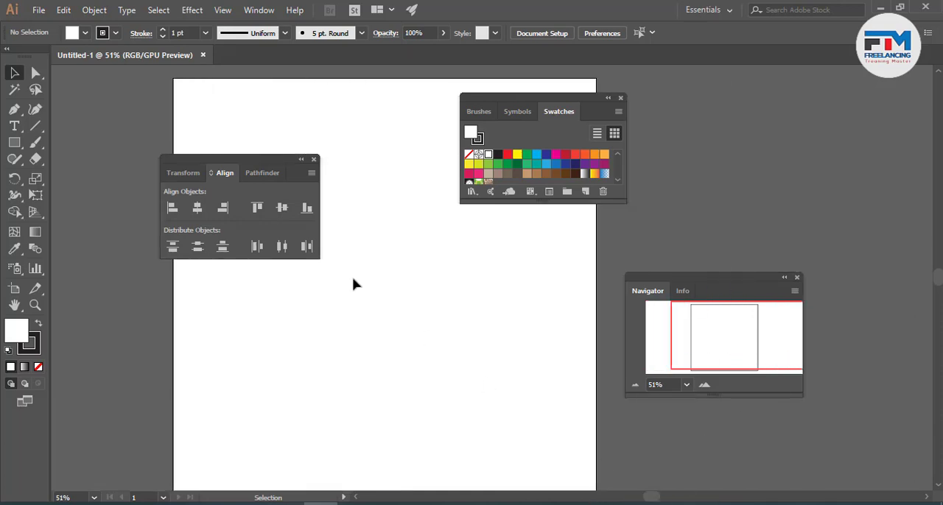
- Open the Gradient panel and float its group with Stroke and Transparency over the artboard's lower right
{"action": "left_click", "coordinate": [259, 9]}
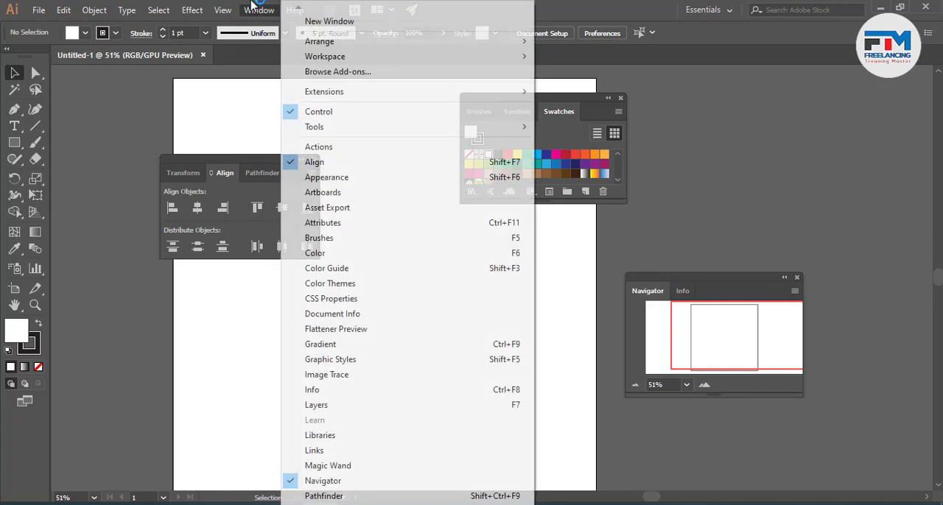
{"action": "left_click", "coordinate": [341, 352]}
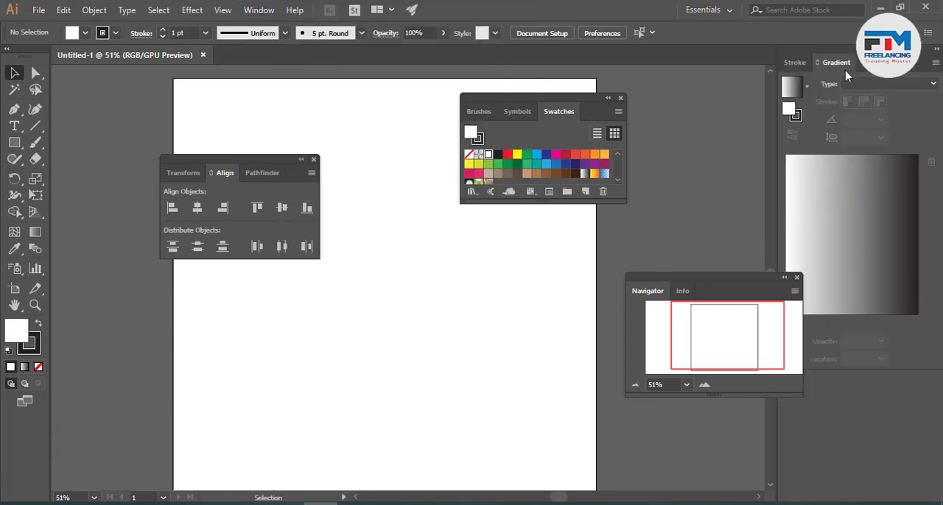
{"action": "left_click_drag", "start_coordinate": [922, 66], "coordinate": [501, 295]}
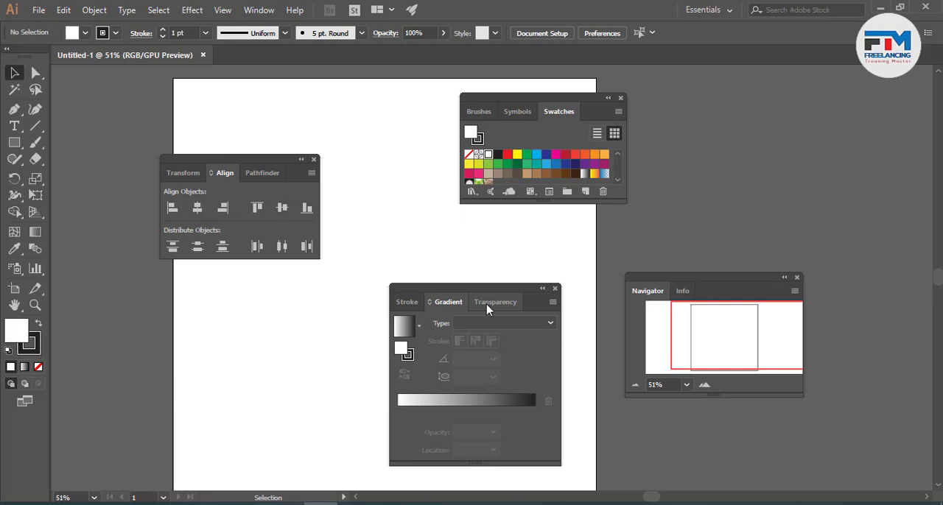
- Open the Layers panel
{"action": "left_click", "coordinate": [257, 10]}
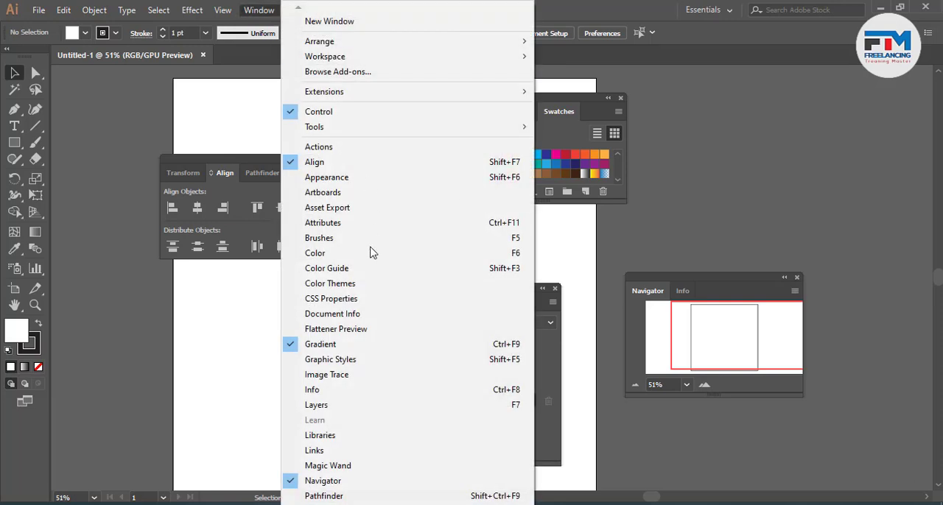
{"action": "left_click", "coordinate": [350, 406]}
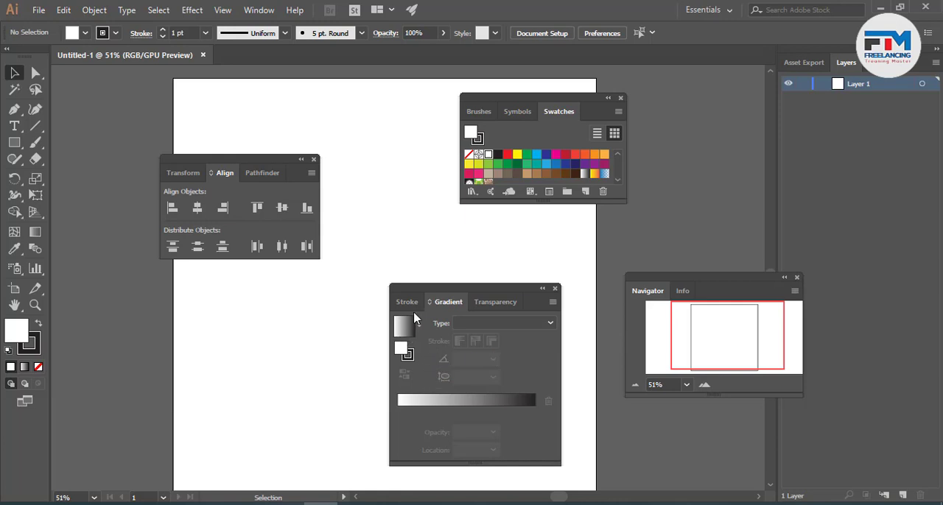
- Float the Layers group with Asset Export and Artboards over the artboard's lower left, and open the Stroke panel
{"action": "left_click_drag", "start_coordinate": [922, 64], "coordinate": [333, 301]}
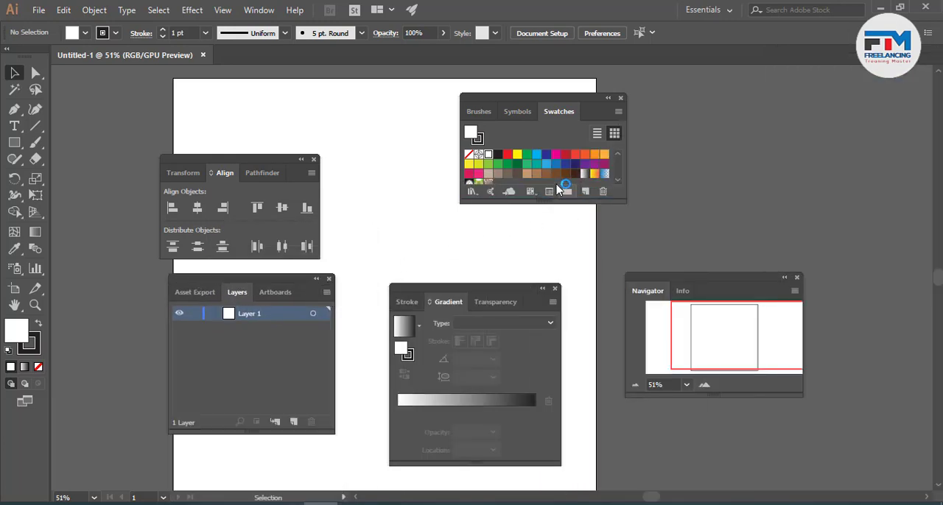
{"action": "left_click", "coordinate": [255, 10]}
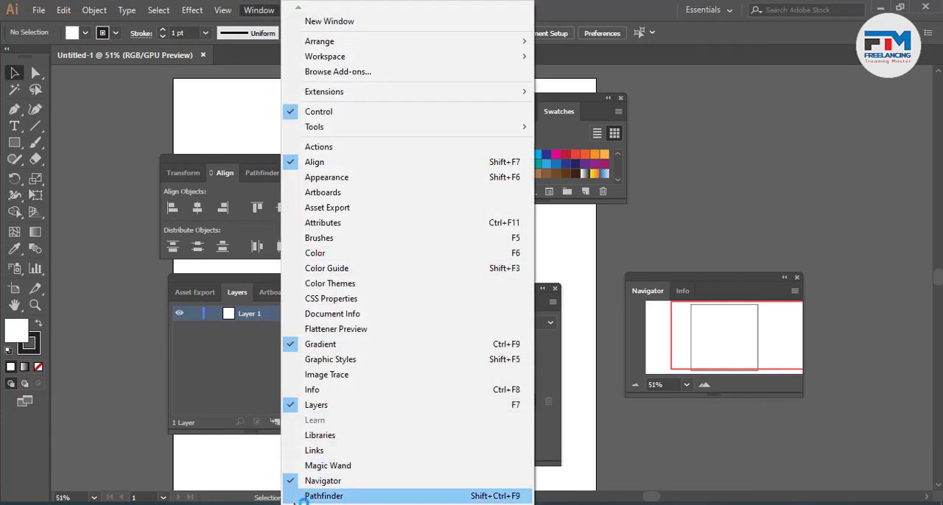
{"action": "mouse_move", "coordinate": [302, 503]}
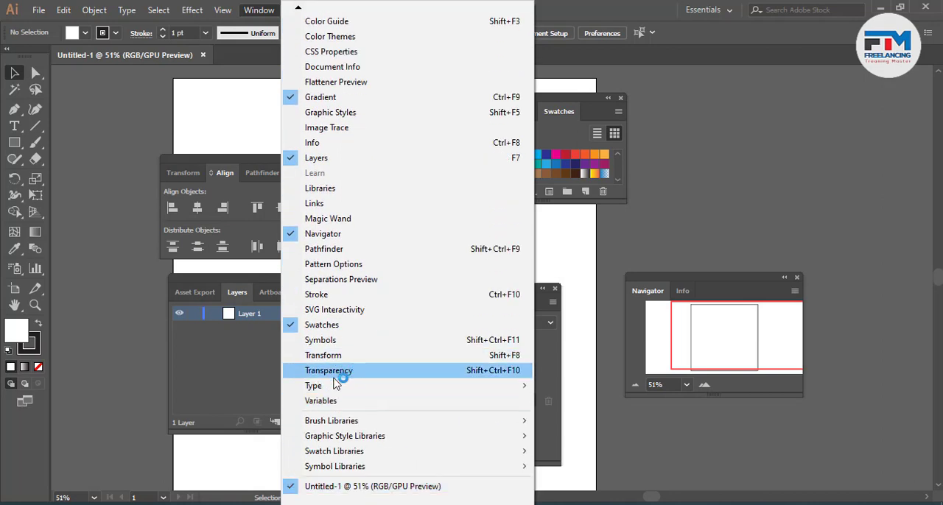
{"action": "left_click", "coordinate": [333, 297]}
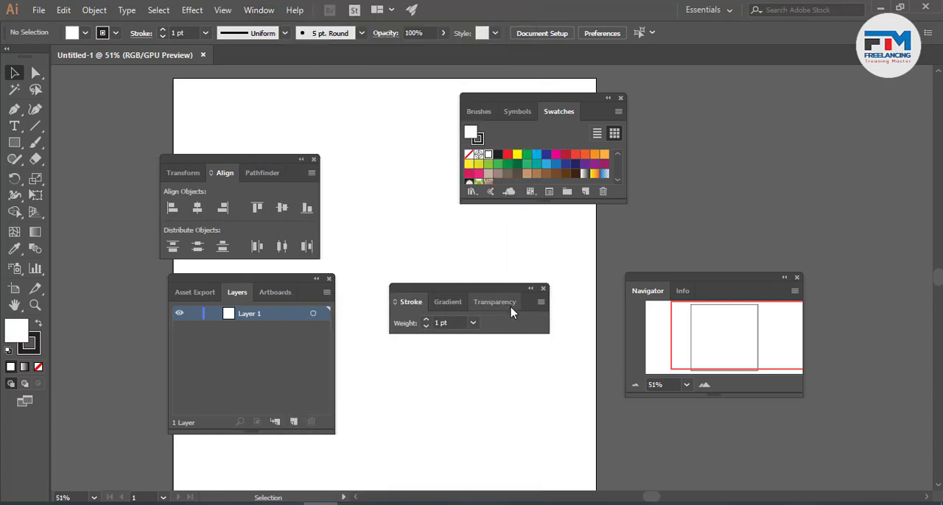
- Bring up the Symbols, Transparency, Transform and Info panels in their floating groups
{"action": "left_click", "coordinate": [263, 6]}
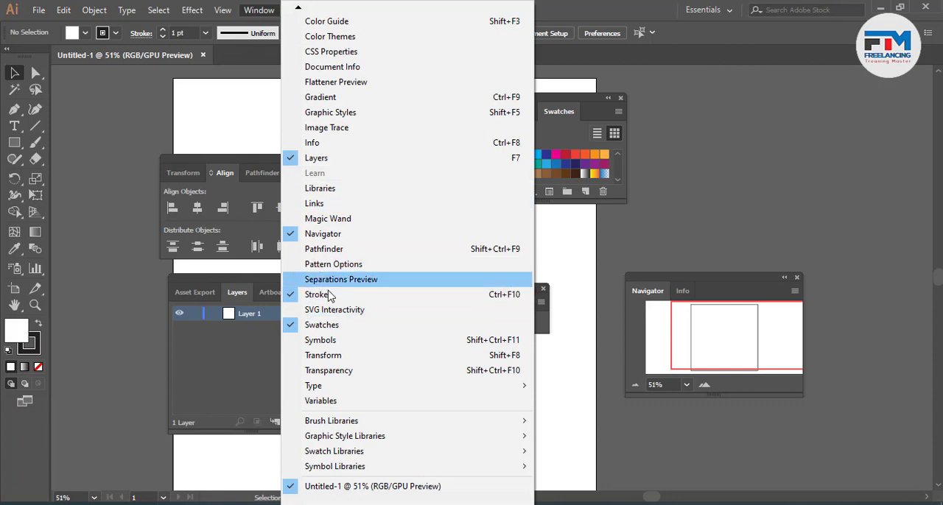
{"action": "left_click", "coordinate": [341, 342]}
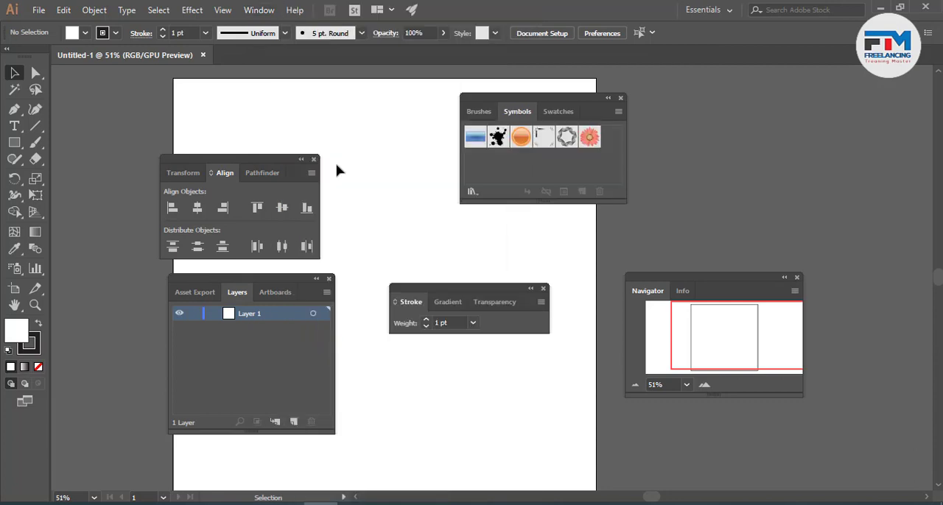
{"action": "left_click", "coordinate": [263, 9]}
{"action": "left_click", "coordinate": [317, 368]}
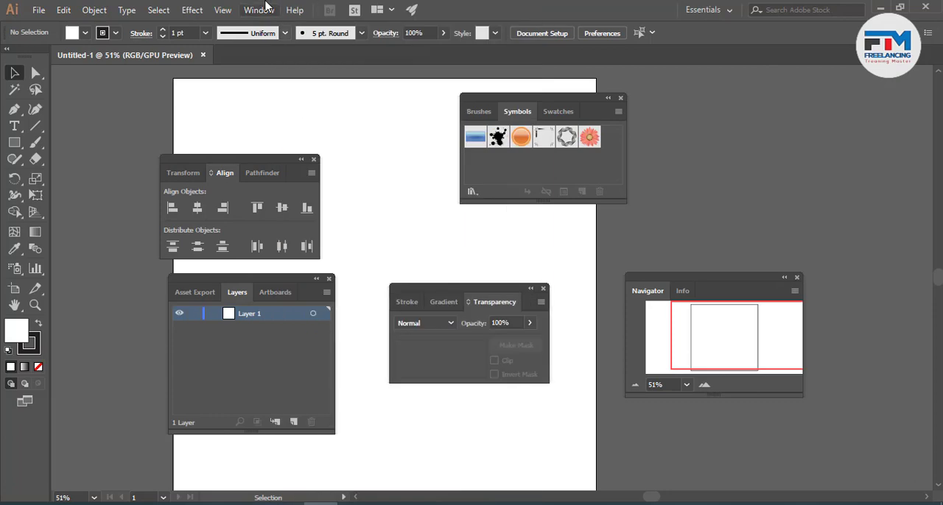
{"action": "left_click", "coordinate": [261, 9]}
{"action": "left_click", "coordinate": [335, 354]}
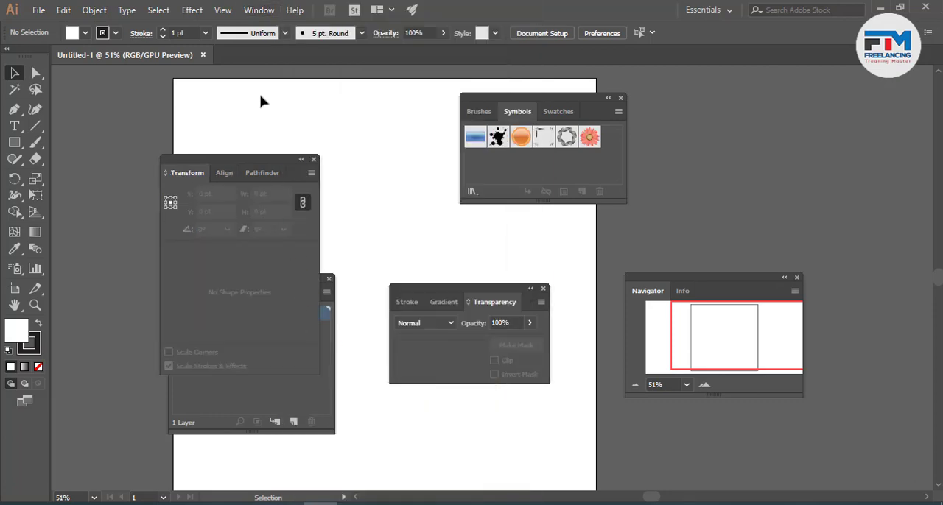
{"action": "left_click", "coordinate": [259, 10]}
{"action": "mouse_move", "coordinate": [338, 388]}
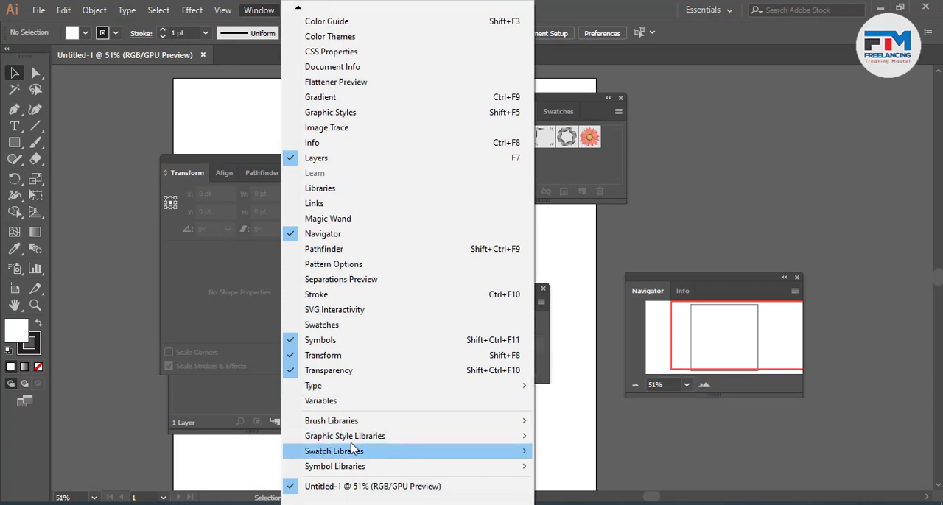
{"action": "left_click", "coordinate": [321, 145]}
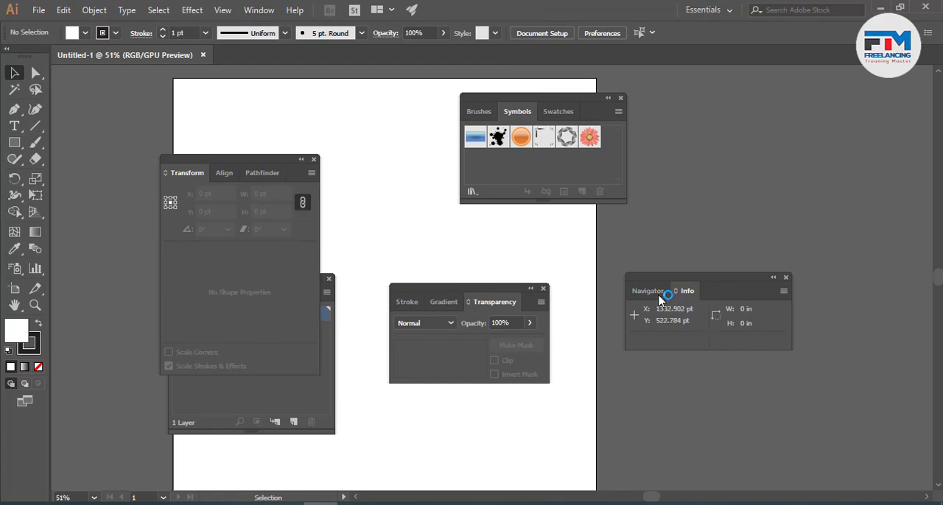
- Move the overlapping Transform and Layers groups apart, and dock Pathfinder, Align and Transform as one group beside the canvas
{"action": "left_click_drag", "start_coordinate": [221, 159], "coordinate": [289, 73]}
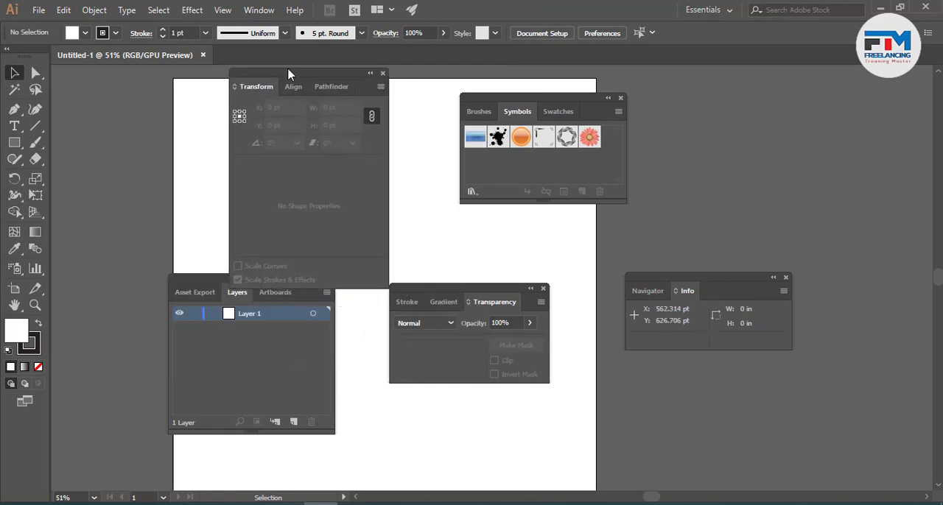
{"action": "left_click_drag", "start_coordinate": [223, 289], "coordinate": [258, 356]}
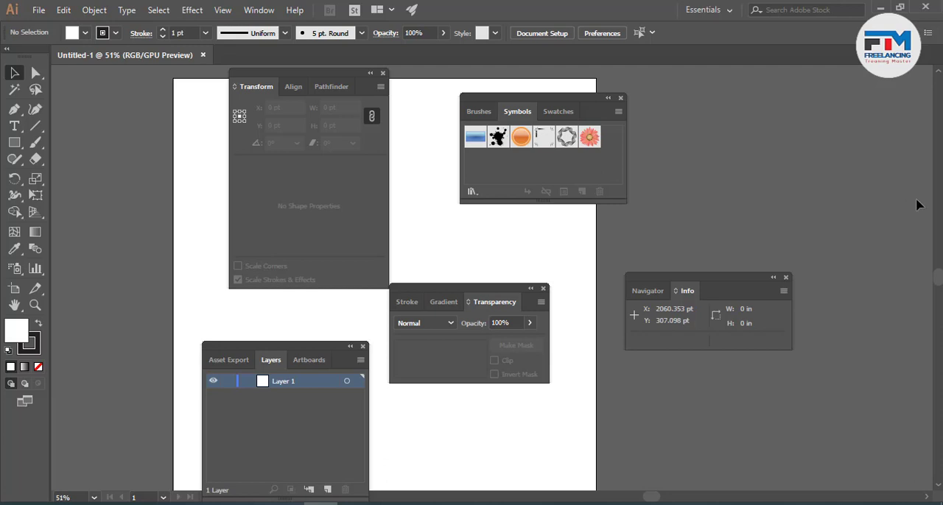
{"action": "left_click", "coordinate": [291, 85]}
{"action": "left_click", "coordinate": [328, 87]}
{"action": "left_click_drag", "start_coordinate": [328, 87], "coordinate": [933, 108]}
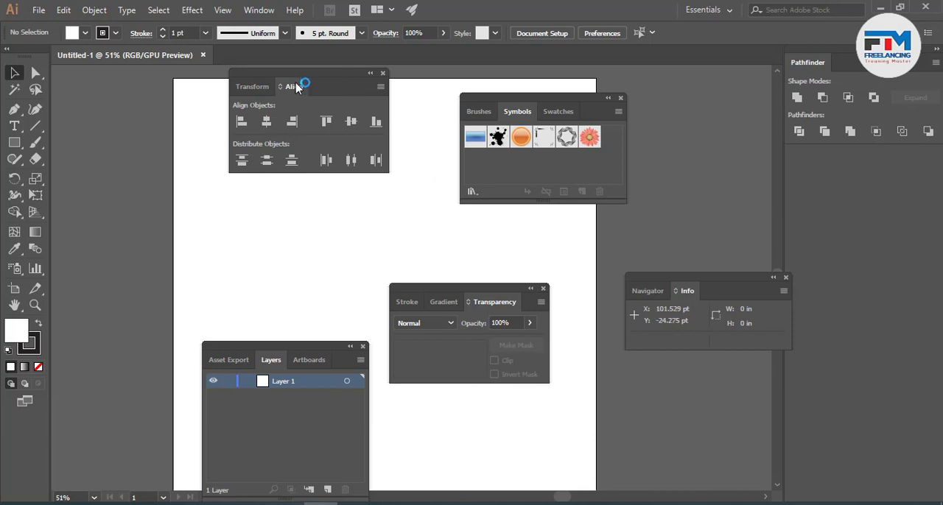
{"action": "left_click_drag", "start_coordinate": [299, 86], "coordinate": [839, 60]}
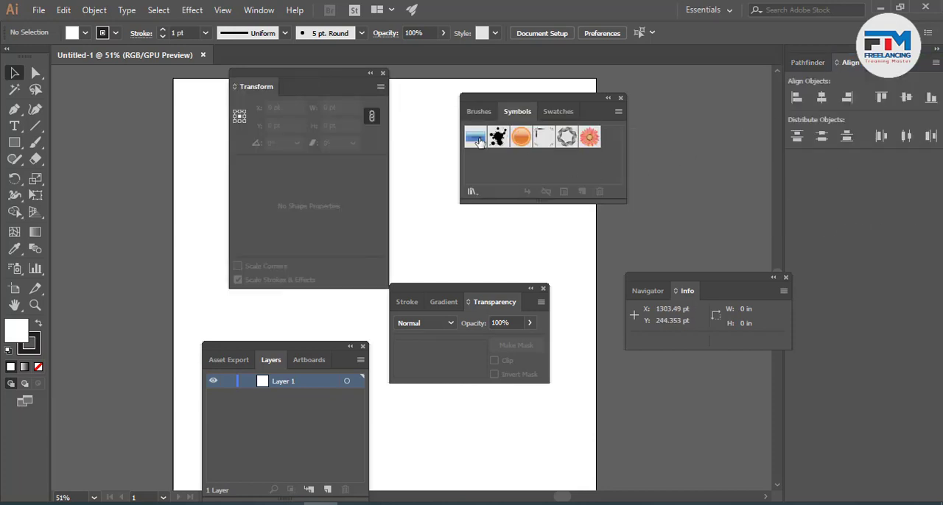
{"action": "left_click_drag", "start_coordinate": [252, 87], "coordinate": [888, 86]}
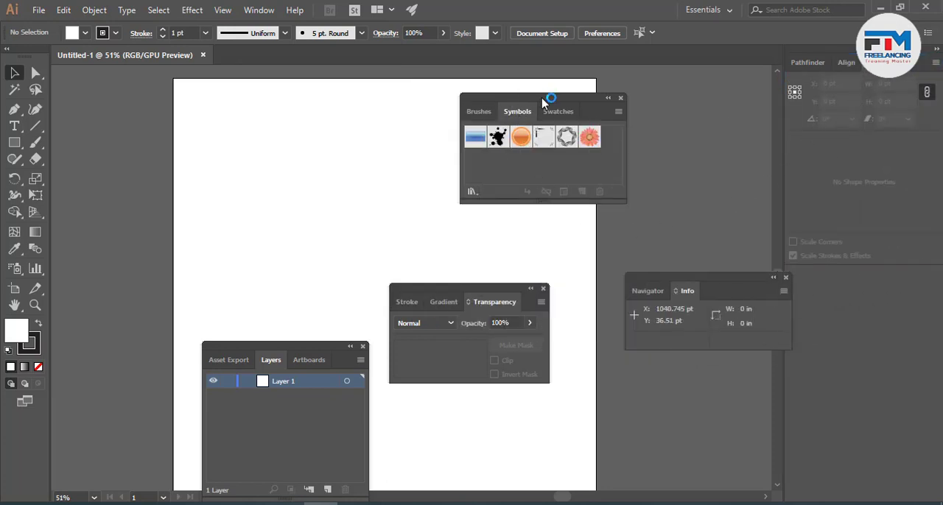
- Stack the Brushes, Info, Layers and Transparency groups in that order beneath the docked Transform group
{"action": "left_click", "coordinate": [489, 111]}
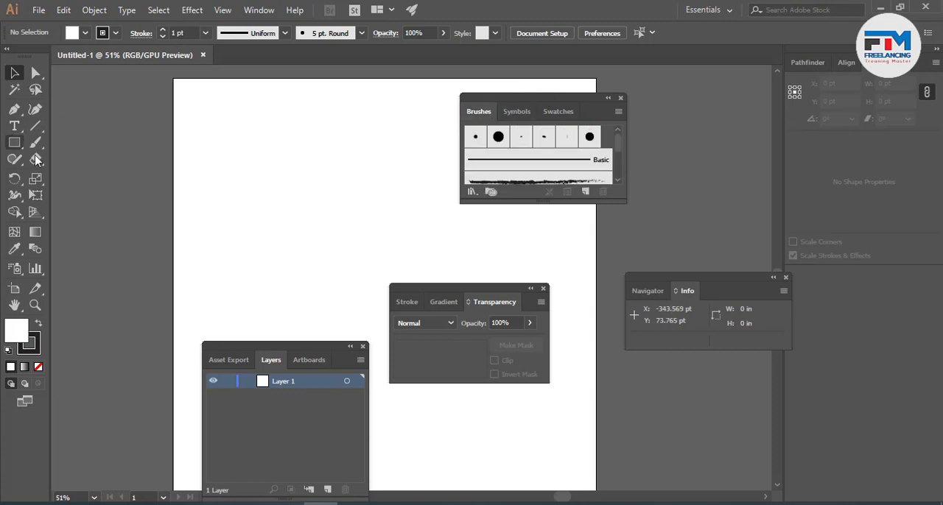
{"action": "mouse_move", "coordinate": [523, 95]}
{"action": "left_mouse_down"}
{"action": "mouse_move", "coordinate": [801, 191]}
{"action": "mouse_move", "coordinate": [892, 280]}
{"action": "mouse_move", "coordinate": [902, 314]}
{"action": "mouse_move", "coordinate": [873, 278]}
{"action": "left_mouse_up"}
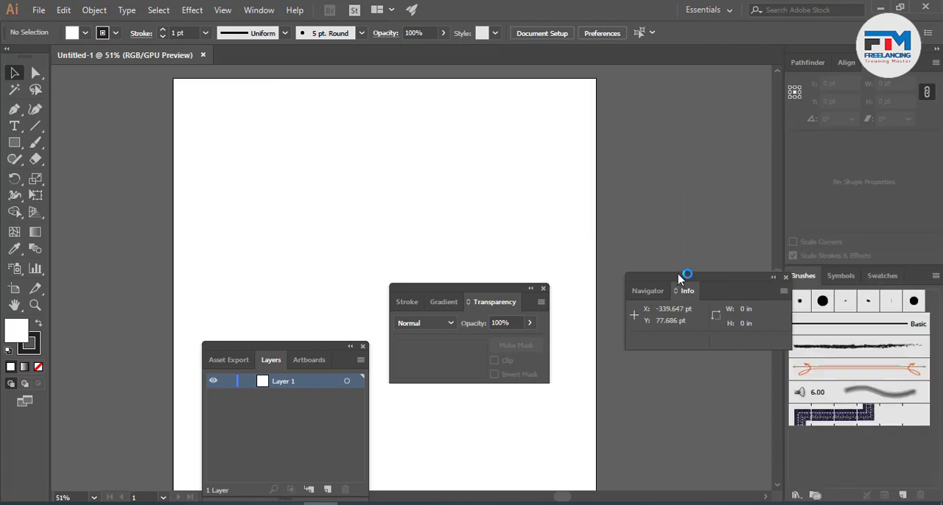
{"action": "mouse_move", "coordinate": [678, 278]}
{"action": "left_mouse_down"}
{"action": "mouse_move", "coordinate": [823, 441]}
{"action": "mouse_move", "coordinate": [848, 433]}
{"action": "mouse_move", "coordinate": [850, 493]}
{"action": "mouse_move", "coordinate": [850, 449]}
{"action": "mouse_move", "coordinate": [851, 480]}
{"action": "left_mouse_up"}
{"action": "left_click", "coordinate": [857, 488]}
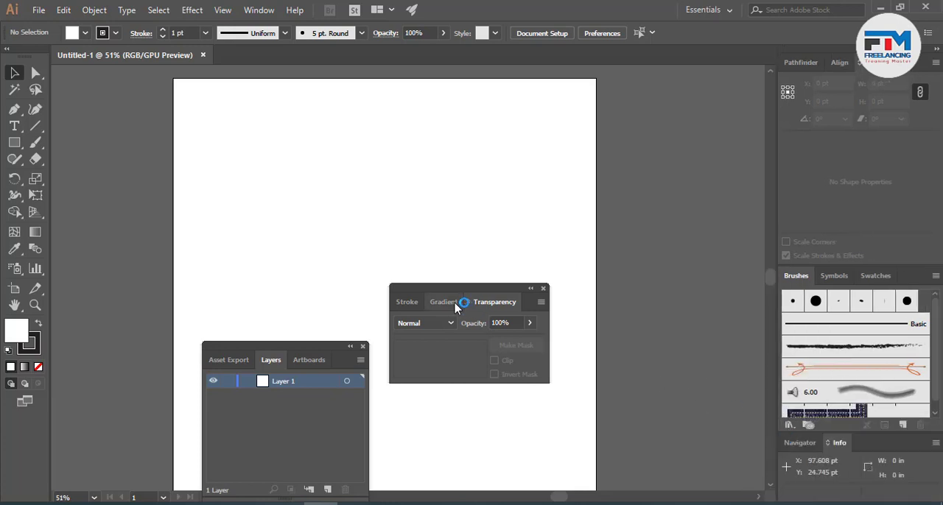
{"action": "mouse_move", "coordinate": [436, 294]}
{"action": "left_mouse_down"}
{"action": "mouse_move", "coordinate": [800, 463]}
{"action": "mouse_move", "coordinate": [834, 502]}
{"action": "left_mouse_up"}
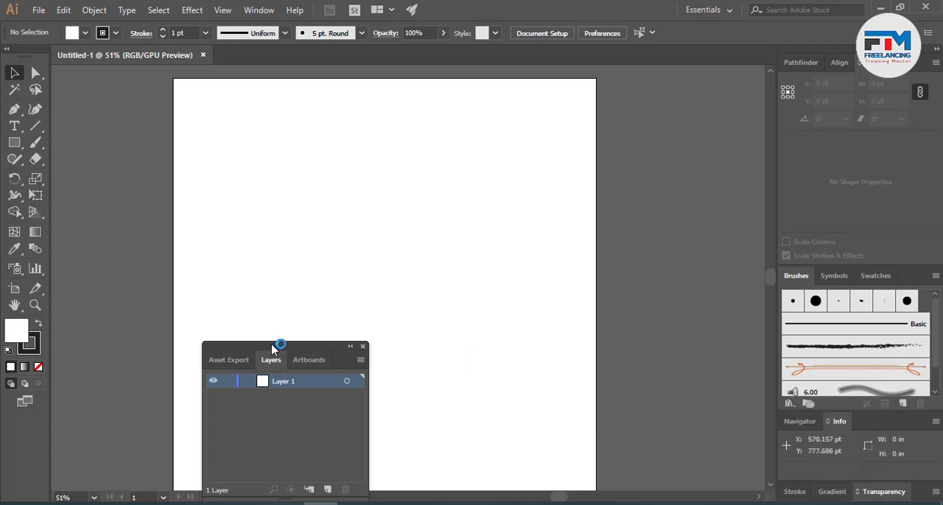
{"action": "left_click_drag", "start_coordinate": [272, 349], "coordinate": [861, 479]}
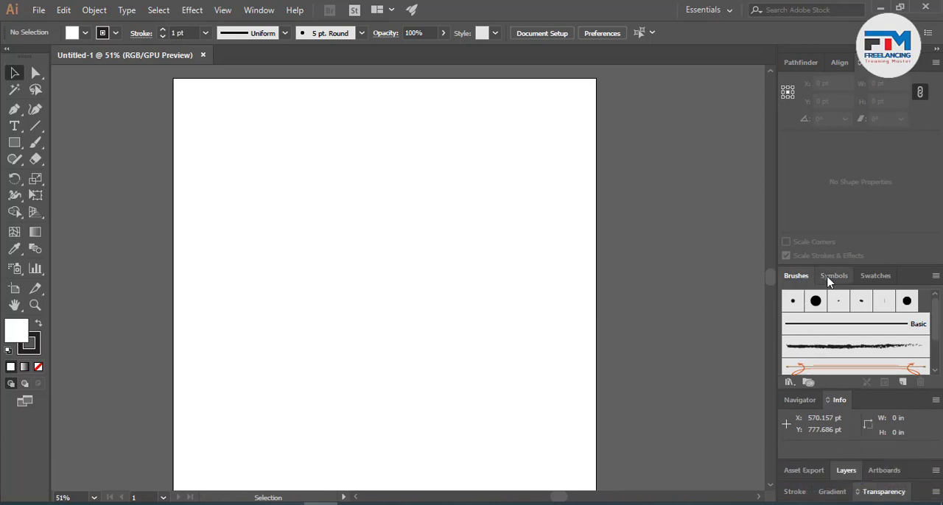
- Bring Swatches to the front of its docked group and Pathfinder to the front of the group above it
{"action": "left_click", "coordinate": [833, 276]}
{"action": "left_click", "coordinate": [873, 276]}
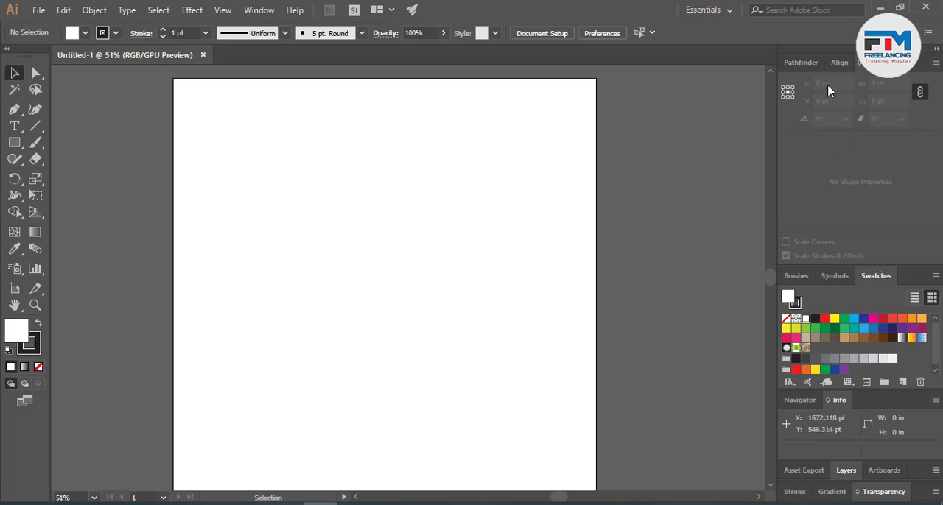
{"action": "double_click", "coordinate": [805, 62]}
{"action": "left_click", "coordinate": [805, 62]}
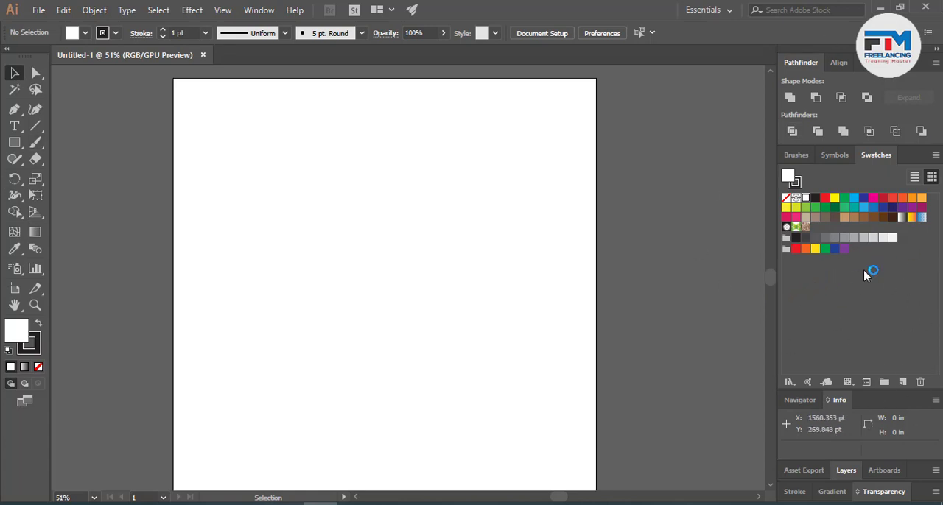
- Activate the Paintbrush tool, open the Arrows_Special brush library from Brushes, and lengthen its floating panel over the artboard
{"action": "left_click", "coordinate": [34, 144]}
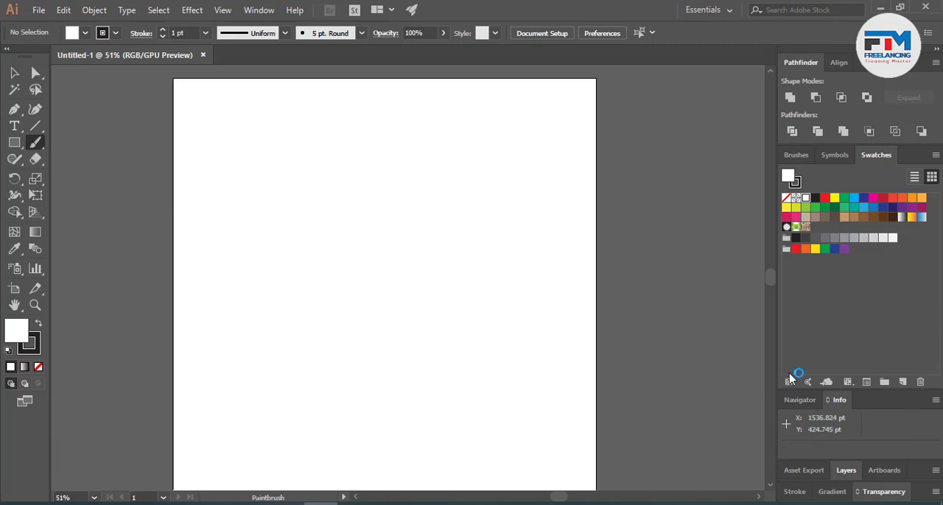
{"action": "left_click", "coordinate": [795, 155]}
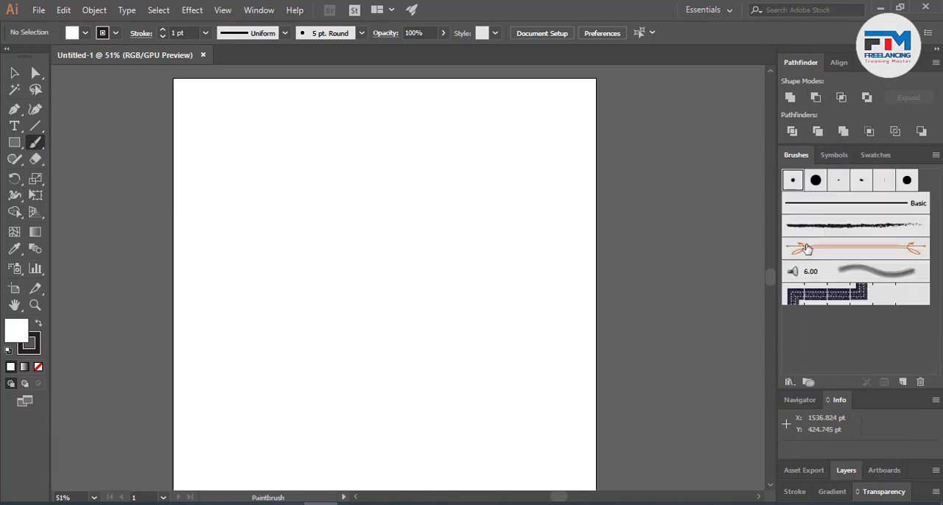
{"action": "left_click", "coordinate": [788, 383]}
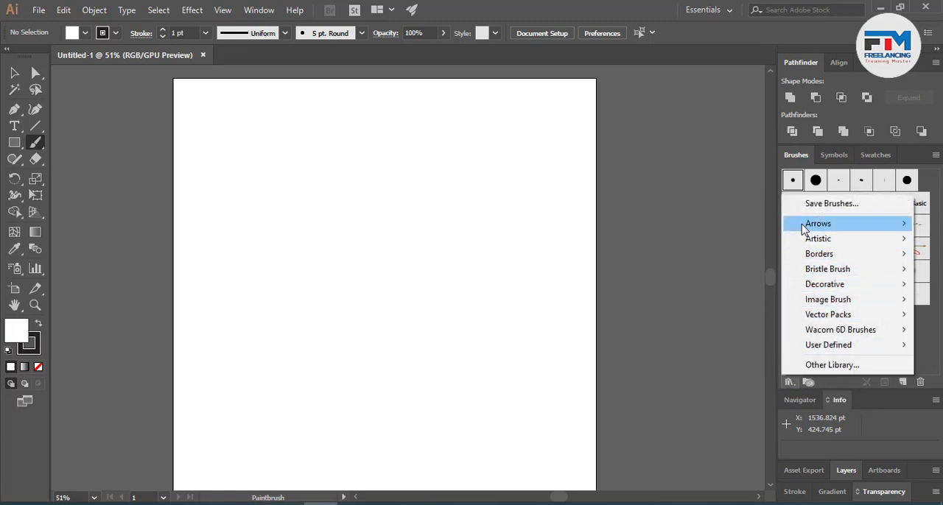
{"action": "mouse_move", "coordinate": [804, 229]}
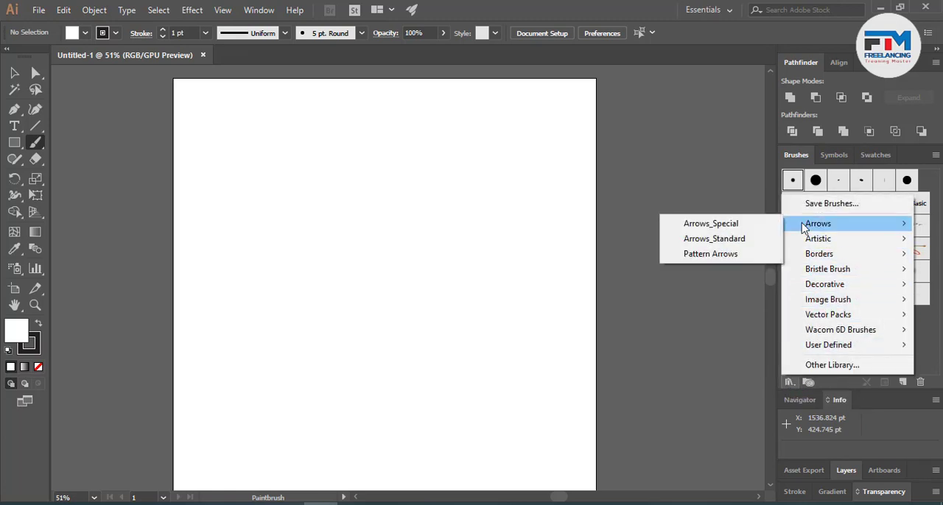
{"action": "left_click", "coordinate": [710, 224]}
{"action": "left_click_drag", "start_coordinate": [471, 221], "coordinate": [458, 103]}
{"action": "left_click_drag", "start_coordinate": [457, 202], "coordinate": [456, 480]}
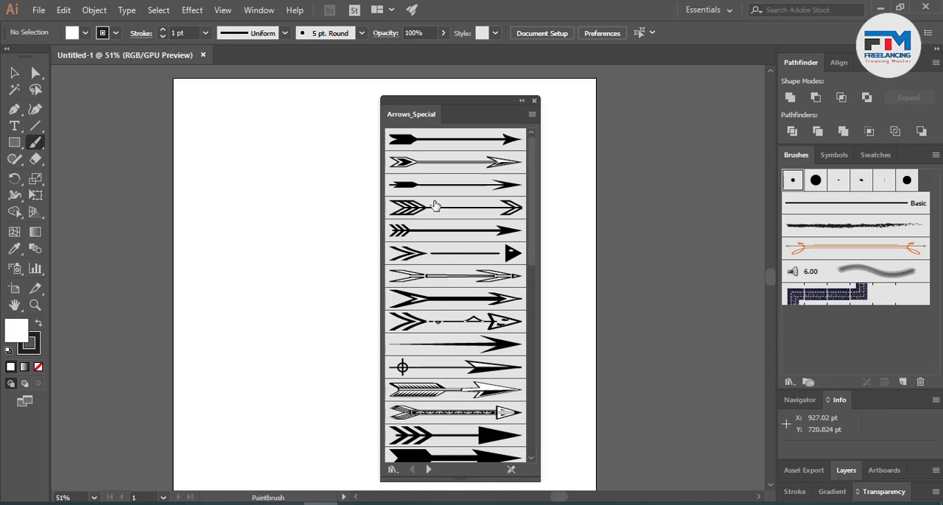
- Paint two long thin curves with the second arrow brush and a thick hooked curve with the bold fork-tailed arrow brush
{"action": "left_click", "coordinate": [430, 172]}
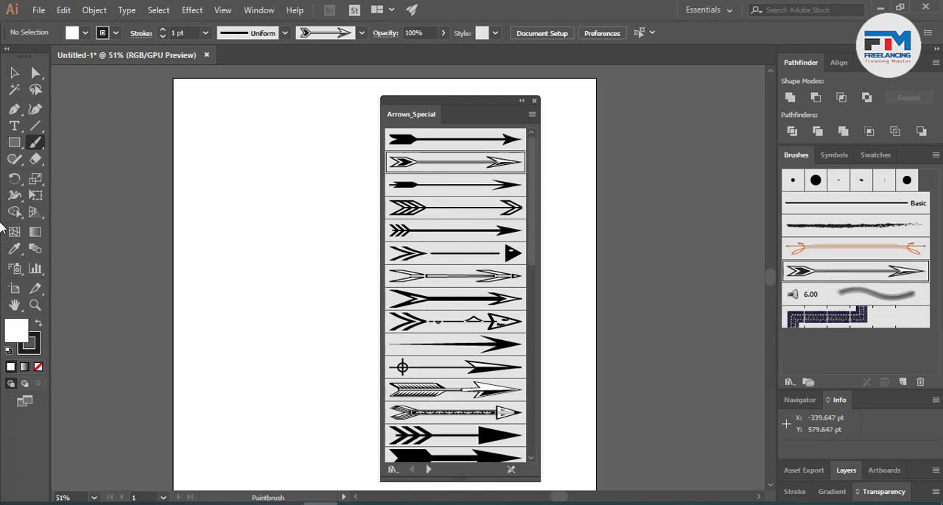
{"action": "left_click", "coordinate": [36, 142]}
{"action": "mouse_move", "coordinate": [109, 190]}
{"action": "left_mouse_down"}
{"action": "mouse_move", "coordinate": [245, 160]}
{"action": "mouse_move", "coordinate": [275, 290]}
{"action": "mouse_move", "coordinate": [346, 298]}
{"action": "mouse_move", "coordinate": [316, 297]}
{"action": "left_mouse_up"}
{"action": "mouse_move", "coordinate": [147, 180]}
{"action": "left_mouse_down"}
{"action": "mouse_move", "coordinate": [214, 351]}
{"action": "mouse_move", "coordinate": [274, 311]}
{"action": "mouse_move", "coordinate": [266, 401]}
{"action": "left_mouse_up"}
{"action": "left_click", "coordinate": [409, 303]}
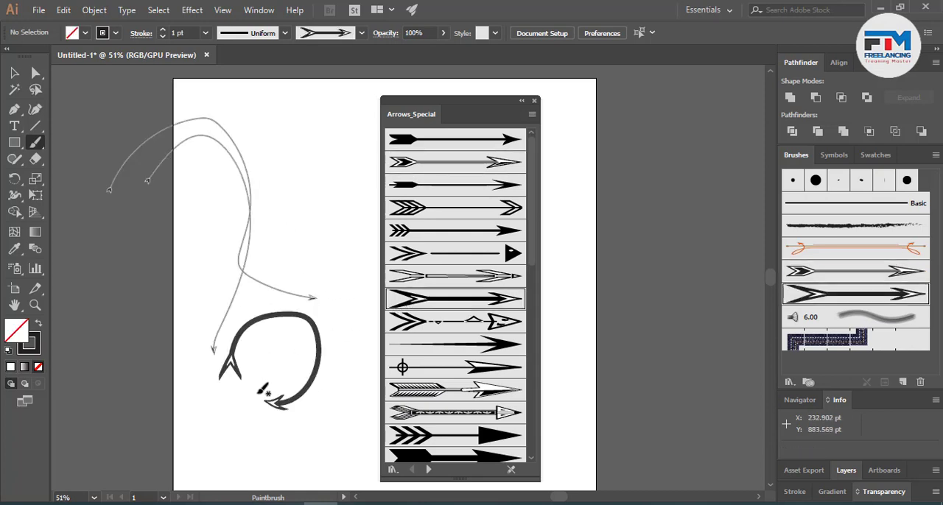
- Paint a small hook with the Arrow 2.14 brush, plus a loop beside the artboard and a short horizontal arrow with the solid black arrow brush
{"action": "left_click", "coordinate": [442, 436]}
{"action": "mouse_move", "coordinate": [210, 416]}
{"action": "left_mouse_down"}
{"action": "mouse_move", "coordinate": [244, 462]}
{"action": "mouse_move", "coordinate": [238, 426]}
{"action": "left_mouse_up"}
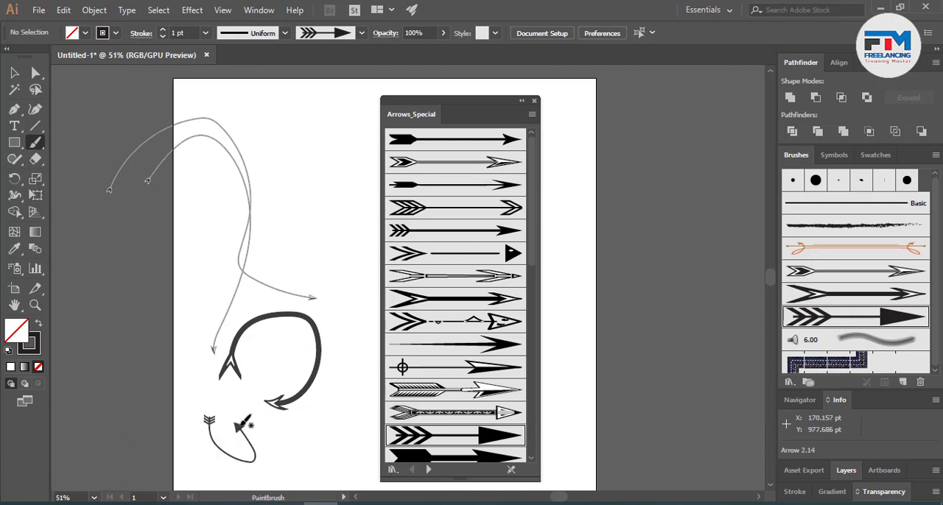
{"action": "left_click", "coordinate": [451, 459]}
{"action": "mouse_move", "coordinate": [655, 343]}
{"action": "left_mouse_down"}
{"action": "mouse_move", "coordinate": [697, 324]}
{"action": "mouse_move", "coordinate": [685, 347]}
{"action": "left_mouse_up"}
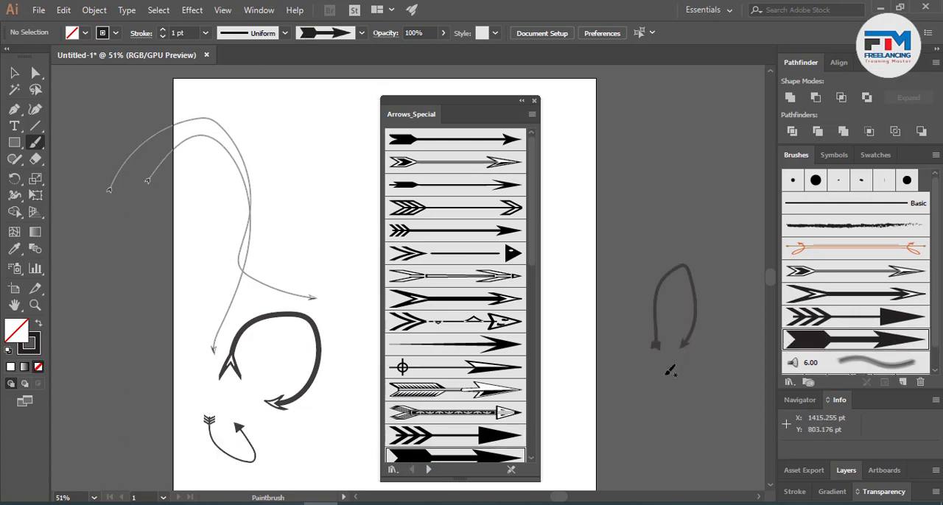
{"action": "left_click_drag", "start_coordinate": [291, 203], "coordinate": [339, 203]}
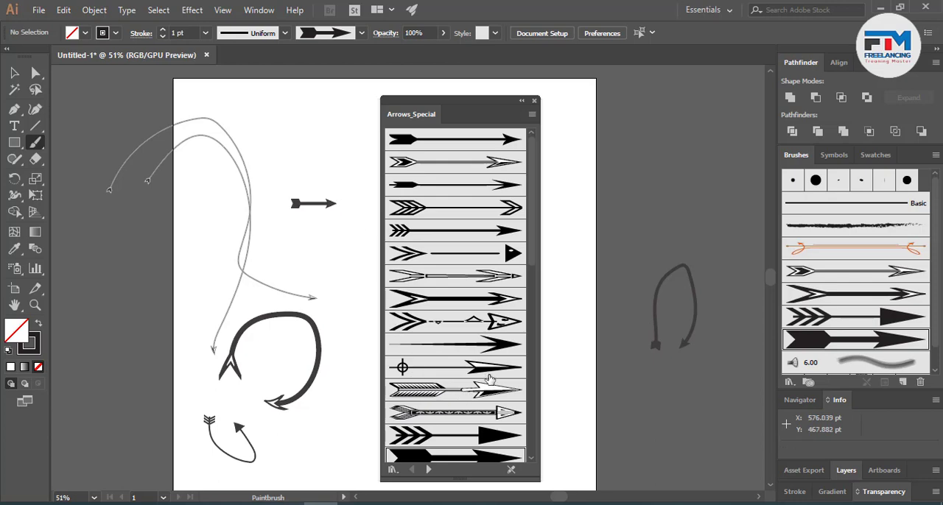
- Paint a wavy stroke with the curved green arrow brush and a short stroke with the red Arrow 2.32 brush at the artboard's left
{"action": "scroll", "coordinate": [490, 379], "scroll_direction": "down", "scroll_amount": 10}
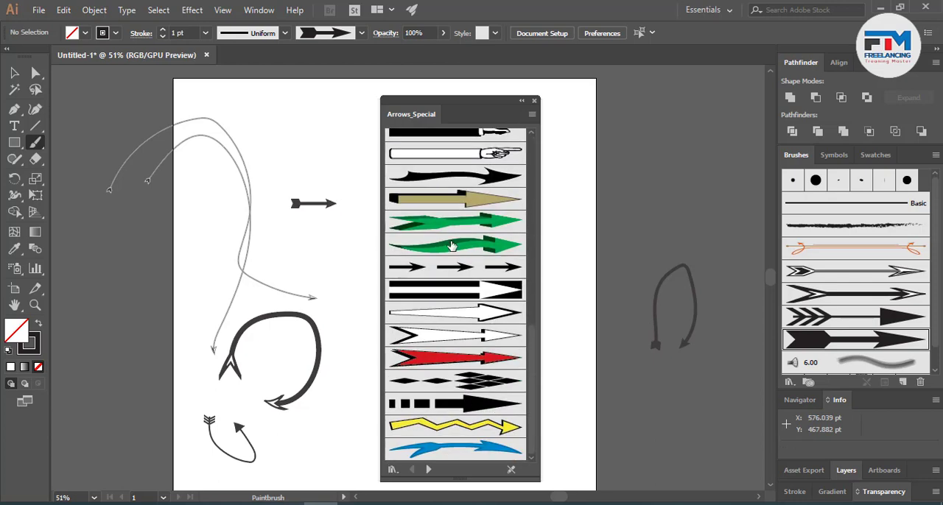
{"action": "left_click", "coordinate": [453, 246]}
{"action": "mouse_move", "coordinate": [103, 295]}
{"action": "left_mouse_down"}
{"action": "mouse_move", "coordinate": [129, 243]}
{"action": "mouse_move", "coordinate": [164, 253]}
{"action": "mouse_move", "coordinate": [171, 289]}
{"action": "mouse_move", "coordinate": [189, 295]}
{"action": "mouse_move", "coordinate": [206, 260]}
{"action": "left_mouse_up"}
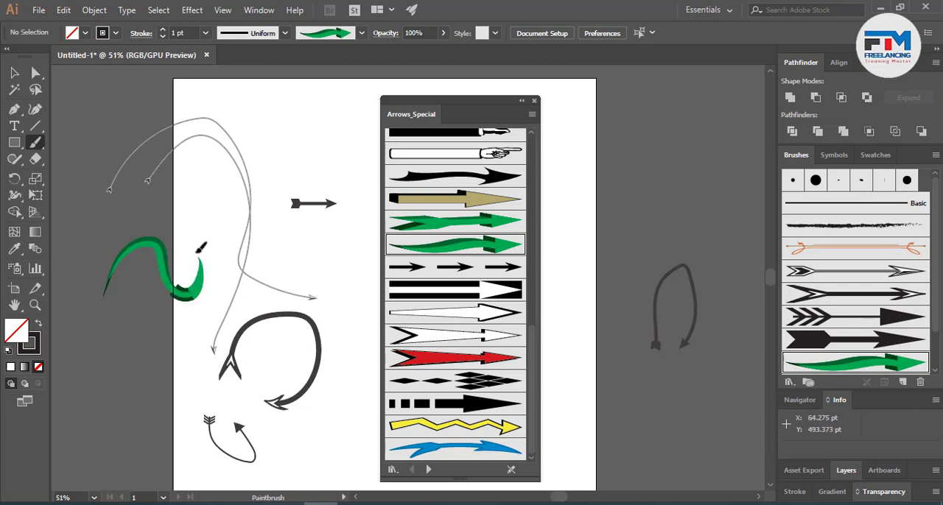
{"action": "left_click", "coordinate": [448, 359]}
{"action": "left_click_drag", "start_coordinate": [215, 366], "coordinate": [190, 377]}
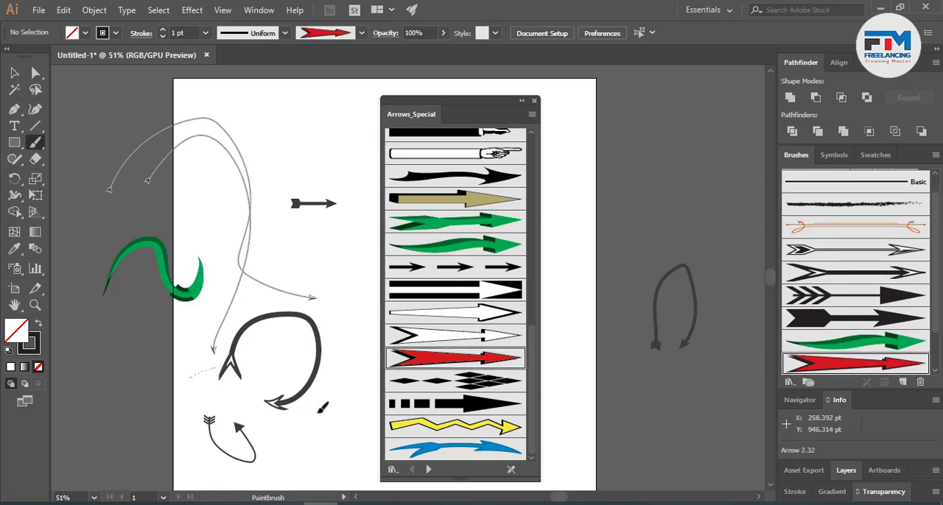
- Finish the red Arrow 2.32 stroke, and switch the brush library to Pattern Arrows after moving its floating panel off the artboard
{"action": "left_click_drag", "start_coordinate": [322, 408], "coordinate": [321, 407]}
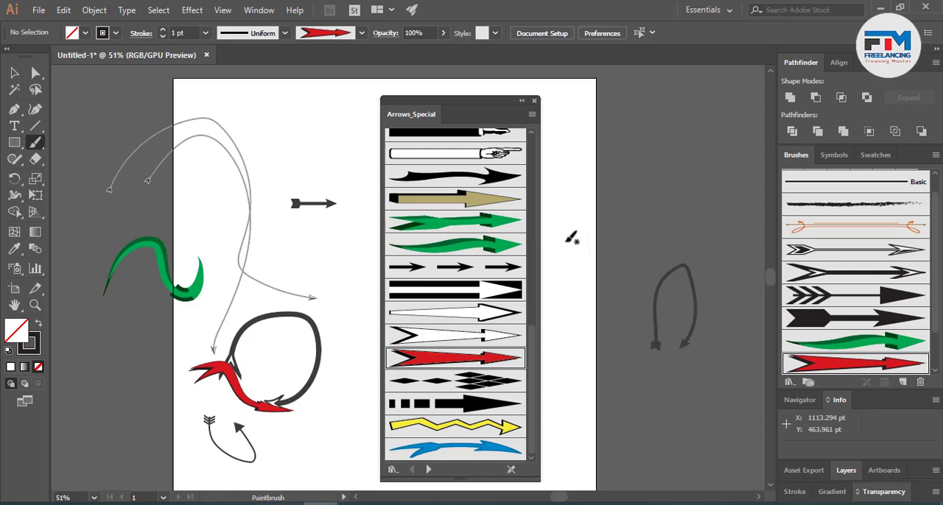
{"action": "left_click_drag", "start_coordinate": [463, 109], "coordinate": [679, 88]}
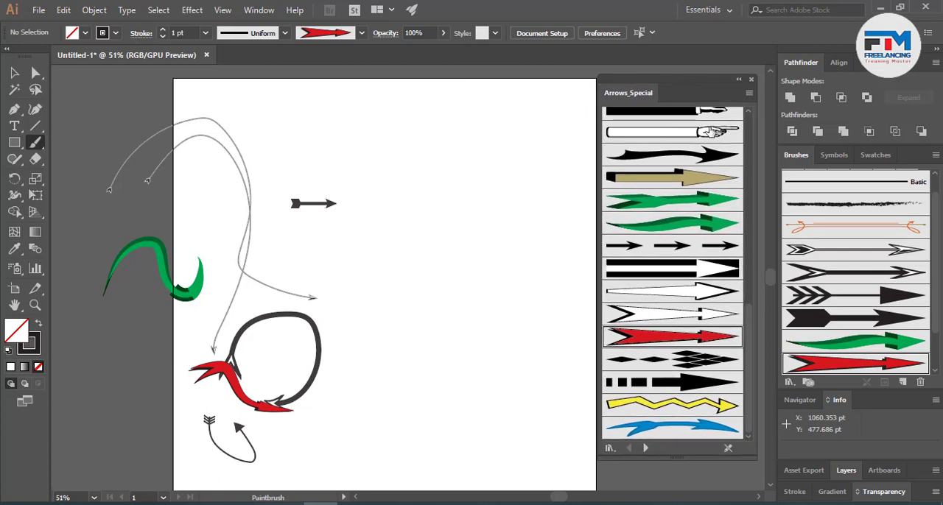
{"action": "left_click", "coordinate": [646, 447]}
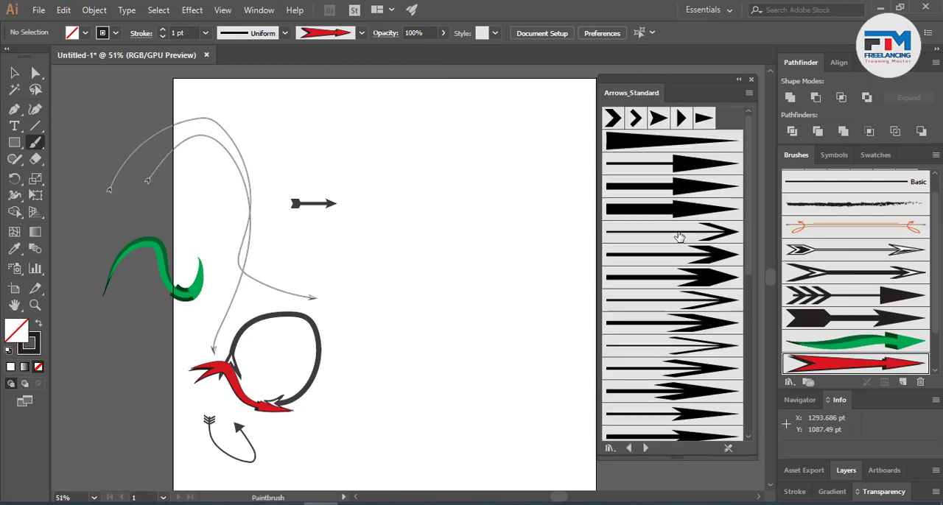
{"action": "left_click", "coordinate": [645, 447]}
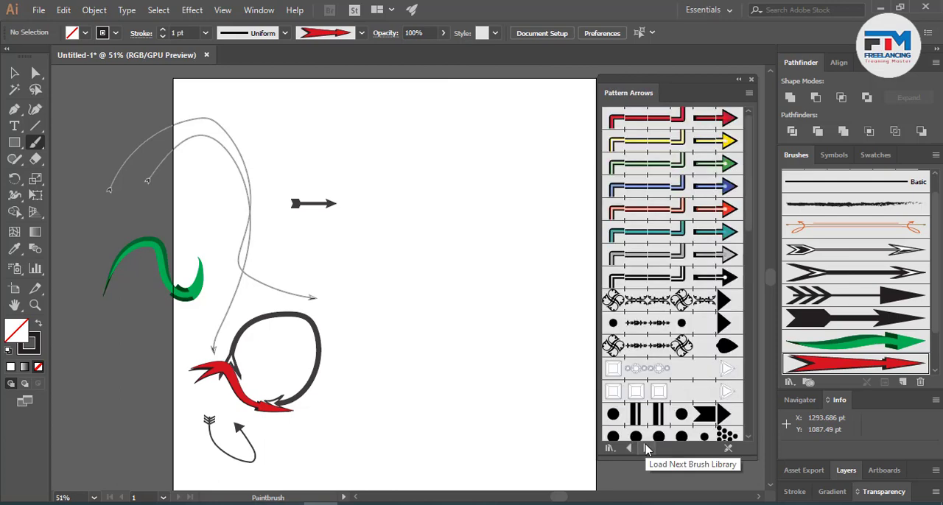
- Paint a large loop with Arrow Brush Fancy 2 and a smaller wavy stroke below it with the triangle-tipped fancy brush just above it
{"action": "left_click", "coordinate": [652, 343]}
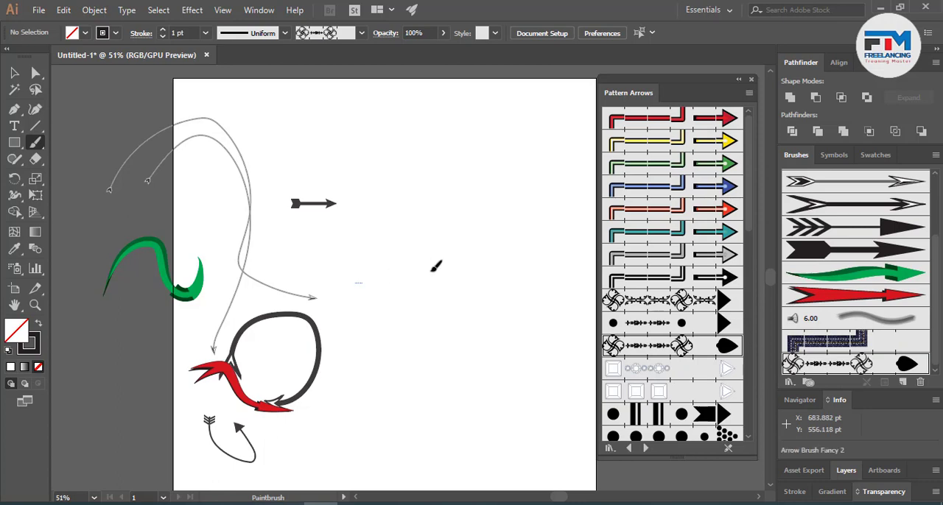
{"action": "mouse_move", "coordinate": [433, 270]}
{"action": "left_mouse_down"}
{"action": "mouse_move", "coordinate": [510, 172]}
{"action": "mouse_move", "coordinate": [441, 130]}
{"action": "mouse_move", "coordinate": [397, 237]}
{"action": "left_mouse_up"}
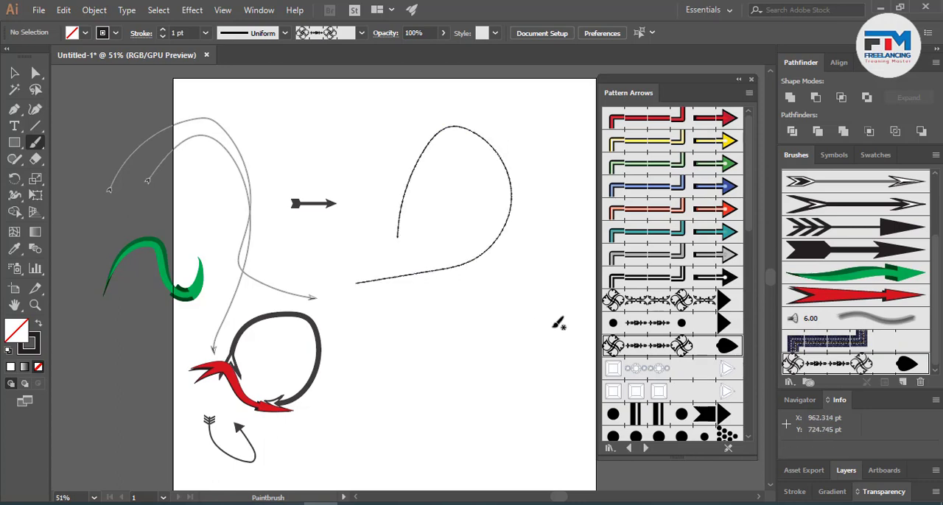
{"action": "left_click", "coordinate": [655, 320]}
{"action": "mouse_move", "coordinate": [434, 344]}
{"action": "left_mouse_down"}
{"action": "mouse_move", "coordinate": [457, 304]}
{"action": "mouse_move", "coordinate": [491, 346]}
{"action": "mouse_move", "coordinate": [549, 383]}
{"action": "left_mouse_up"}
- Paint a short arched stroke near the artboard's lower right with the heart-patterned arrow brush from Pattern Arrows
{"action": "scroll", "coordinate": [675, 401], "scroll_direction": "down", "scroll_amount": 5}
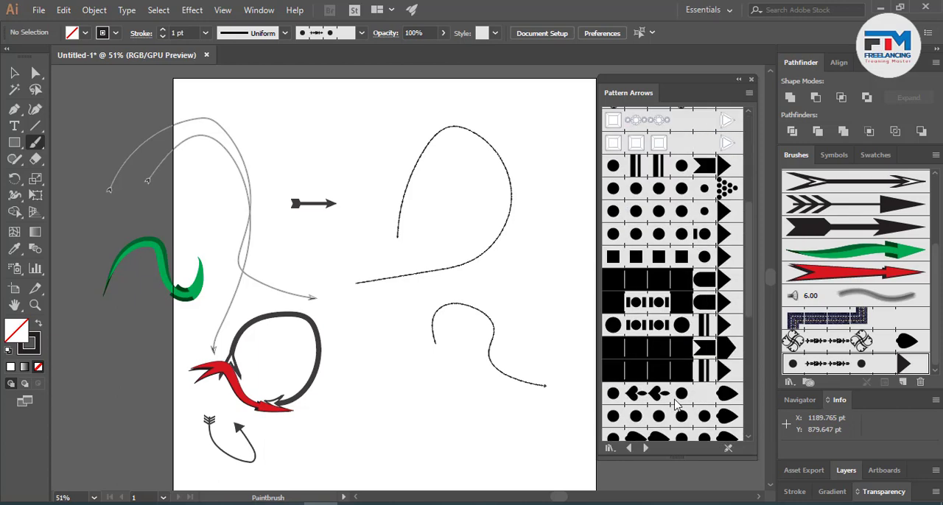
{"action": "scroll", "coordinate": [674, 404], "scroll_direction": "down", "scroll_amount": 2}
{"action": "left_click", "coordinate": [660, 316]}
{"action": "mouse_move", "coordinate": [444, 377]}
{"action": "left_mouse_down"}
{"action": "mouse_move", "coordinate": [429, 391]}
{"action": "mouse_move", "coordinate": [532, 426]}
{"action": "left_mouse_up"}
- Switch the library to Artistic_ChalkCharcoalPencil and paint a broad wavy stroke with its first, scratchy brush
{"action": "scroll", "coordinate": [676, 391], "scroll_direction": "down", "scroll_amount": 5}
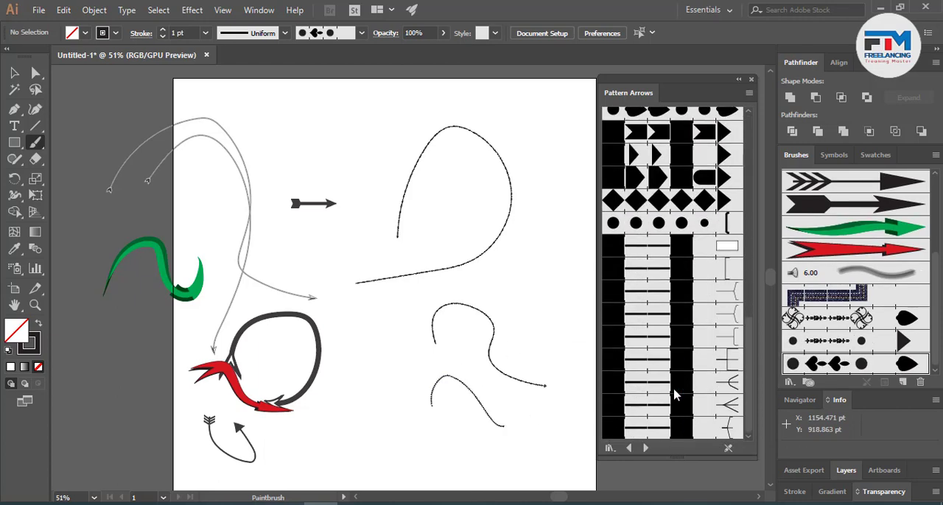
{"action": "left_click", "coordinate": [646, 447]}
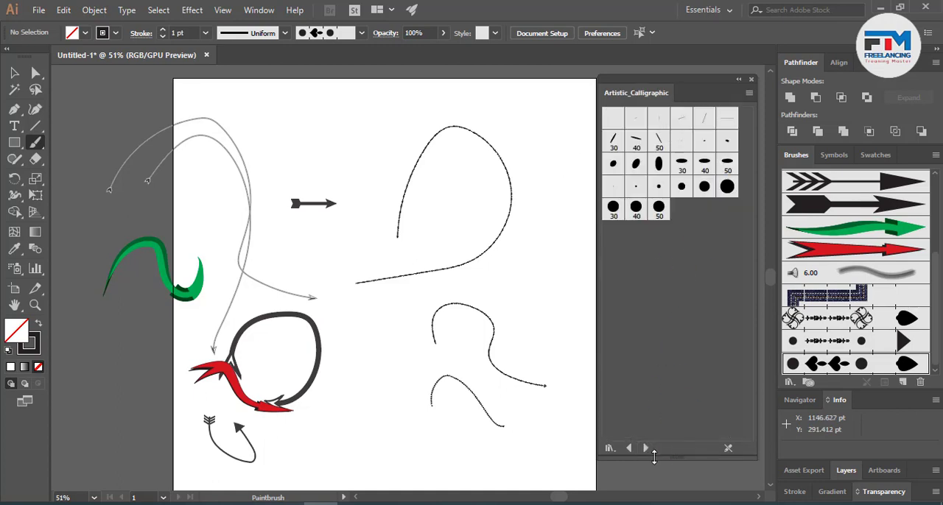
{"action": "left_click", "coordinate": [645, 447]}
{"action": "left_click", "coordinate": [652, 118]}
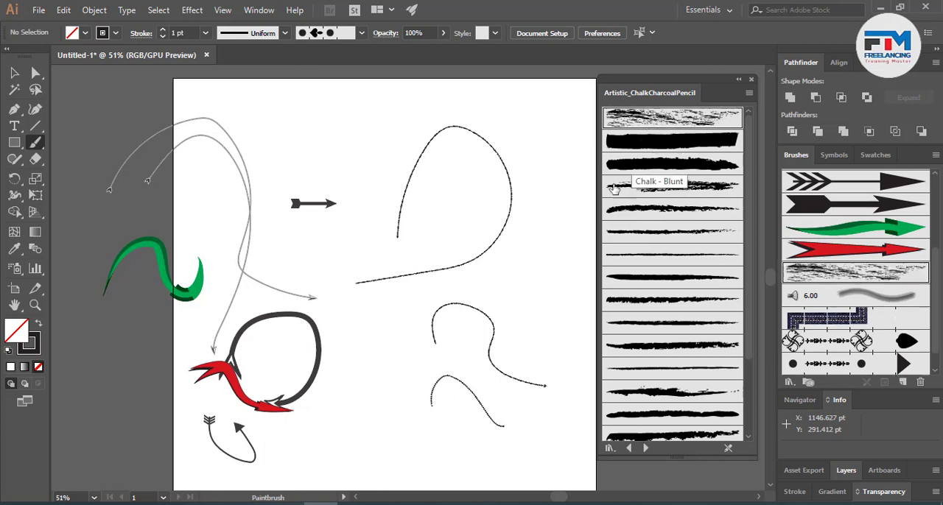
{"action": "mouse_move", "coordinate": [363, 409]}
{"action": "left_mouse_down"}
{"action": "mouse_move", "coordinate": [401, 297]}
{"action": "mouse_move", "coordinate": [531, 290]}
{"action": "mouse_move", "coordinate": [549, 271]}
{"action": "left_mouse_up"}
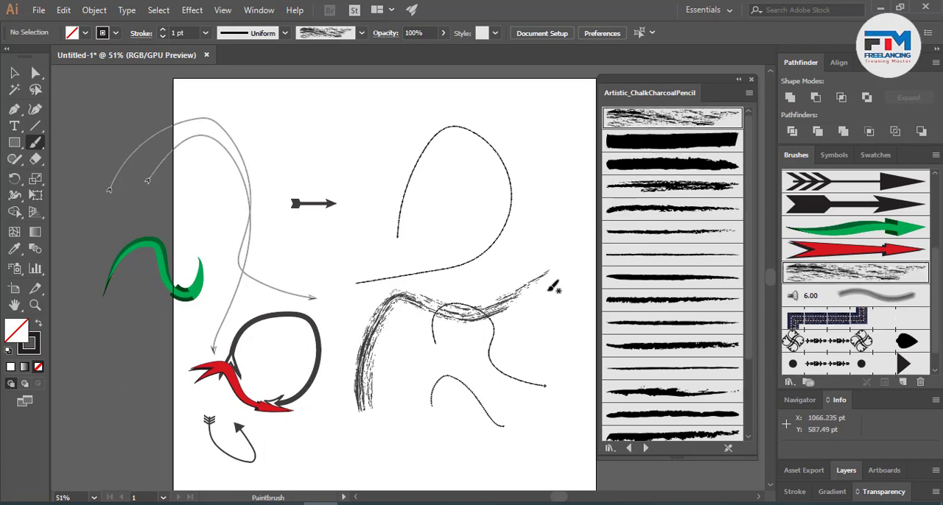
- Paint a zigzagging curve below the scratchy stroke with the fourth, grainy brush of the chalk and charcoal library
{"action": "left_click", "coordinate": [670, 188]}
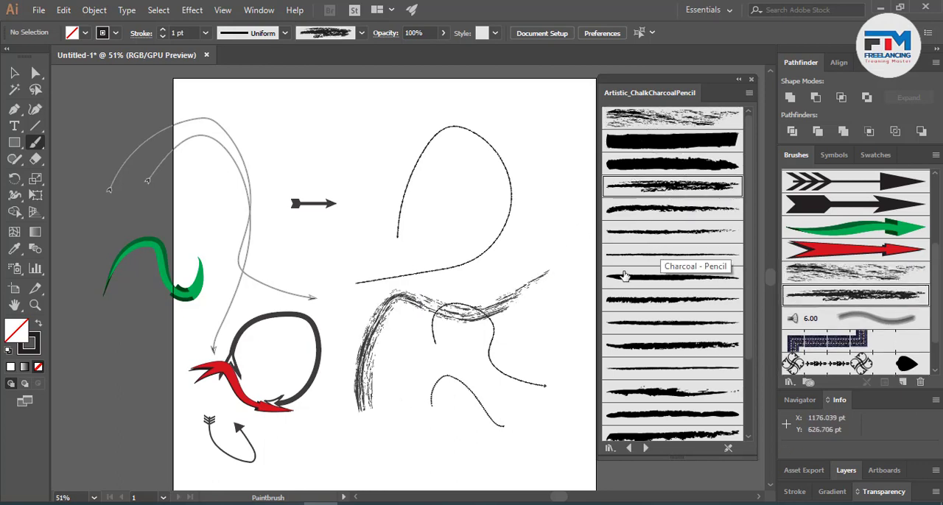
{"action": "mouse_move", "coordinate": [407, 452]}
{"action": "left_mouse_down"}
{"action": "mouse_move", "coordinate": [413, 403]}
{"action": "mouse_move", "coordinate": [484, 345]}
{"action": "left_mouse_up"}
{"action": "left_click_drag", "start_coordinate": [504, 426], "coordinate": [486, 416]}
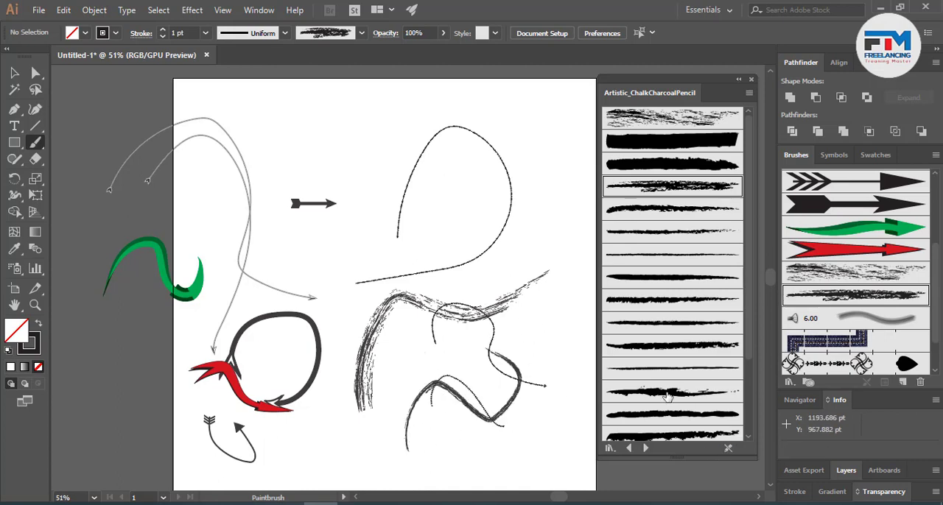
- Paint a long S-shaped stroke across the large loop with the ragged charcoal brush that tapers into specks
{"action": "scroll", "coordinate": [661, 385], "scroll_direction": "down", "scroll_amount": 3}
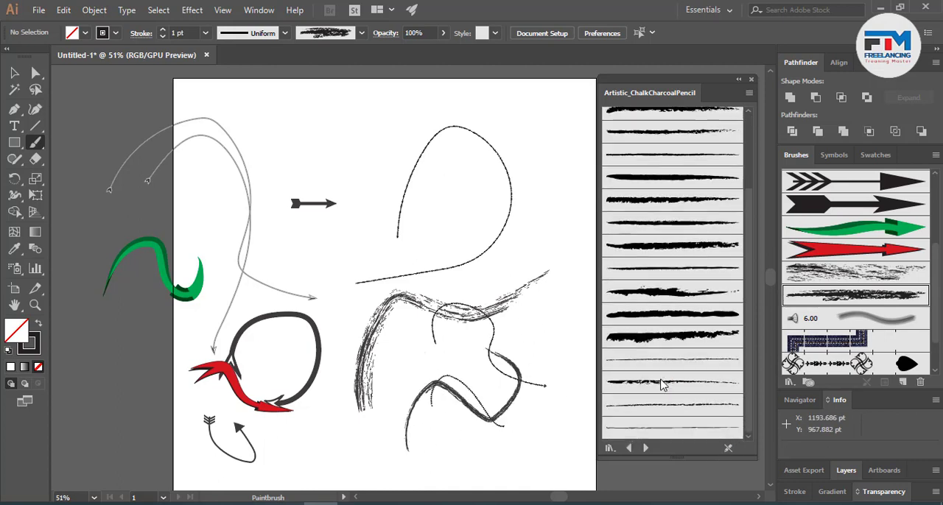
{"action": "left_click", "coordinate": [668, 333]}
{"action": "left_click", "coordinate": [665, 293]}
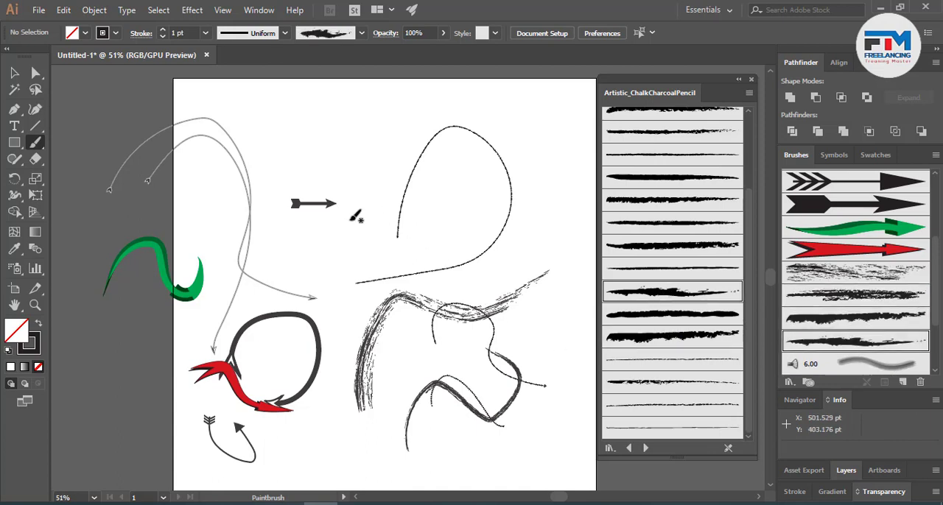
{"action": "mouse_move", "coordinate": [349, 218]}
{"action": "left_mouse_down"}
{"action": "mouse_move", "coordinate": [384, 174]}
{"action": "mouse_move", "coordinate": [426, 251]}
{"action": "mouse_move", "coordinate": [544, 195]}
{"action": "left_mouse_up"}
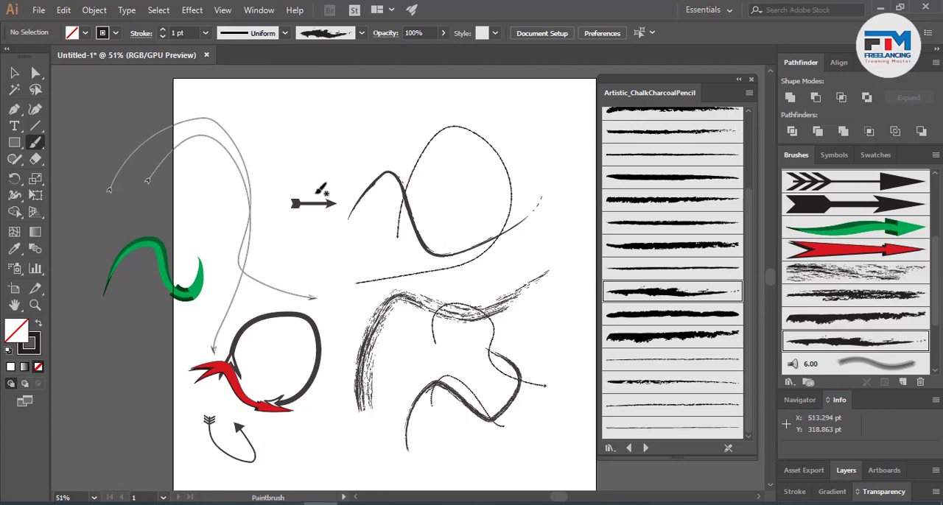
- Select all the painted strokes and delete them to clear the artboard
{"action": "left_click", "coordinate": [13, 72]}
{"action": "left_click_drag", "start_coordinate": [91, 112], "coordinate": [556, 439]}
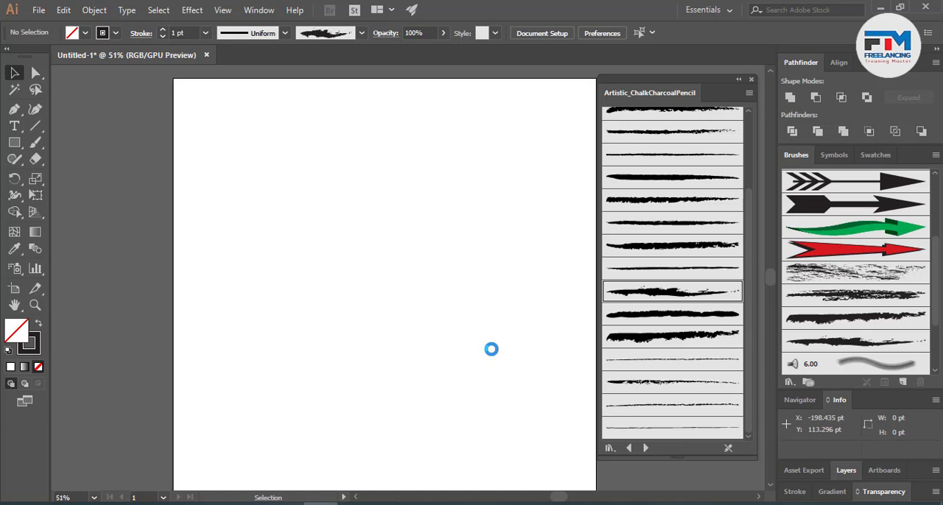
- Draw a circle about 619 pt in diameter on the upper artboard and apply the ragged, speck-ended charcoal brush to its outline
{"action": "left_click", "coordinate": [28, 144]}
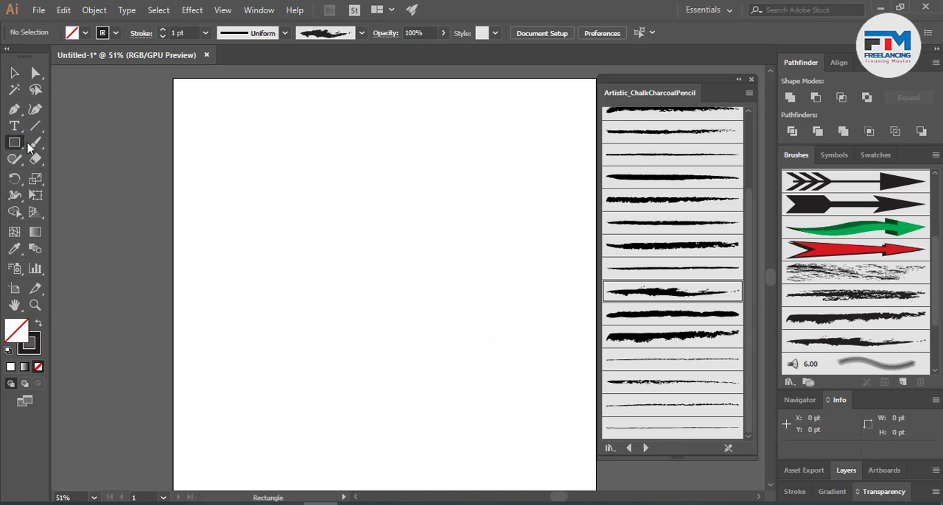
{"action": "left_click_drag", "start_coordinate": [29, 147], "coordinate": [67, 173]}
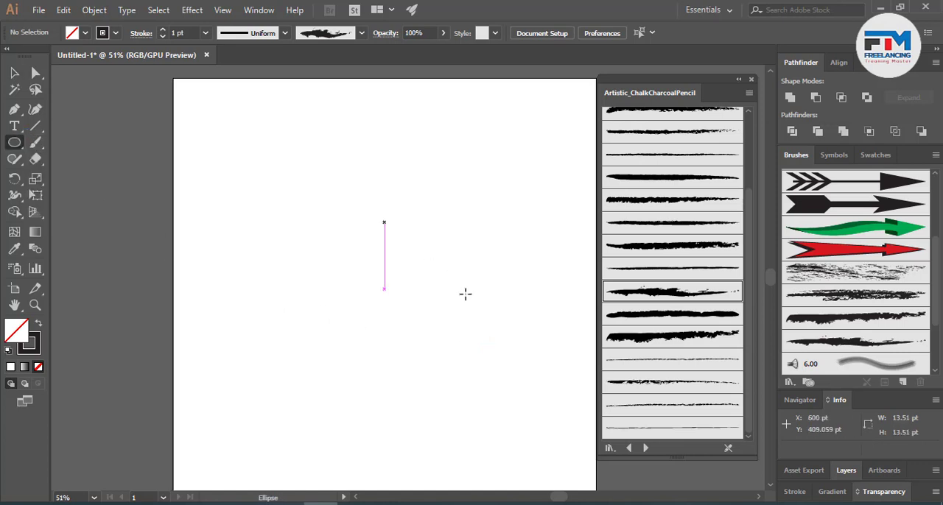
{"action": "mouse_move", "coordinate": [384, 221]}
{"action": "left_mouse_down"}
{"action": "mouse_move", "coordinate": [488, 309]}
{"action": "mouse_move", "coordinate": [494, 331]}
{"action": "left_mouse_up"}
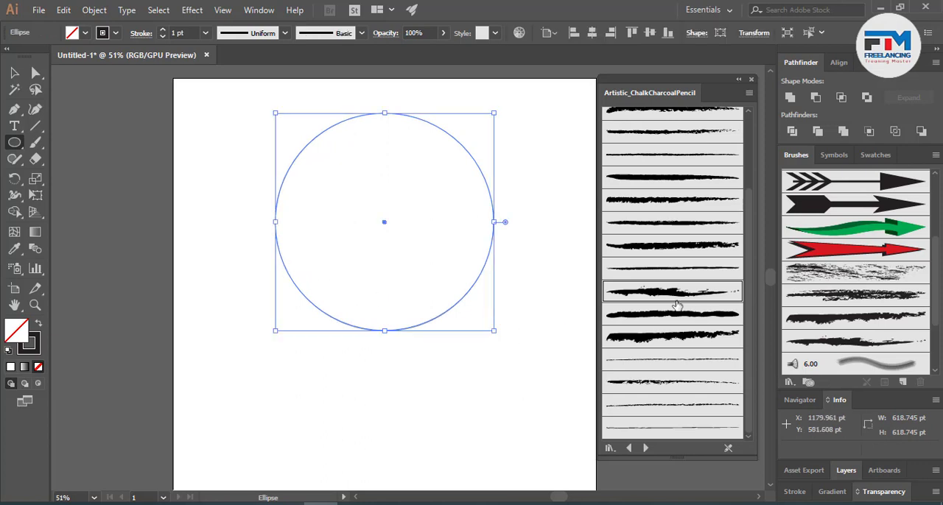
{"action": "left_click", "coordinate": [675, 299]}
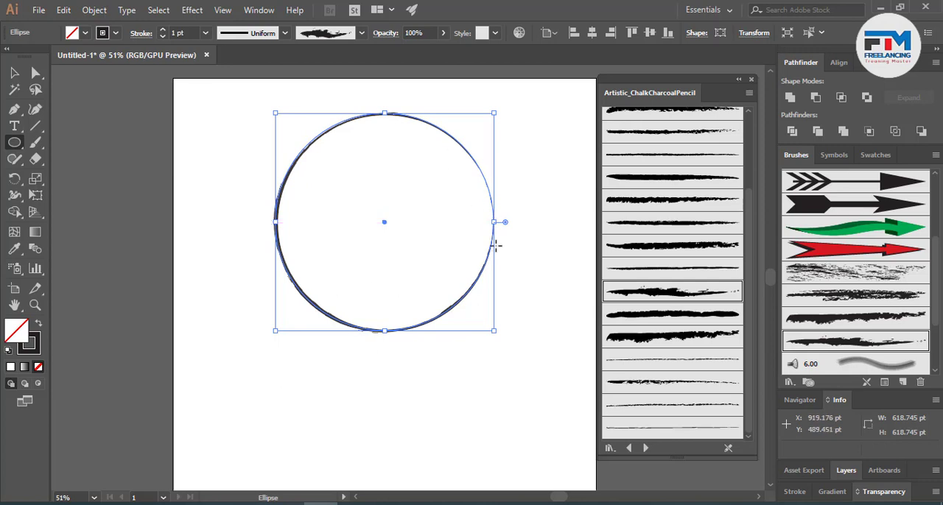
- Examine the deselected circle's charcoal outline at 100% magnification
{"action": "left_click", "coordinate": [14, 72]}
{"action": "left_click", "coordinate": [191, 183]}
{"action": "left_click_drag", "start_coordinate": [204, 148], "coordinate": [514, 373]}
{"action": "left_click", "coordinate": [517, 344]}
{"action": "scroll", "coordinate": [476, 281], "scroll_direction": "up", "scroll_amount": 2}
{"action": "scroll", "coordinate": [396, 387], "scroll_direction": "up", "scroll_amount": 4}
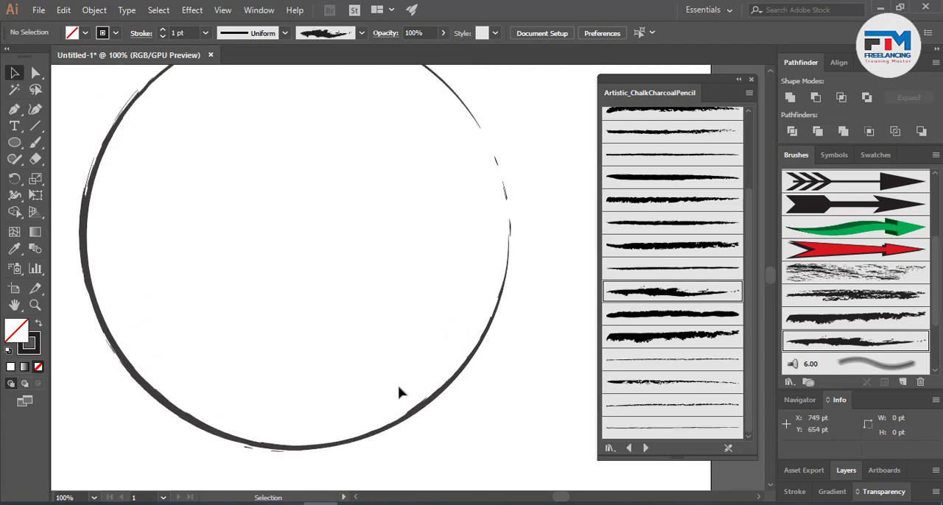
{"action": "scroll", "coordinate": [398, 387], "scroll_direction": "up", "scroll_amount": 1}
- Select the circle and try Charcoal - Thick and thinner charcoal brushes on its outline, ending with the broad scratchy brush
{"action": "left_click_drag", "start_coordinate": [343, 215], "coordinate": [513, 365]}
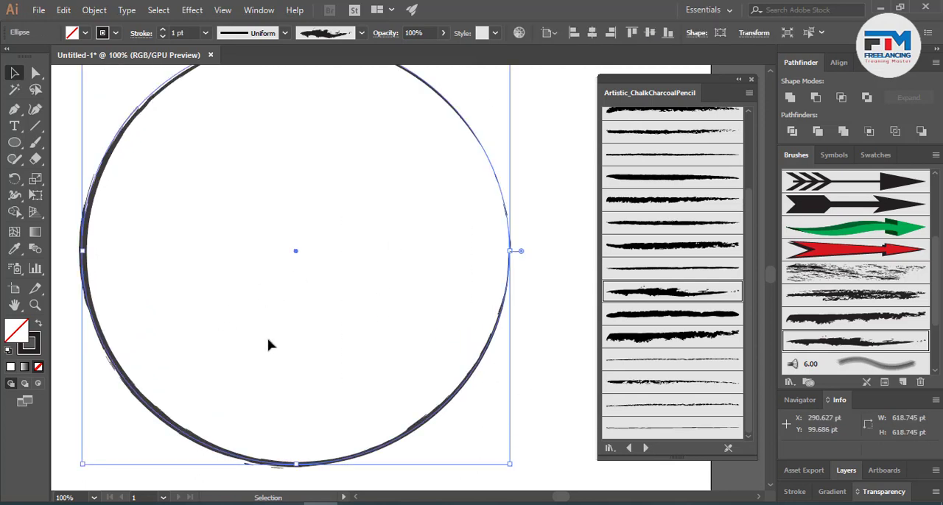
{"action": "left_click", "coordinate": [670, 251]}
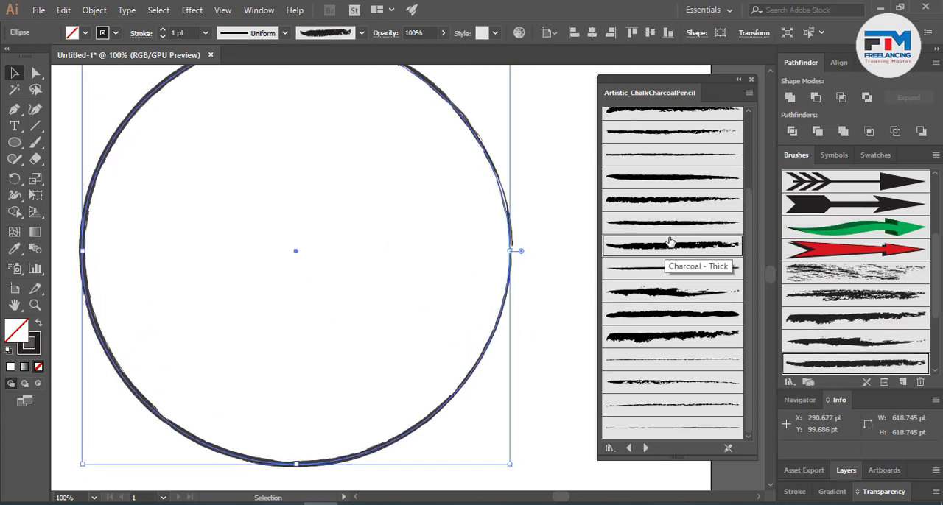
{"action": "left_click", "coordinate": [676, 221]}
{"action": "left_click", "coordinate": [666, 180]}
{"action": "left_click", "coordinate": [663, 126]}
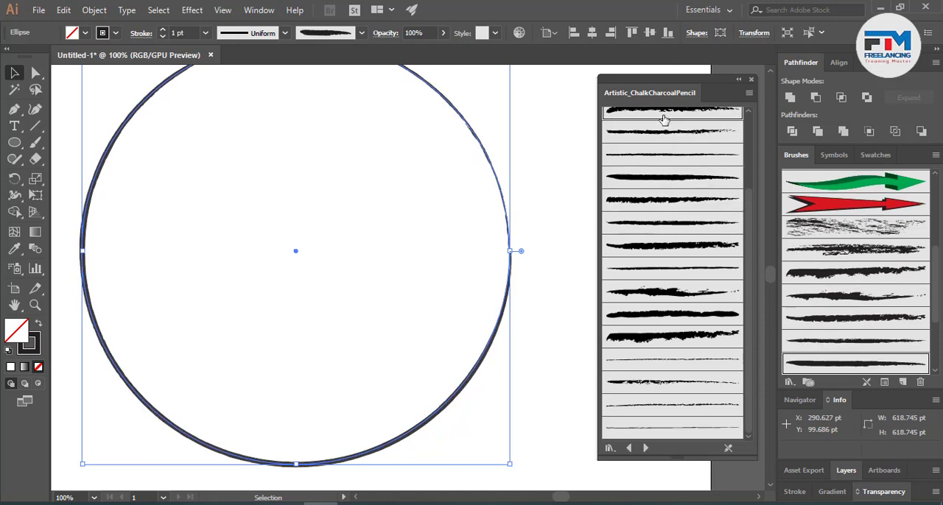
{"action": "scroll", "coordinate": [652, 248], "scroll_direction": "up", "scroll_amount": 3}
{"action": "left_click", "coordinate": [840, 213]}
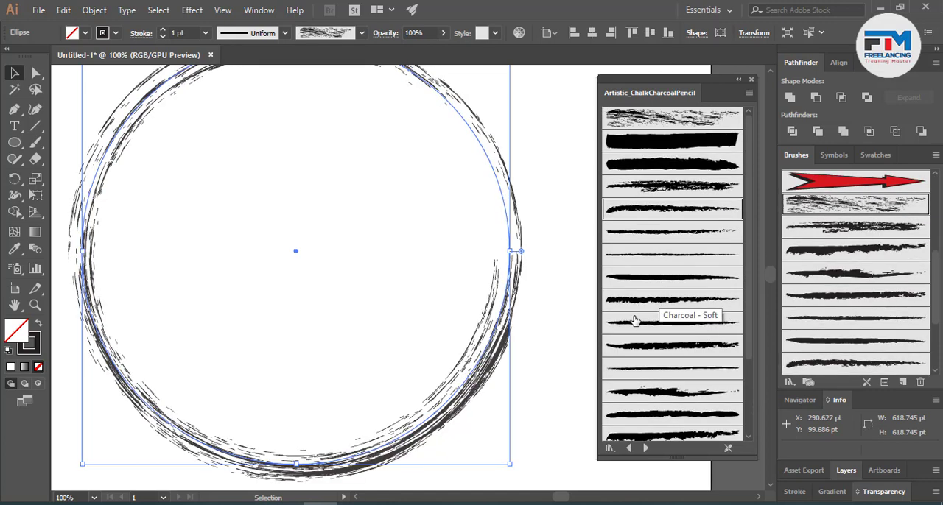
- Switch the library to Artistic_Ink and try its four splatter stroke brushes on the circle, ending with the finest one
{"action": "scroll", "coordinate": [733, 323], "scroll_direction": "down", "scroll_amount": 3}
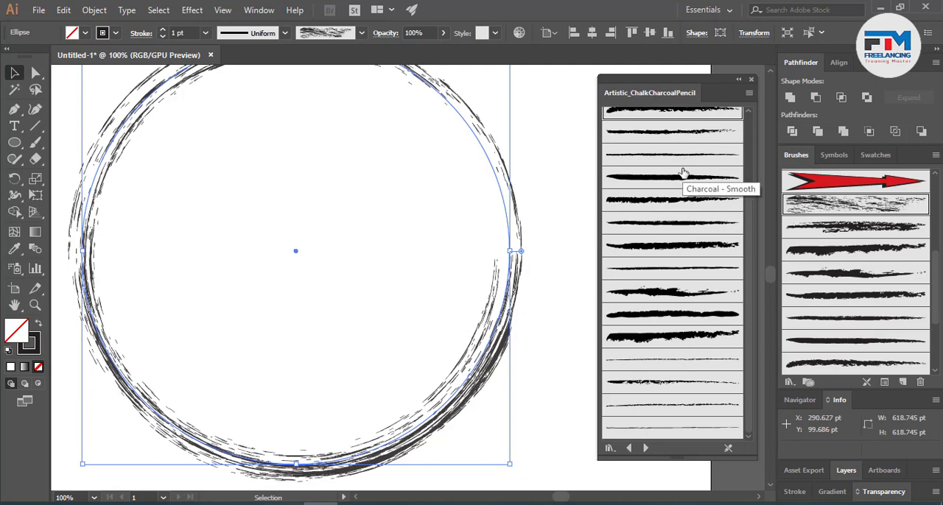
{"action": "left_click", "coordinate": [645, 449]}
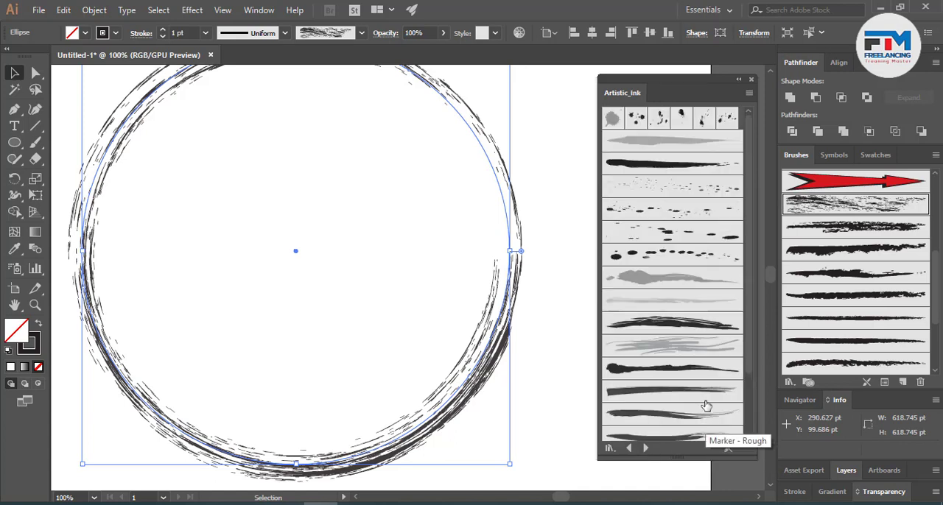
{"action": "left_click", "coordinate": [670, 252]}
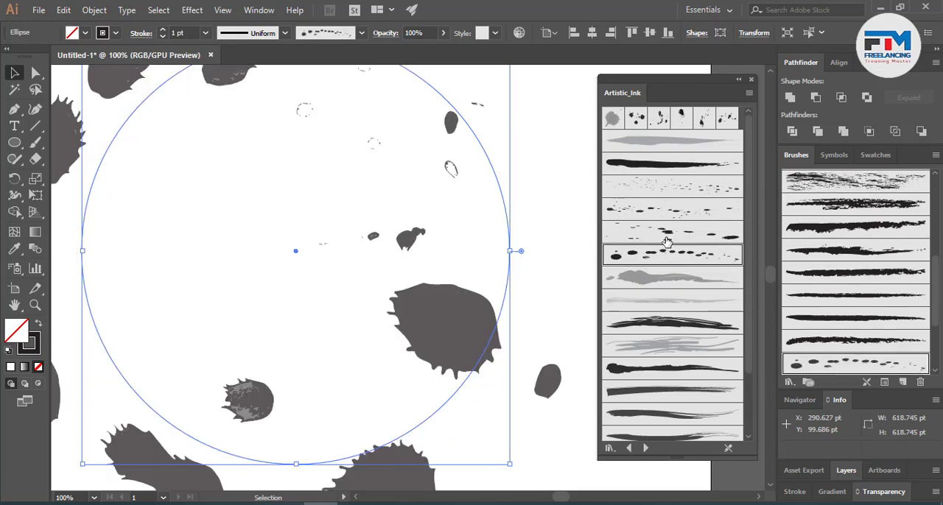
{"action": "left_click", "coordinate": [666, 238]}
{"action": "left_click", "coordinate": [671, 211]}
{"action": "left_click", "coordinate": [676, 190]}
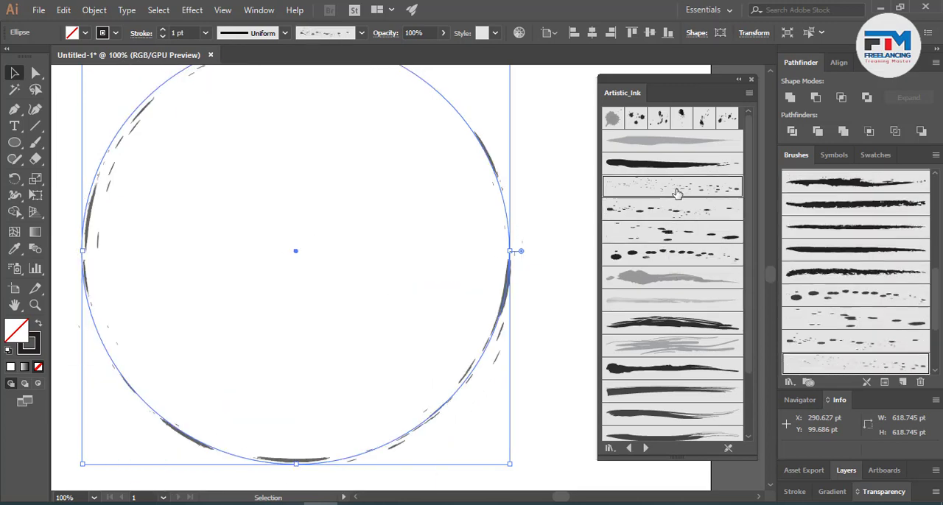
- Try the grey streaked brush, the dark blotted brush and two dry marker-style ink brushes on the circle's outline
{"action": "left_click", "coordinate": [672, 353]}
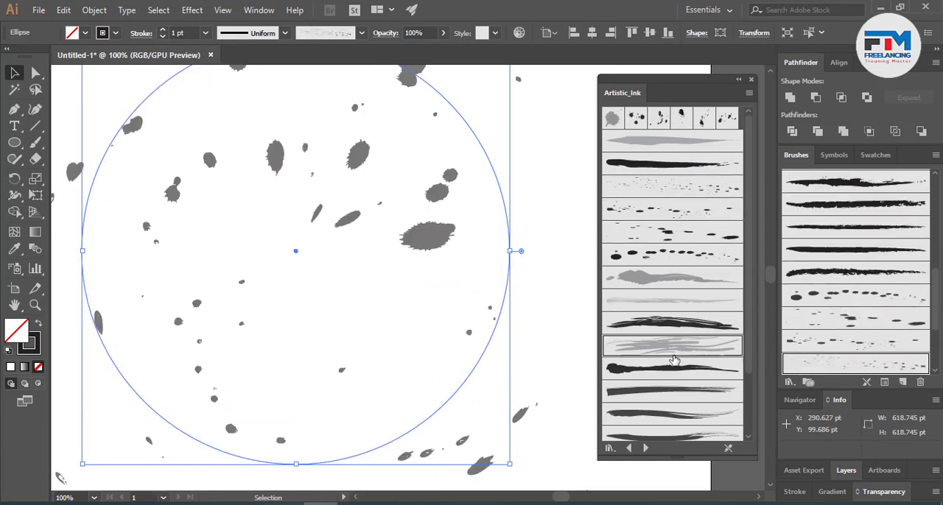
{"action": "left_click", "coordinate": [669, 371]}
{"action": "left_click", "coordinate": [677, 412]}
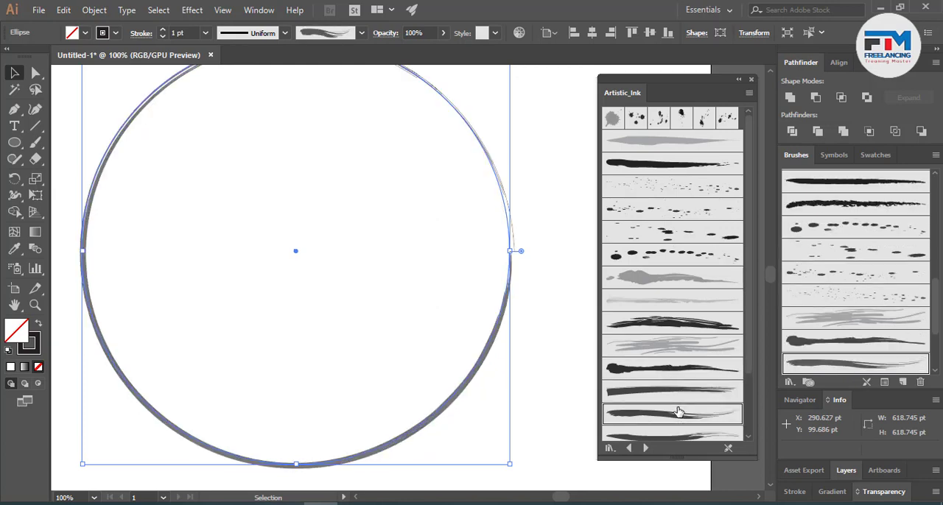
{"action": "left_click", "coordinate": [679, 433]}
- Apply the solid round-ended tapering ink brush to the circle and switch the library to Artistic_Paintbrush
{"action": "scroll", "coordinate": [681, 412], "scroll_direction": "down", "scroll_amount": 3}
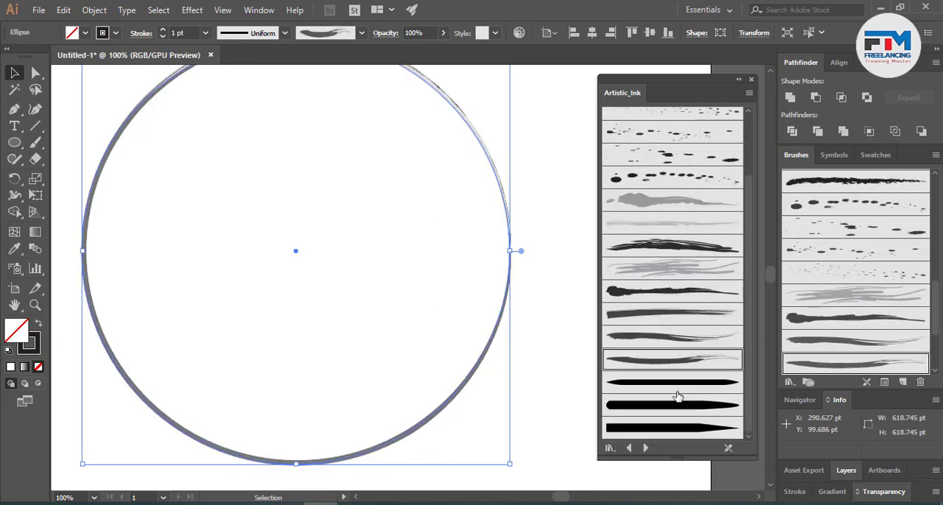
{"action": "left_click", "coordinate": [675, 412]}
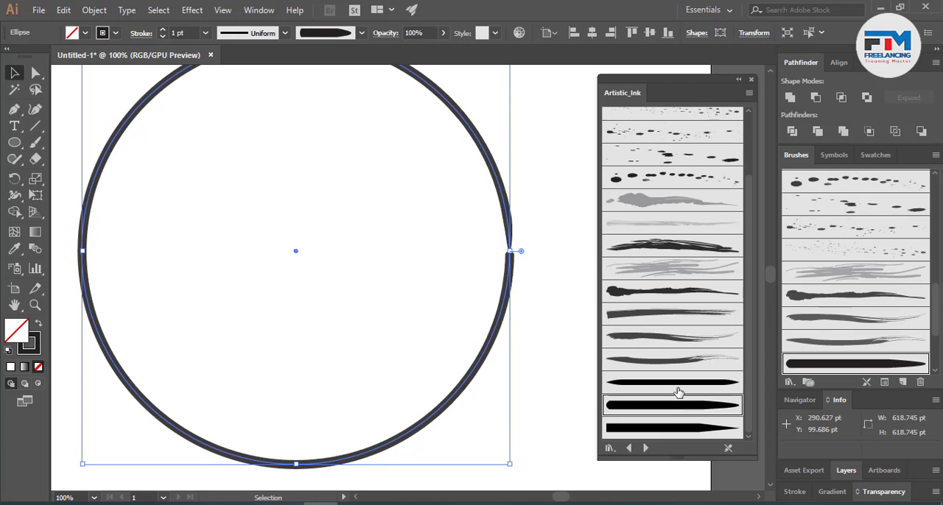
{"action": "left_click", "coordinate": [645, 447]}
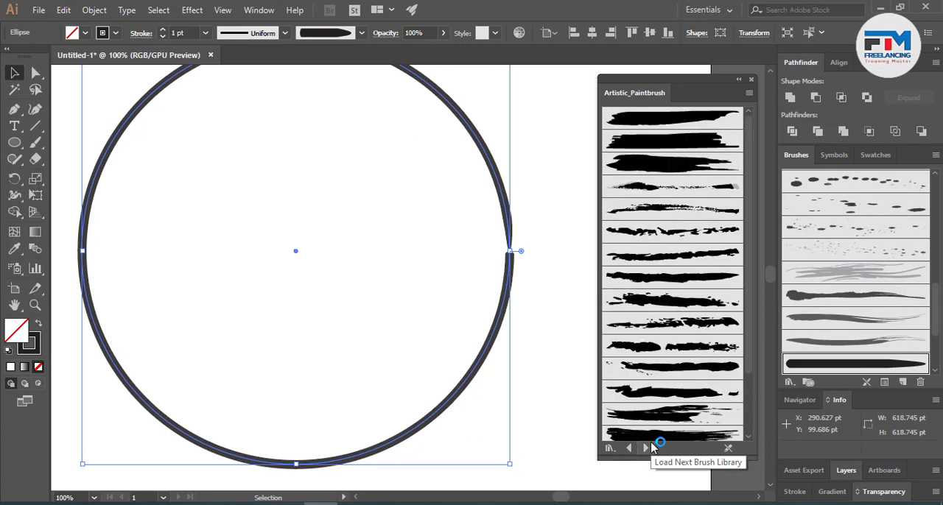
- Try eight Artistic_Paintbrush strokes on the circle, from the broad solid brushes to the rough broken one in the middle of the library
{"action": "left_click", "coordinate": [672, 136]}
{"action": "left_click", "coordinate": [661, 116]}
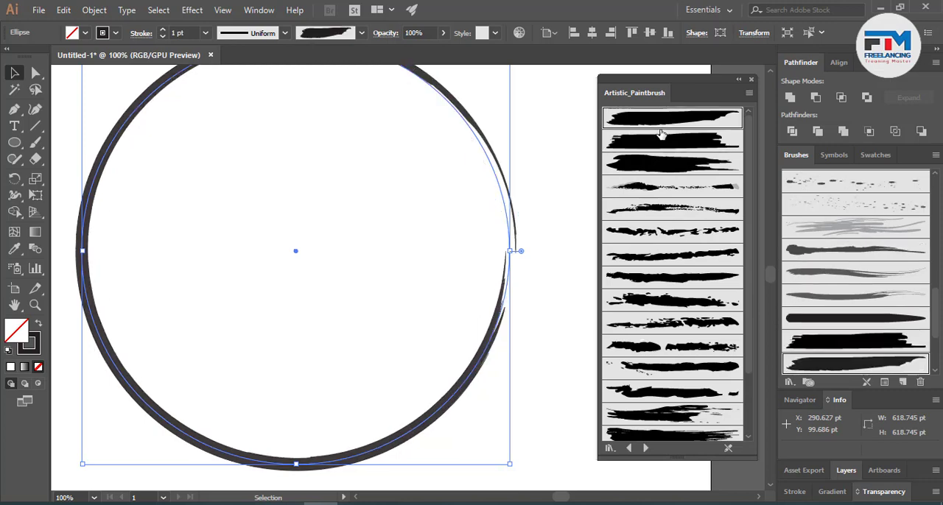
{"action": "left_click", "coordinate": [672, 189]}
{"action": "left_click", "coordinate": [673, 212]}
{"action": "left_click", "coordinate": [673, 255]}
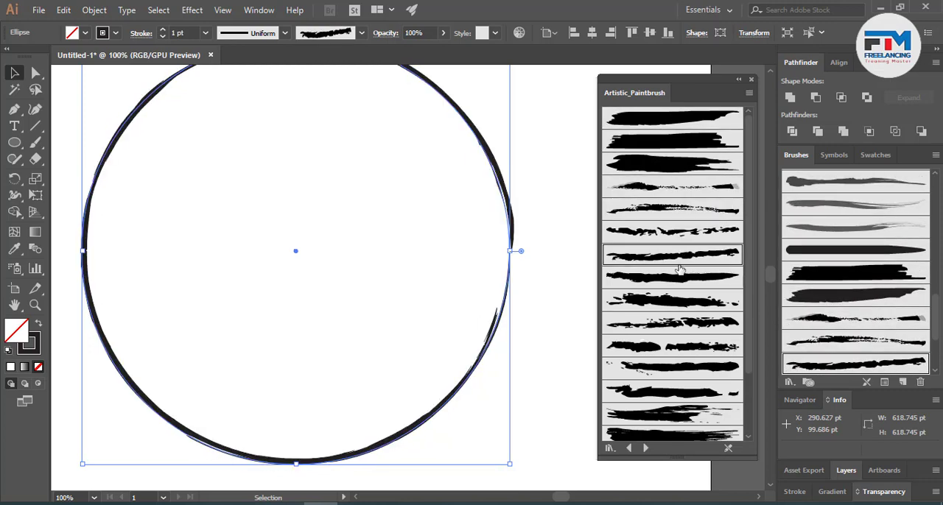
{"action": "left_click", "coordinate": [675, 277]}
{"action": "left_click", "coordinate": [676, 299]}
{"action": "left_click", "coordinate": [681, 324]}
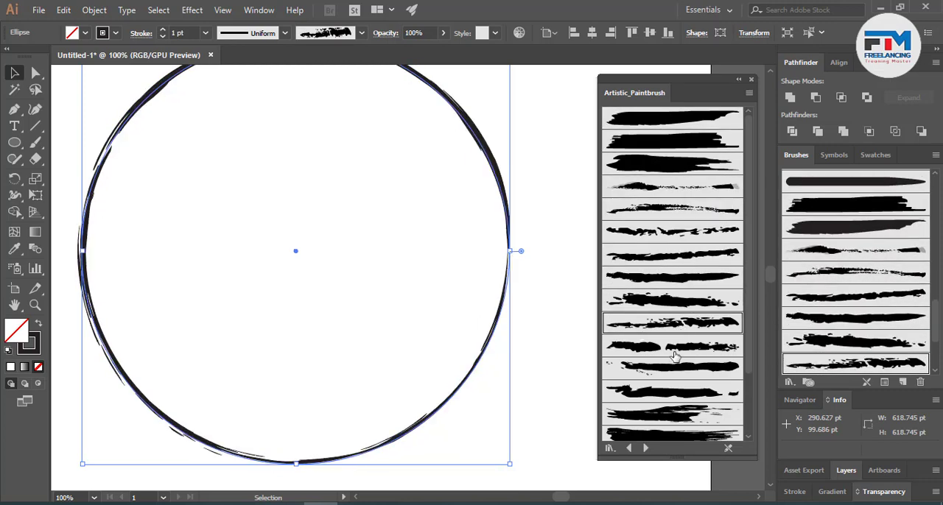
- Try the gapped, rough-edged and dry-bristle paintbrush strokes on the circle, ending with the last, grey streaked brush in the library
{"action": "left_click", "coordinate": [676, 346]}
{"action": "left_click", "coordinate": [680, 391]}
{"action": "left_click", "coordinate": [682, 414]}
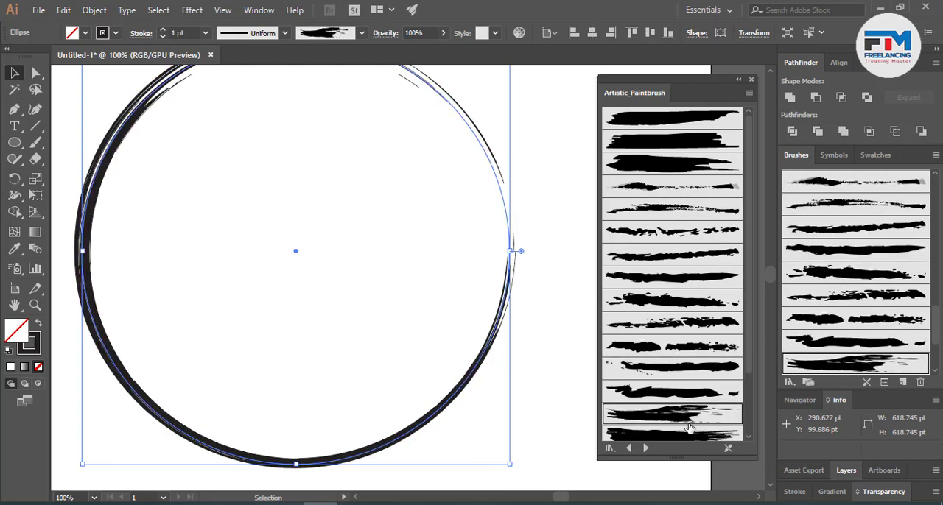
{"action": "scroll", "coordinate": [692, 409], "scroll_direction": "down", "scroll_amount": 3}
{"action": "left_click", "coordinate": [678, 428]}
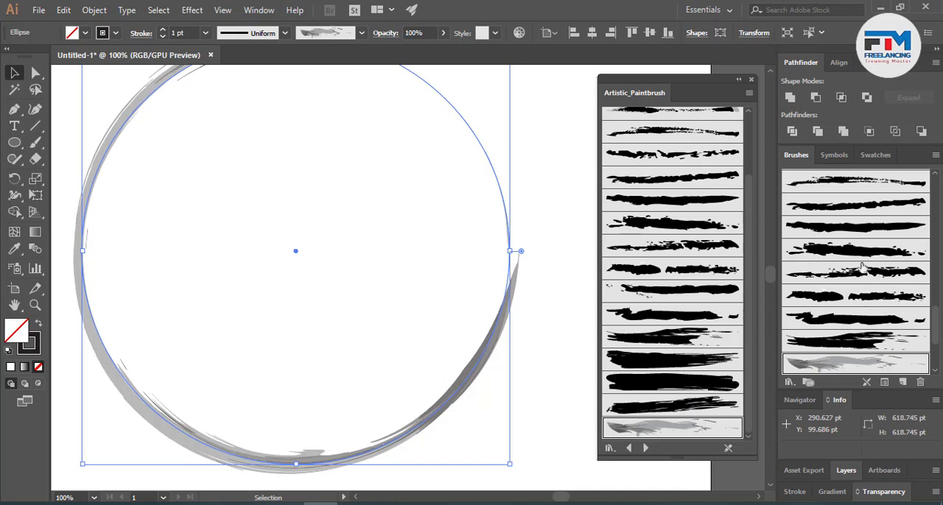
- Switch the library to Artistic_ScrollPen and try the slanted multi-line brush, Scroll Pen 2 and the dashed-block brush on the circle
{"action": "left_click", "coordinate": [645, 448]}
{"action": "left_click", "coordinate": [661, 118]}
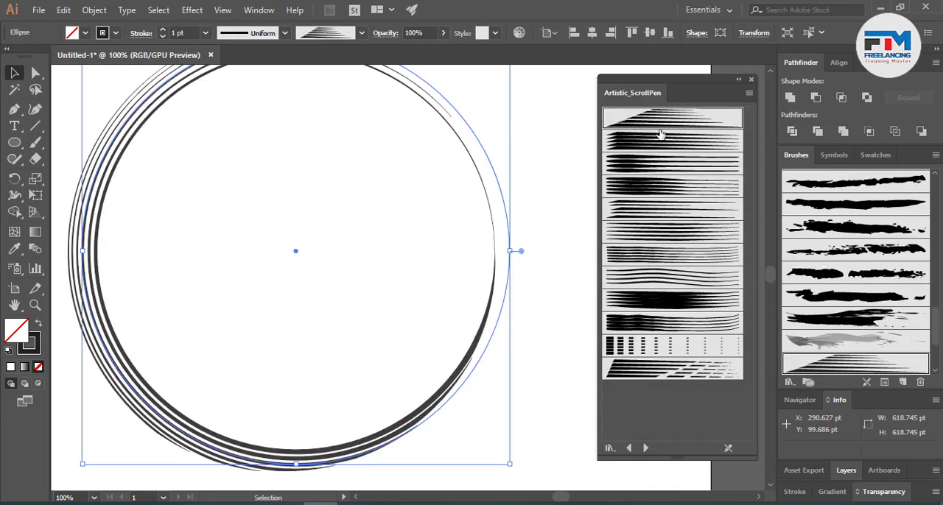
{"action": "left_click", "coordinate": [659, 139]}
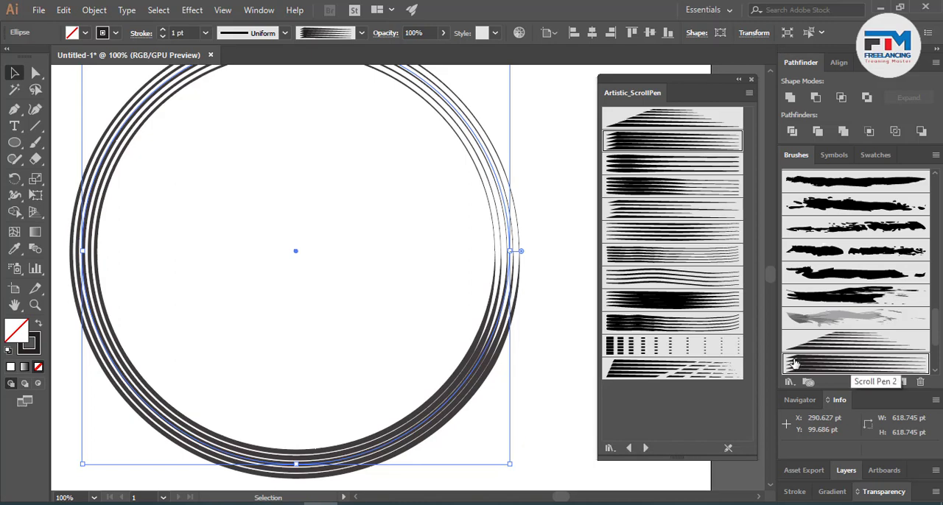
{"action": "left_click", "coordinate": [656, 355]}
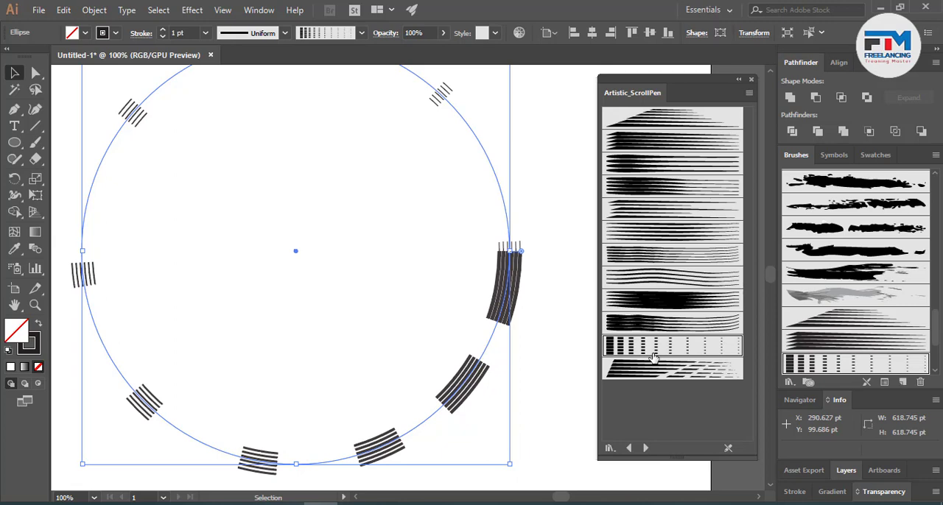
- Switch the library to Artistic_Watercolor and try its first five pale wash brushes on the circle's outline
{"action": "left_click", "coordinate": [645, 448]}
{"action": "left_click", "coordinate": [680, 118]}
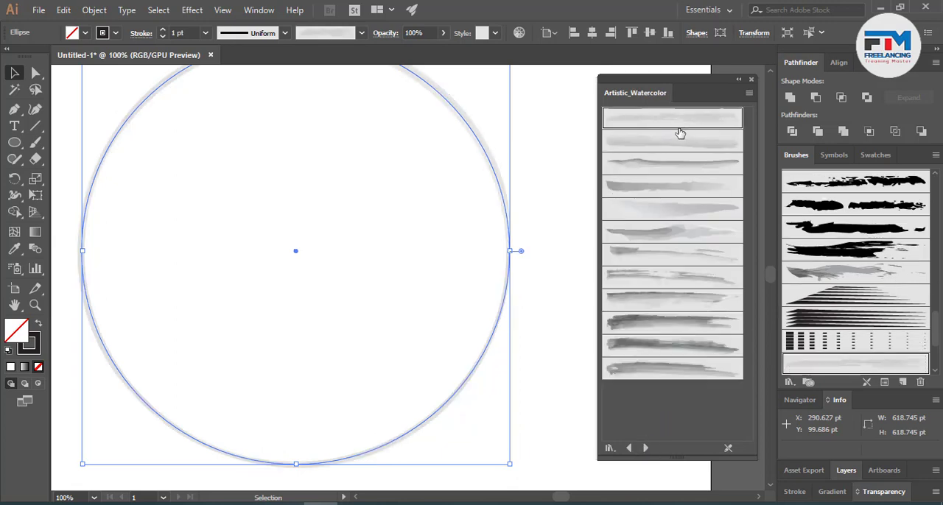
{"action": "left_click", "coordinate": [676, 139]}
{"action": "left_click", "coordinate": [675, 163]}
{"action": "left_click", "coordinate": [675, 190]}
{"action": "left_click", "coordinate": [671, 210]}
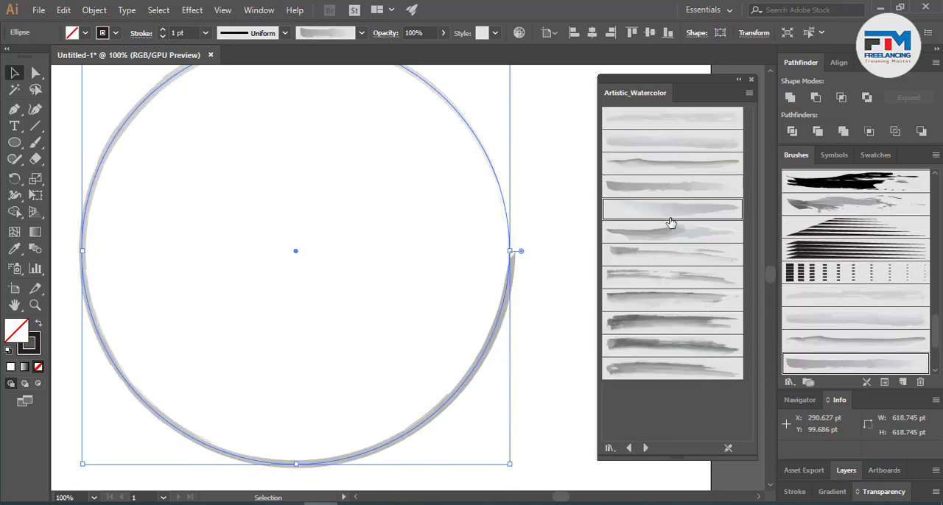
- Try the streaky and darker watercolor brushes on the circle, ending with the last one in the library
{"action": "left_click", "coordinate": [667, 254]}
{"action": "left_click", "coordinate": [673, 280]}
{"action": "left_click", "coordinate": [673, 318]}
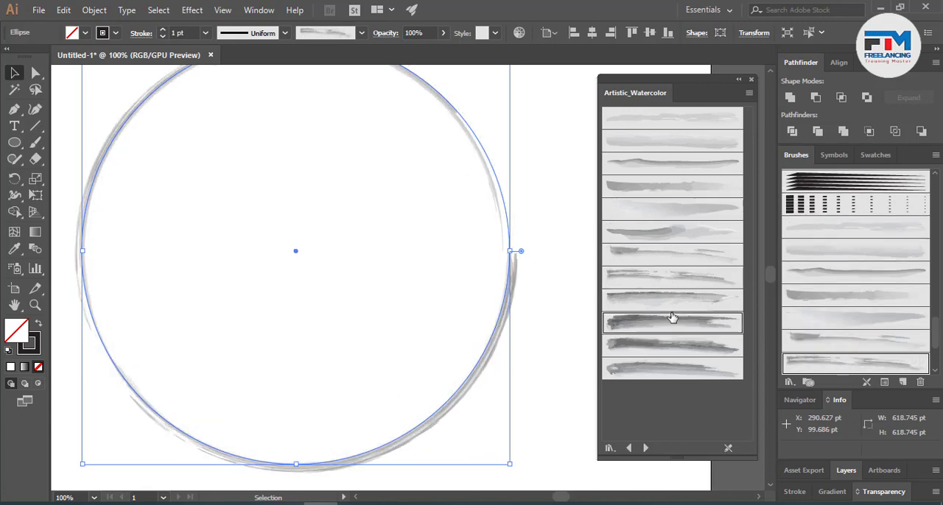
{"action": "left_click", "coordinate": [660, 350]}
{"action": "left_click", "coordinate": [657, 366]}
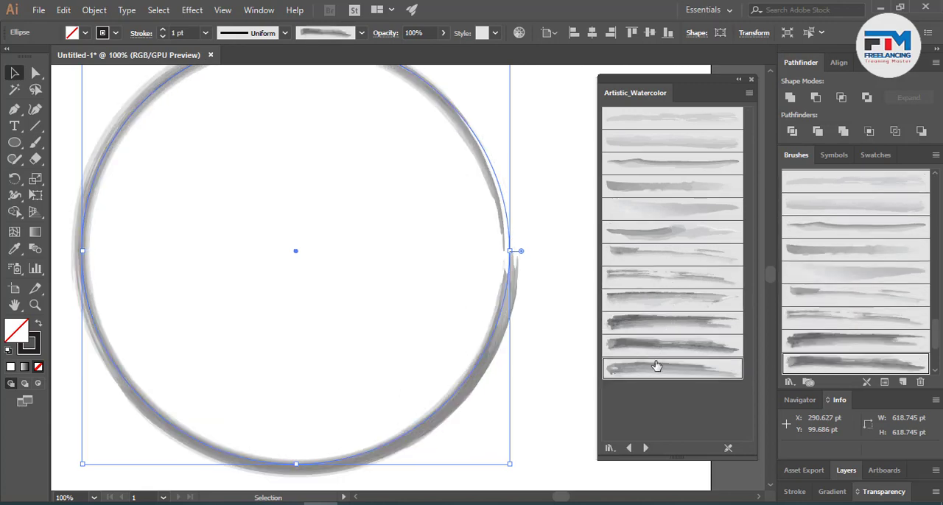
- Switch the library to Borders_Dashed and try the small-dot pattern, gold bead and scissors cut-line borders on the circle
{"action": "left_click", "coordinate": [645, 447]}
{"action": "left_click", "coordinate": [632, 274]}
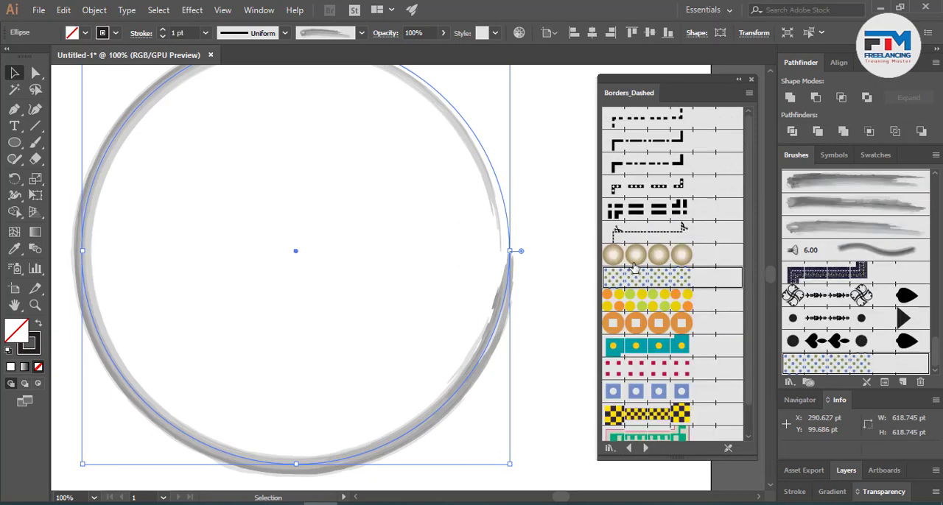
{"action": "left_click", "coordinate": [635, 255]}
{"action": "left_click", "coordinate": [643, 232]}
- Try the thick double-dash border, two dash-pattern lines including Dashed Line 1.2, and the topmost short-dash border on the circle
{"action": "left_click", "coordinate": [643, 210]}
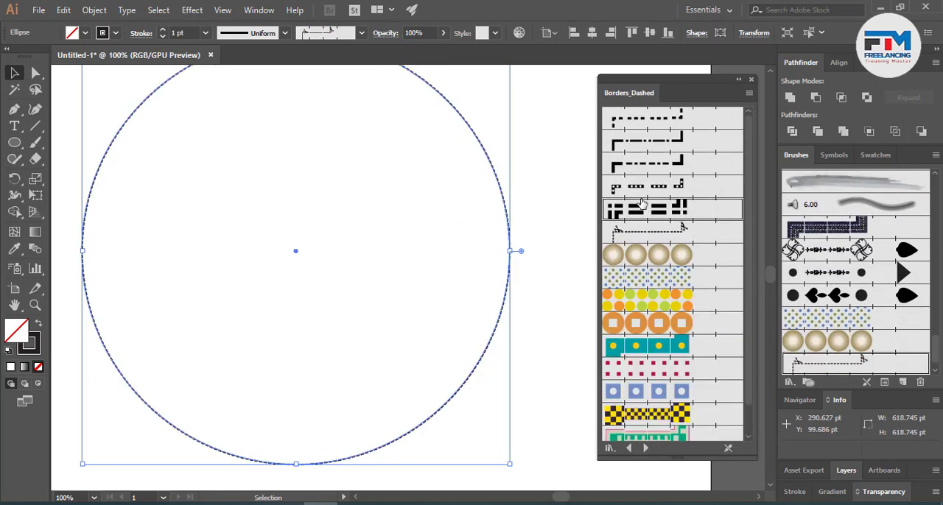
{"action": "left_click", "coordinate": [643, 165]}
{"action": "left_click", "coordinate": [641, 151]}
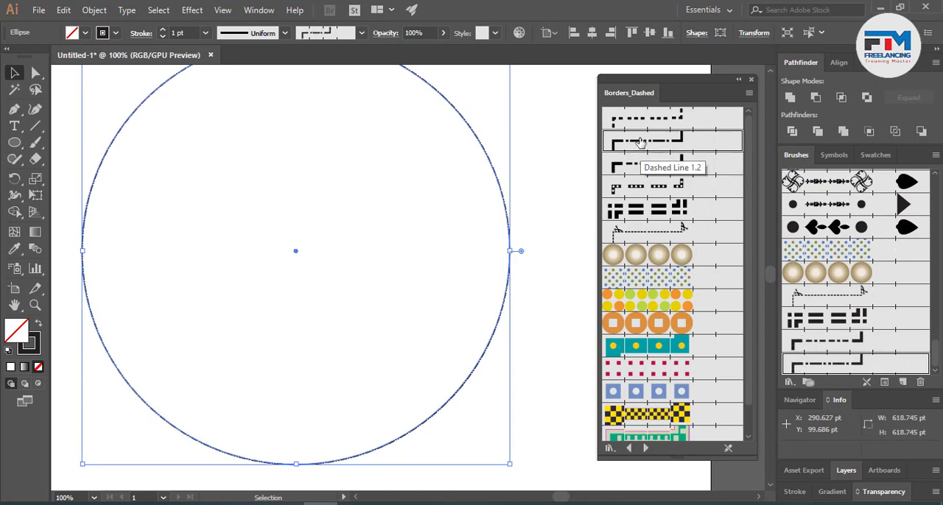
{"action": "left_click", "coordinate": [636, 122]}
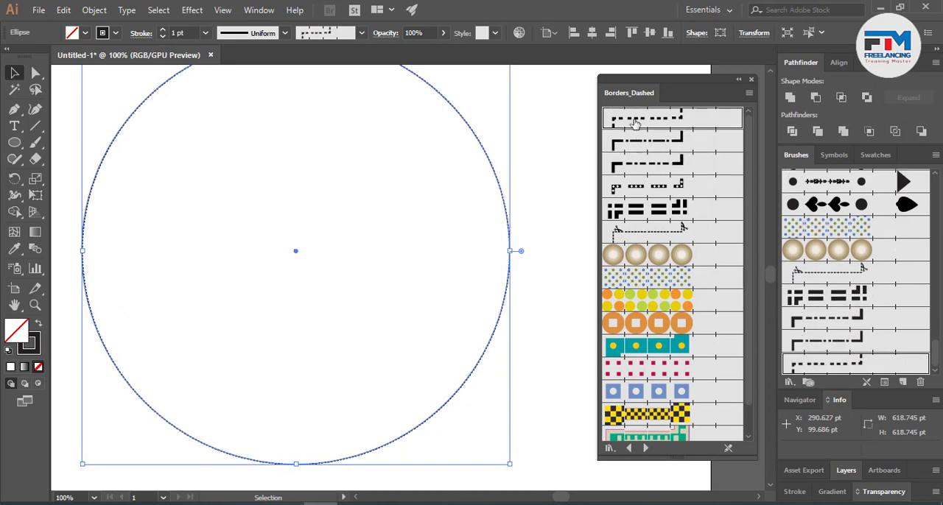
- Apply Dashed Squares 1.1 to the circle, followed by the border of blue squares and pink circles
{"action": "left_click", "coordinate": [630, 362]}
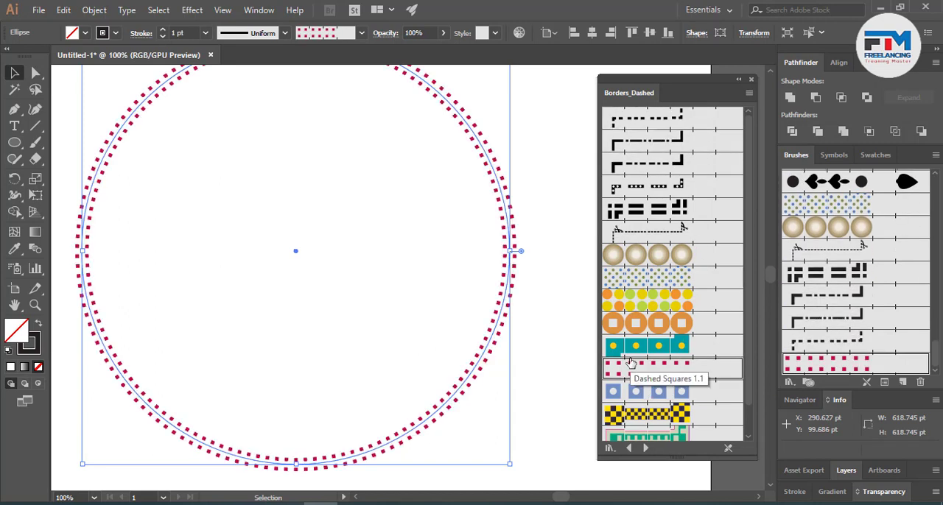
{"action": "scroll", "coordinate": [632, 364], "scroll_direction": "down", "scroll_amount": 1}
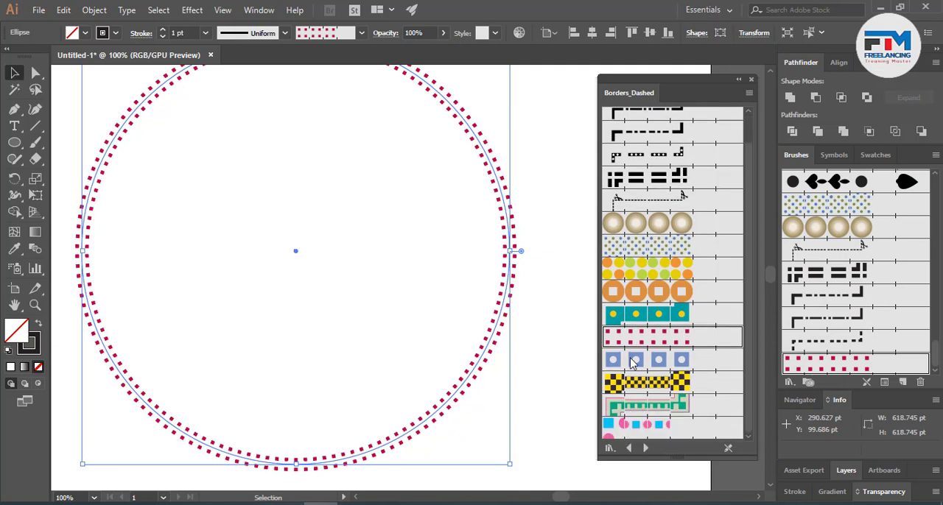
{"action": "left_click", "coordinate": [643, 433]}
- Switch the library to Borders_Decorative and try the teal-yellow, blue folded, green scroll, orange filigree and leaf borders on the circle
{"action": "left_click", "coordinate": [645, 448]}
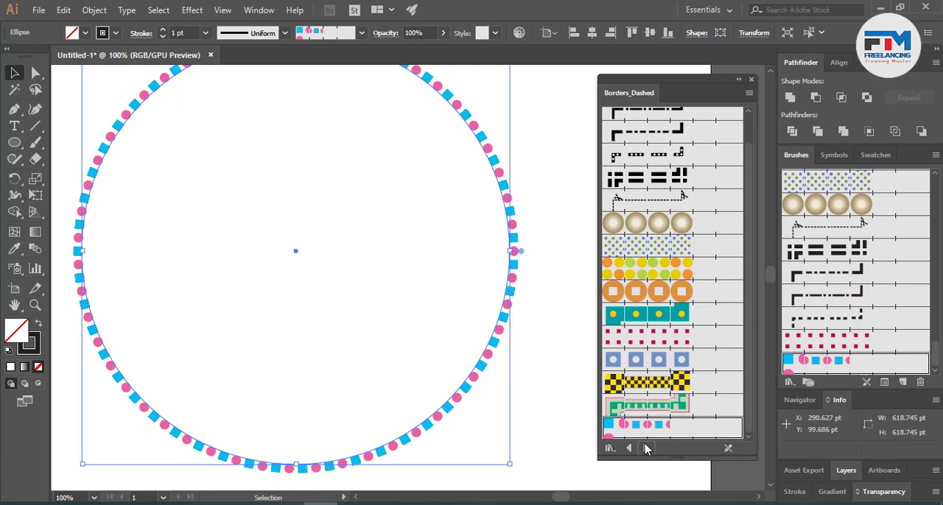
{"action": "left_click", "coordinate": [672, 127]}
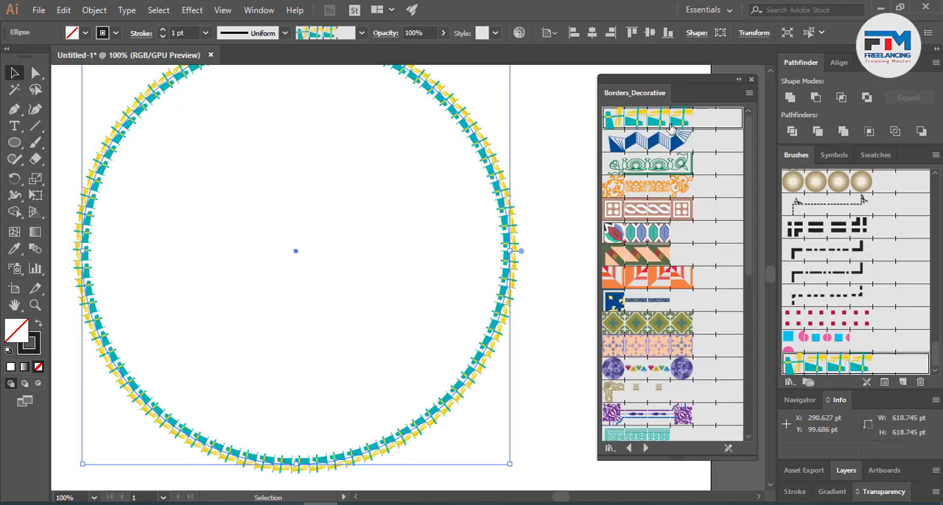
{"action": "left_click", "coordinate": [666, 142]}
{"action": "left_click", "coordinate": [652, 170]}
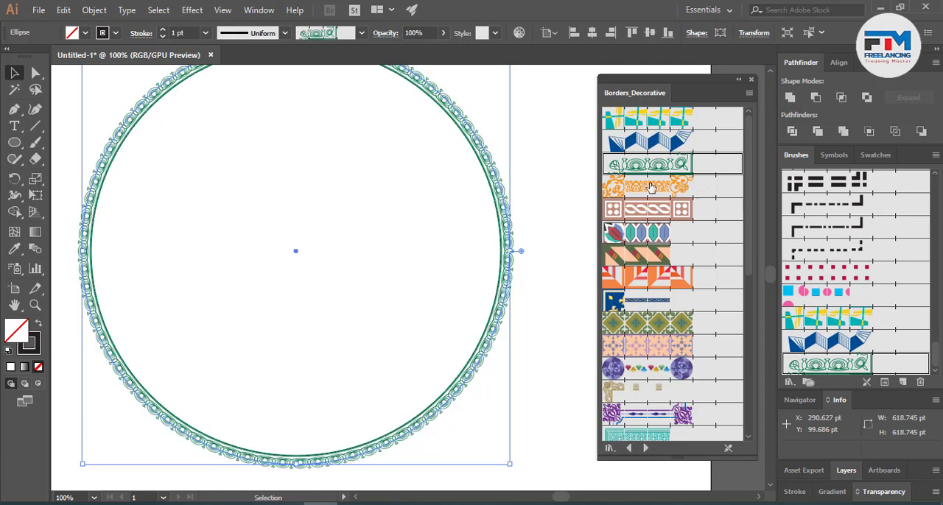
{"action": "left_click", "coordinate": [648, 197]}
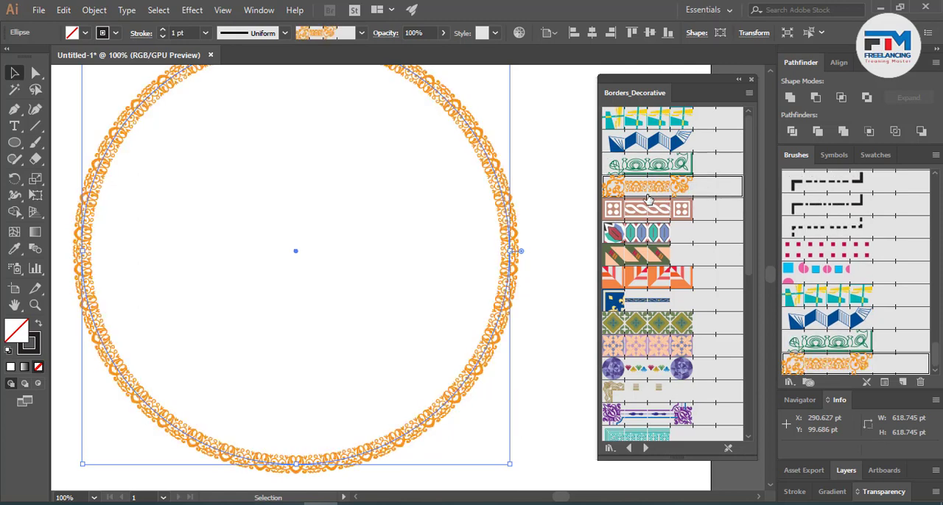
{"action": "left_click", "coordinate": [651, 234]}
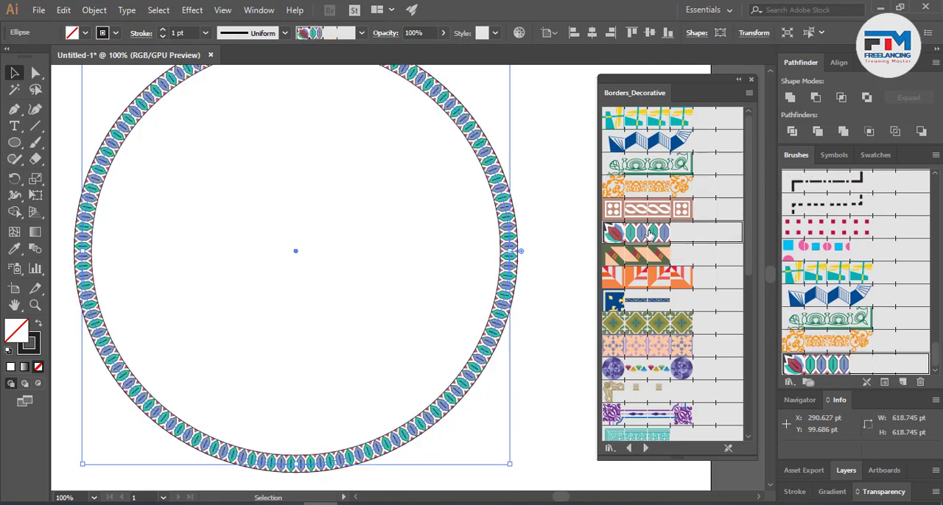
- Try the orange striped, pink tile, colored gem, purple ornament and thin gold decorative borders on the circle
{"action": "left_click", "coordinate": [666, 287]}
{"action": "left_click", "coordinate": [695, 346]}
{"action": "left_click", "coordinate": [667, 376]}
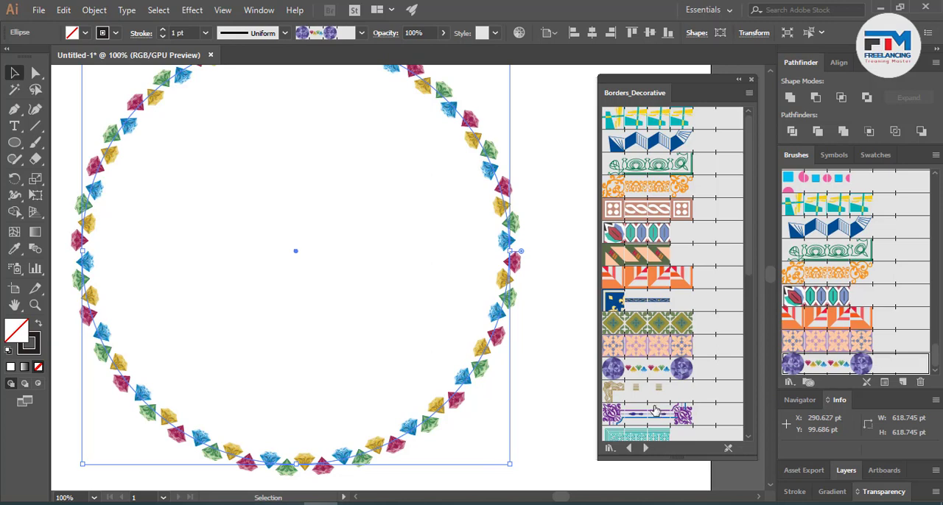
{"action": "left_click", "coordinate": [633, 420]}
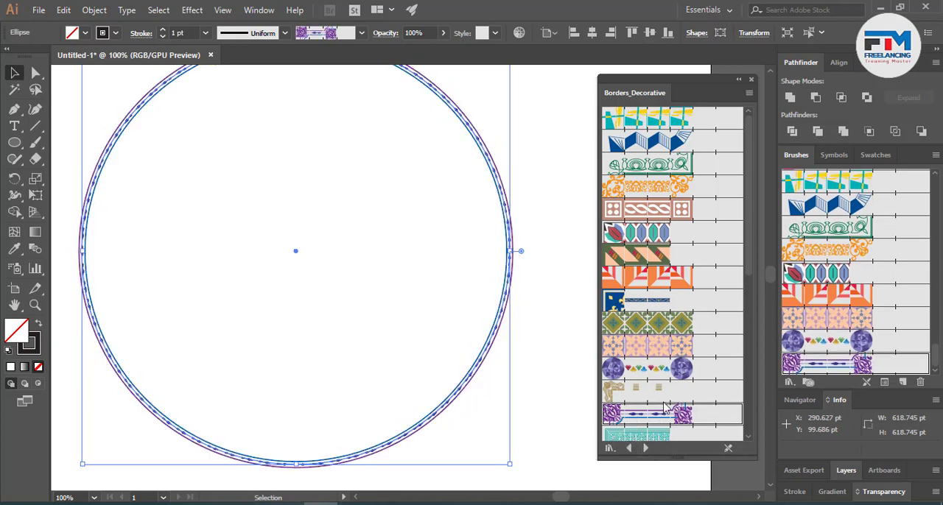
{"action": "scroll", "coordinate": [665, 408], "scroll_direction": "down", "scroll_amount": 10}
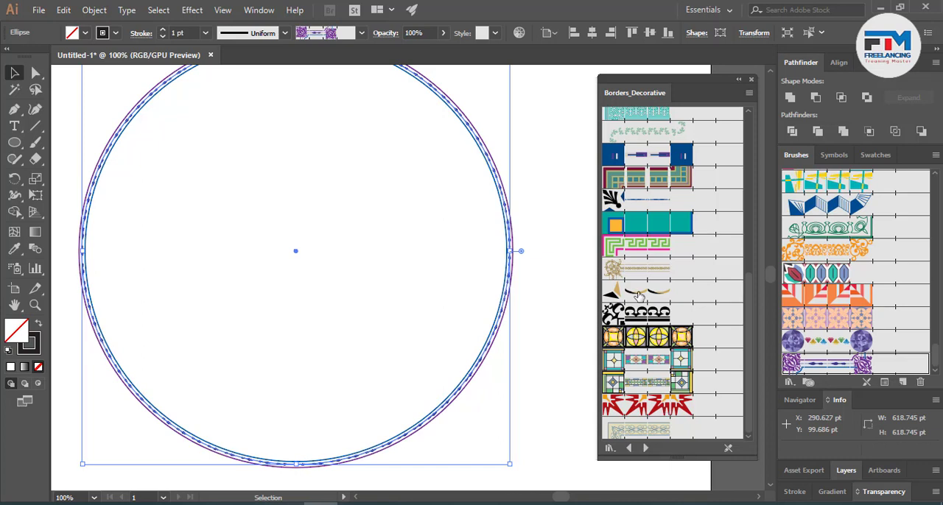
{"action": "left_click", "coordinate": [641, 271]}
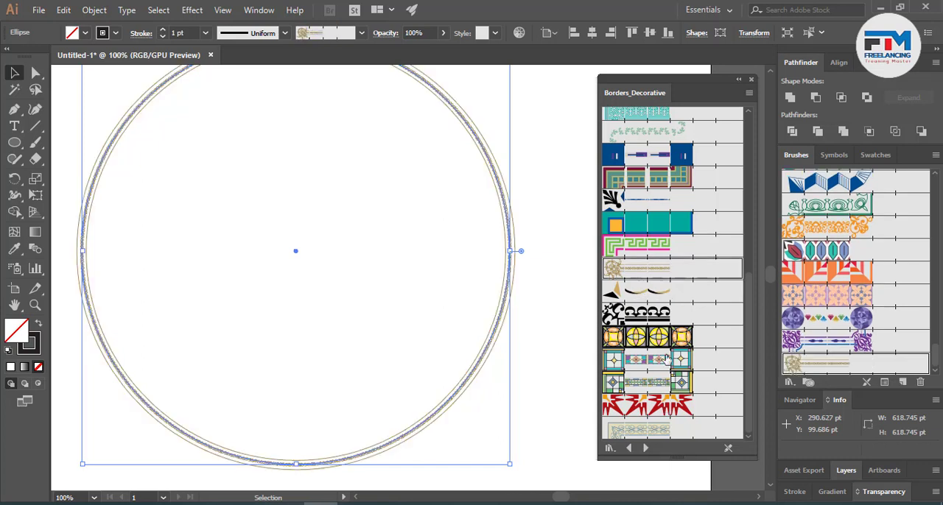
- Switch the library to Borders_Frames and try its earthy, blue, thin gold and wood frames on the circle, ending with the olive one
{"action": "left_click", "coordinate": [645, 447]}
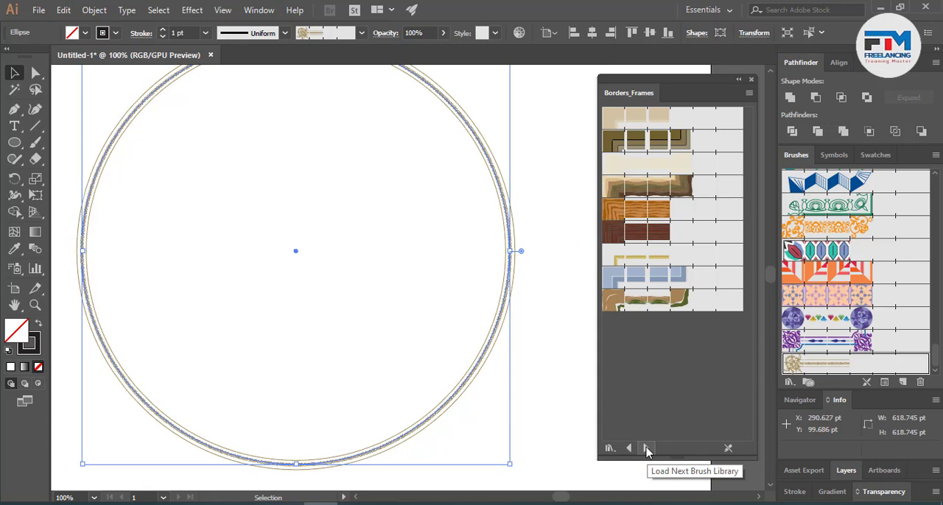
{"action": "left_click", "coordinate": [658, 299]}
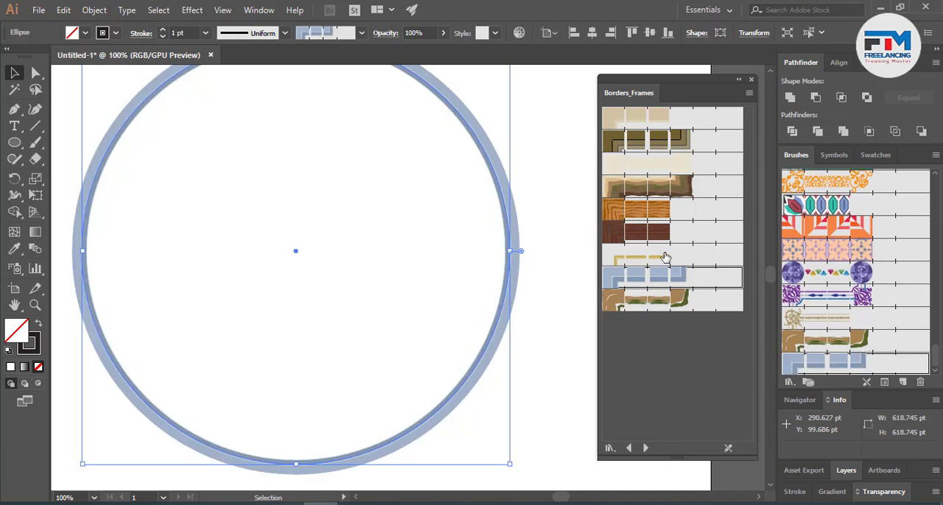
{"action": "left_click", "coordinate": [658, 259]}
{"action": "left_click", "coordinate": [669, 231]}
{"action": "left_click", "coordinate": [659, 210]}
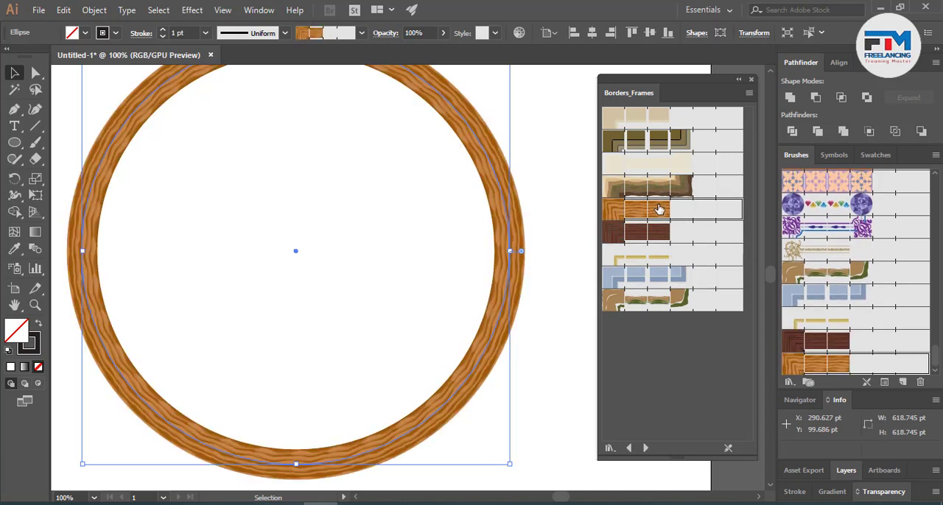
{"action": "left_click", "coordinate": [648, 147]}
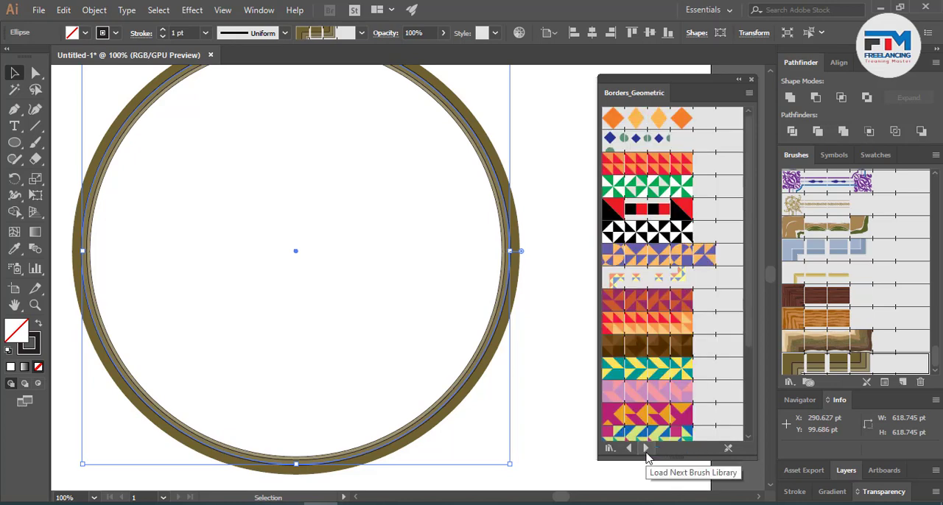
- Try Geometric 7 and the red-orange, brown, pink and magenta-orange borders from the Borders_Geometric library on the circle
{"action": "left_click", "coordinate": [646, 302]}
{"action": "left_click", "coordinate": [646, 322]}
{"action": "left_click", "coordinate": [646, 345]}
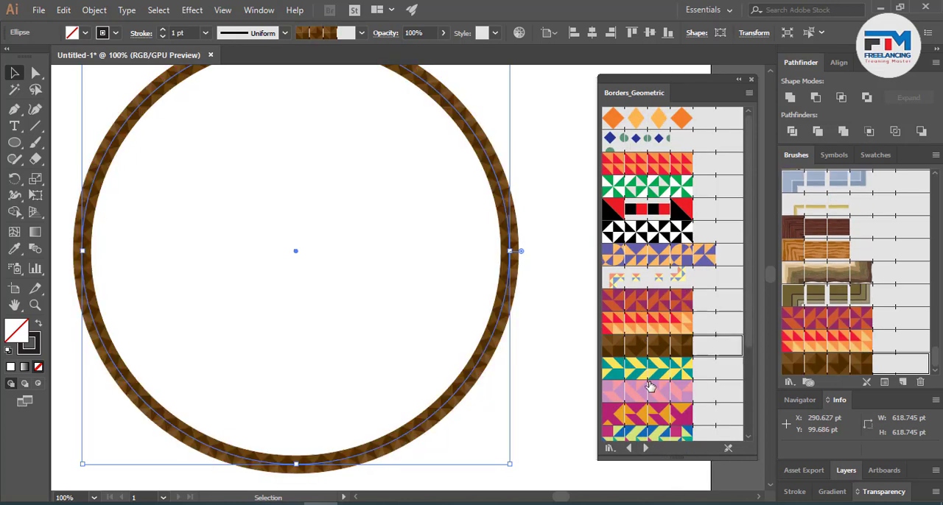
{"action": "left_click", "coordinate": [663, 391]}
{"action": "left_click", "coordinate": [666, 415]}
{"action": "scroll", "coordinate": [676, 402], "scroll_direction": "down", "scroll_amount": 3}
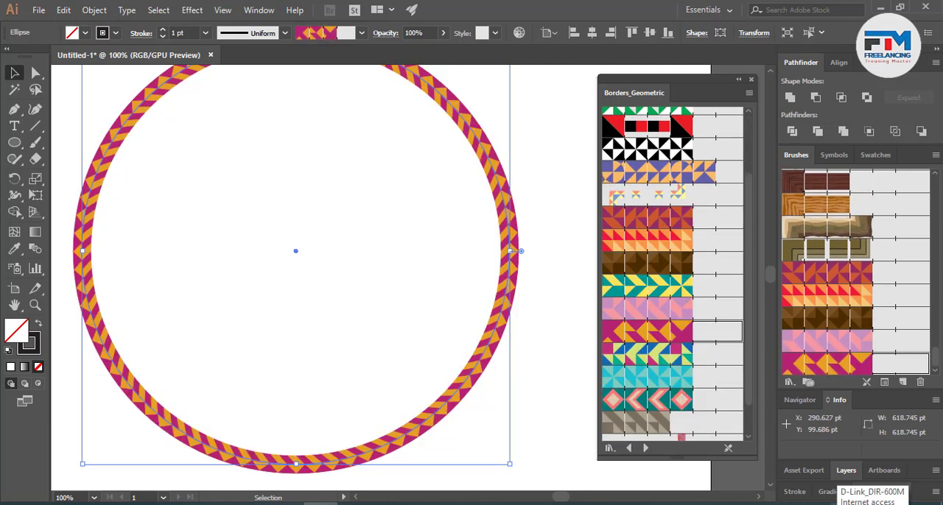
- Draw a vertical straight line about 321 pt long in the empty area above the artboard with the Line Segment tool
{"action": "scroll", "coordinate": [550, 429], "scroll_direction": "up", "scroll_amount": 5}
{"action": "scroll", "coordinate": [471, 296], "scroll_direction": "up", "scroll_amount": 12}
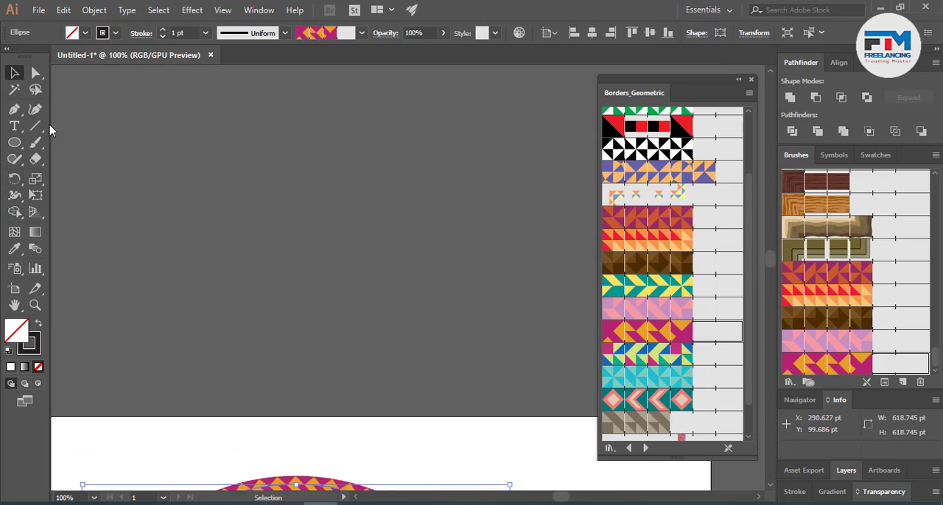
{"action": "left_click", "coordinate": [36, 125]}
{"action": "left_click_drag", "start_coordinate": [291, 143], "coordinate": [290, 364]}
{"action": "left_click", "coordinate": [14, 74]}
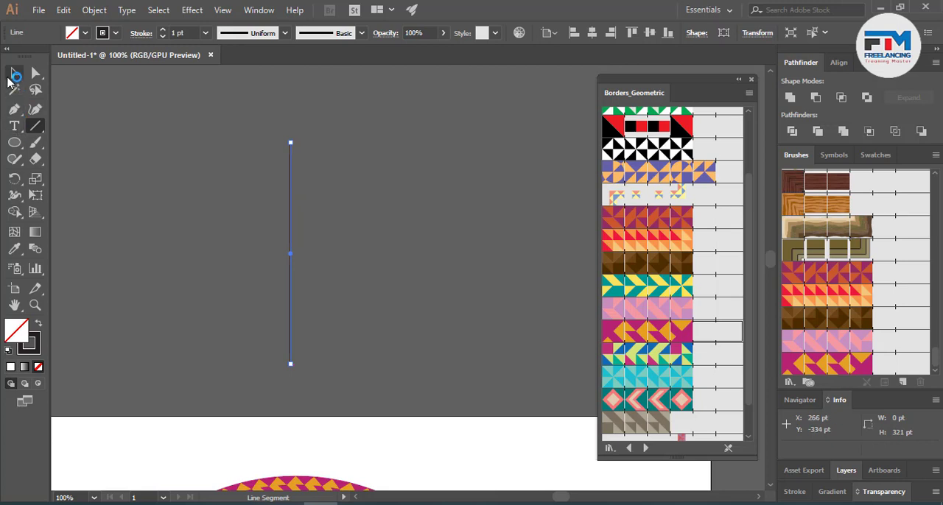
- Try the brown geometric border on the vertical line, ending with the red-orange triangle border
{"action": "left_click", "coordinate": [663, 263]}
{"action": "left_click", "coordinate": [662, 240]}
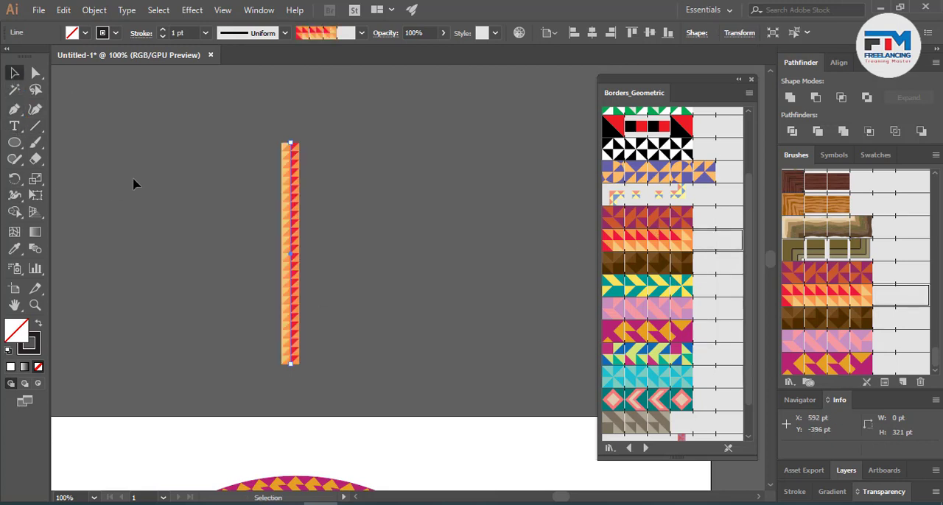
{"action": "left_click", "coordinate": [322, 292]}
{"action": "scroll", "coordinate": [322, 292], "scroll_direction": "up", "scroll_amount": 1}
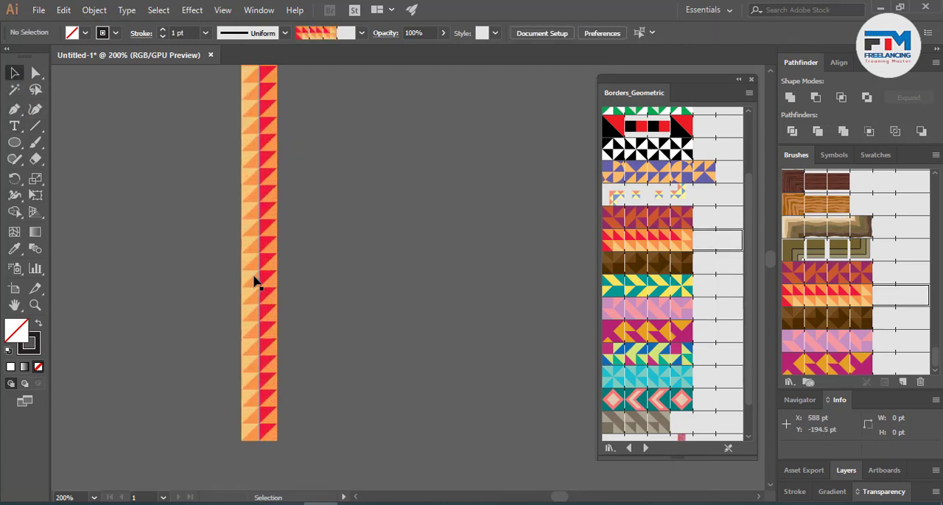
{"action": "mouse_move", "coordinate": [255, 279]}
{"action": "left_mouse_down", "text": "alt"}
{"action": "mouse_move", "coordinate": [307, 282]}
{"action": "mouse_move", "coordinate": [278, 299]}
{"action": "mouse_move", "coordinate": [307, 302]}
{"action": "left_mouse_up", "text": "alt"}
{"action": "key", "text": "ctrl+z"}
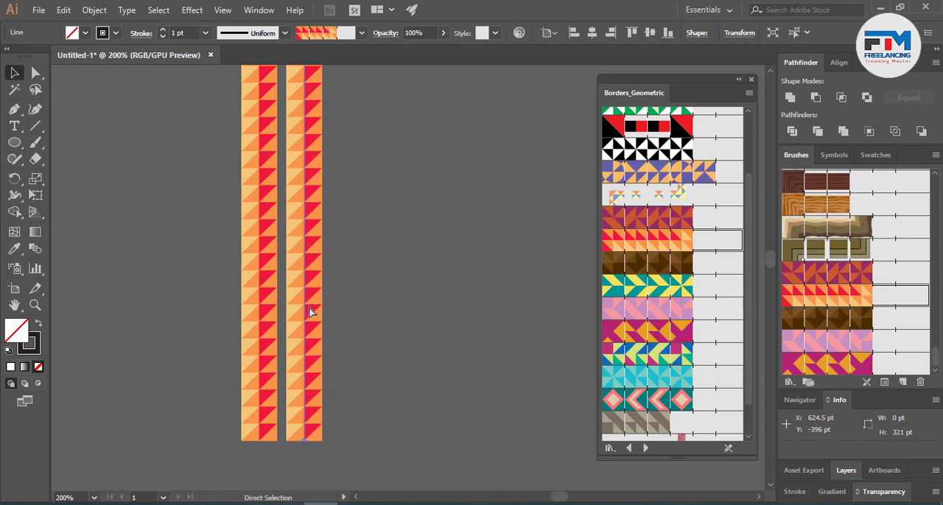
{"action": "key", "text": "ctrl+z"}
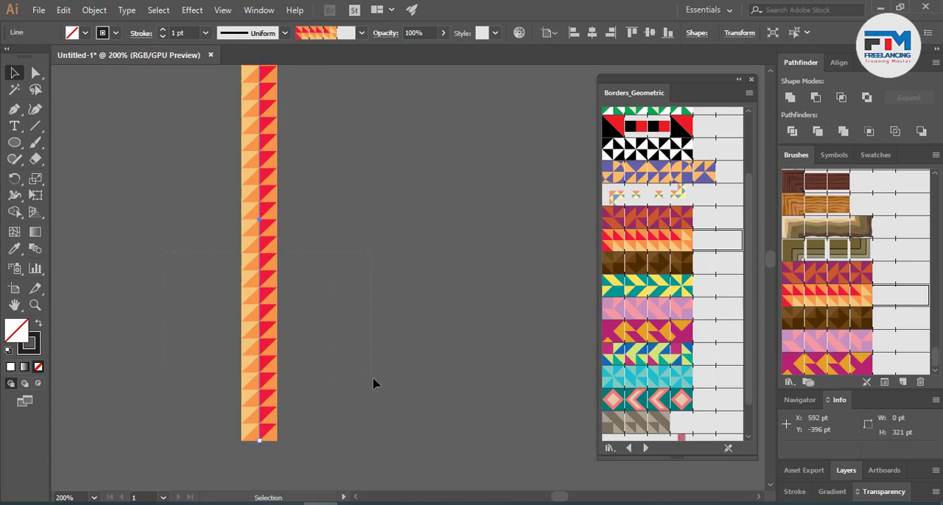
- Try thinner and thicker stroke weights on the patterned line, including 7 pt and 3 pt, ending with 0.75 pt
{"action": "left_click", "coordinate": [162, 36]}
{"action": "left_click", "coordinate": [162, 36]}
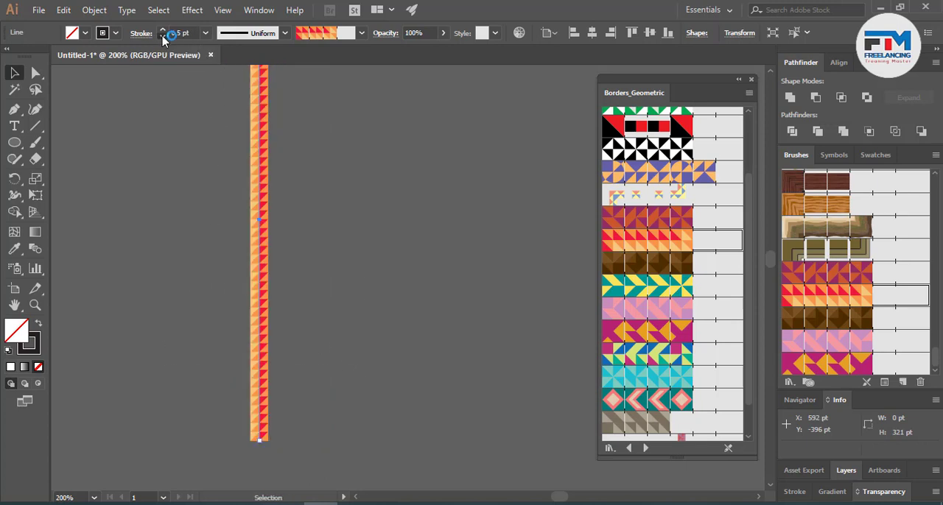
{"action": "left_click", "coordinate": [162, 36]}
{"action": "left_click", "coordinate": [163, 37]}
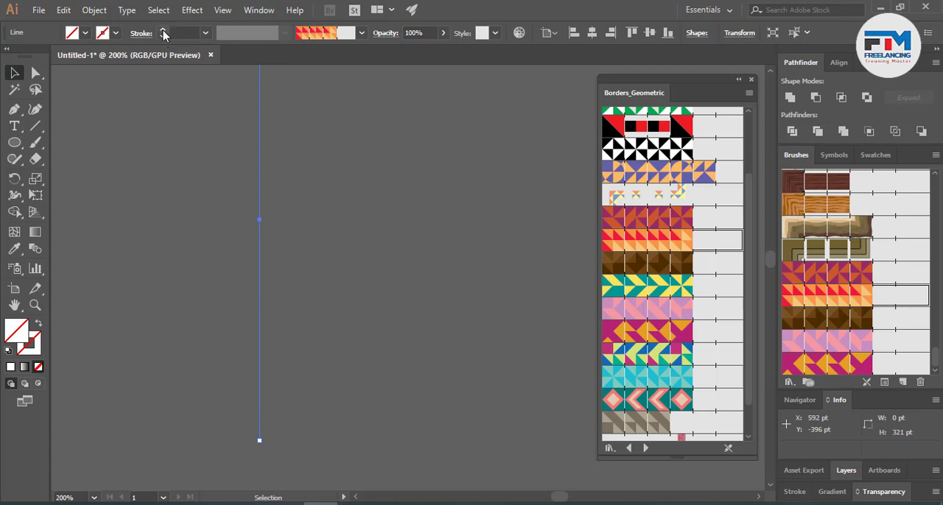
{"action": "left_click", "coordinate": [163, 34]}
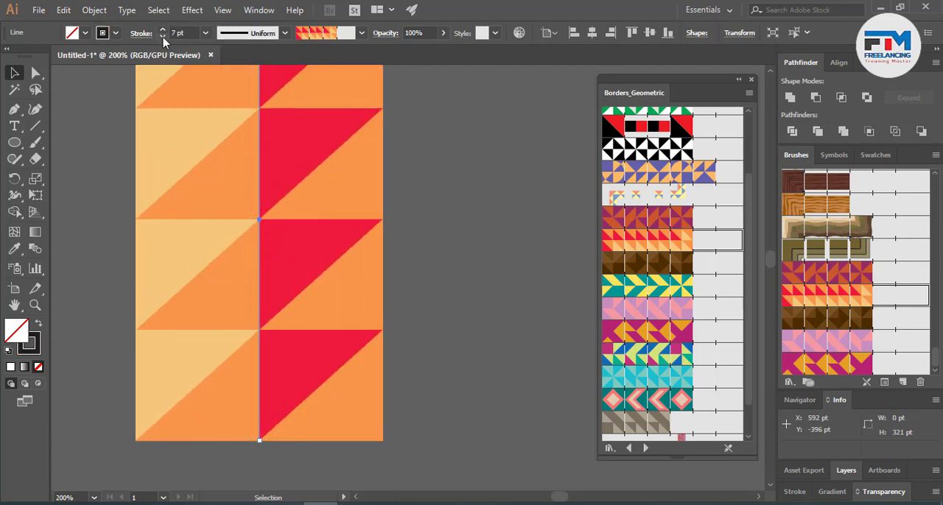
{"action": "left_click", "coordinate": [162, 37]}
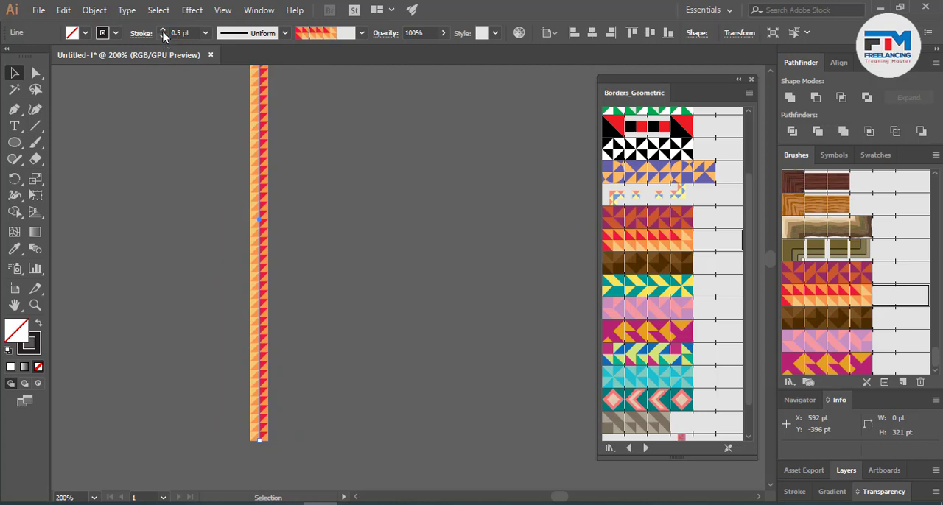
{"action": "left_click", "coordinate": [163, 30]}
{"action": "left_click", "coordinate": [163, 31]}
{"action": "left_click", "coordinate": [163, 31]}
{"action": "left_click", "coordinate": [162, 30]}
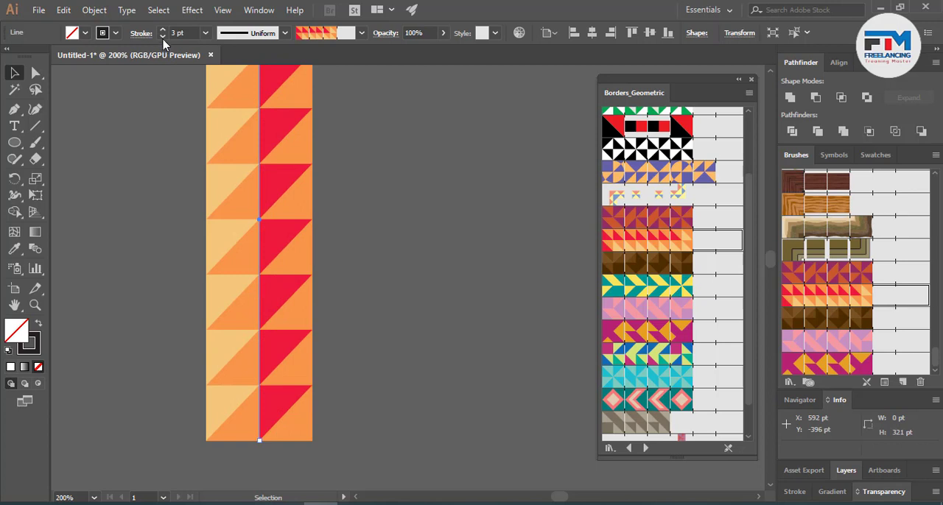
{"action": "left_click", "coordinate": [162, 36]}
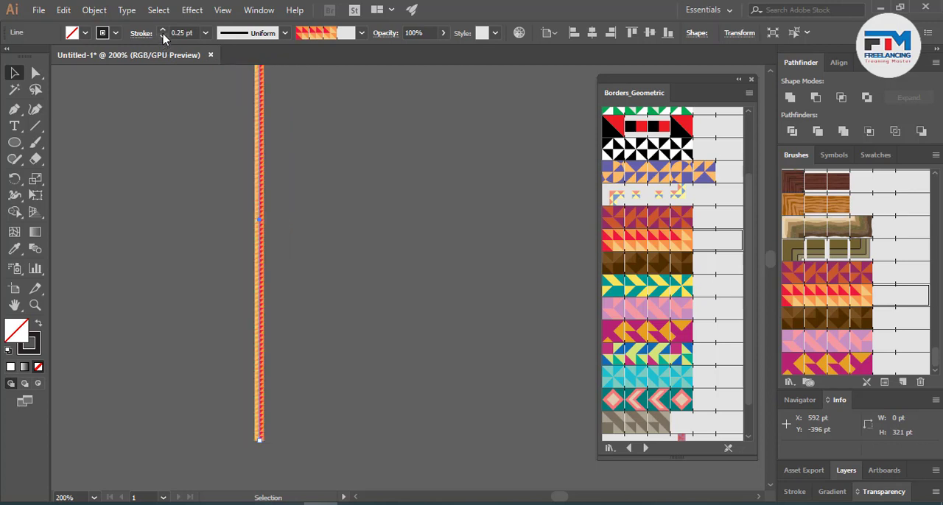
{"action": "left_click", "coordinate": [163, 30]}
{"action": "left_click", "coordinate": [162, 30]}
{"action": "left_click", "coordinate": [370, 295]}
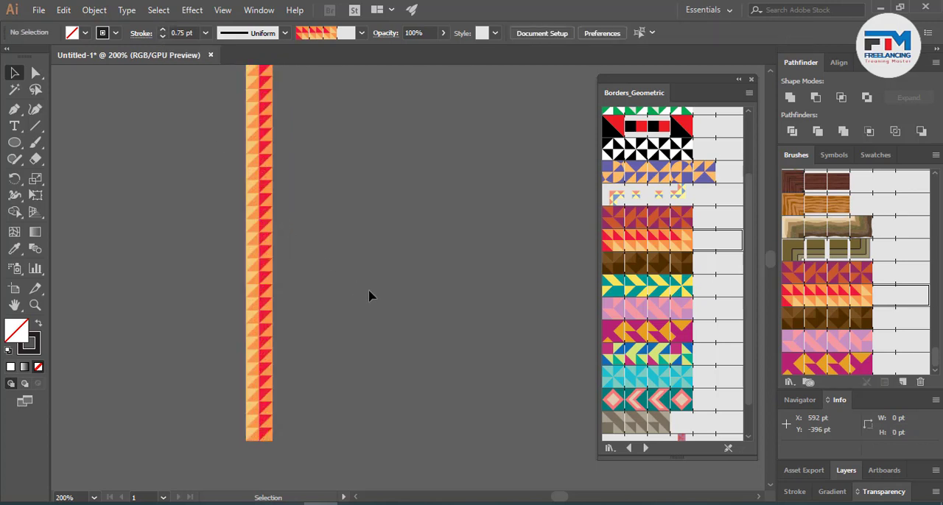
- Expand the appearance of the red-orange patterned line into a group of shapes
{"action": "left_click_drag", "start_coordinate": [173, 233], "coordinate": [299, 336]}
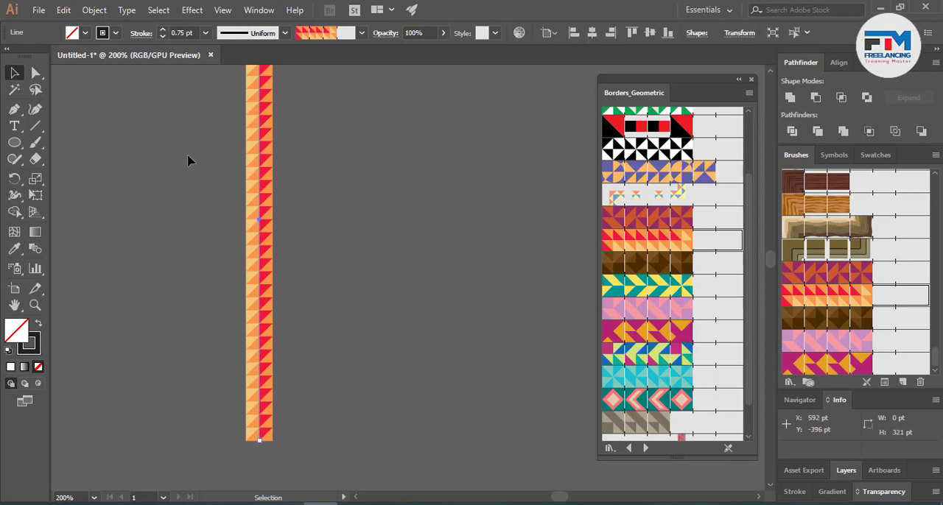
{"action": "left_click", "coordinate": [95, 10]}
{"action": "left_click", "coordinate": [153, 156]}
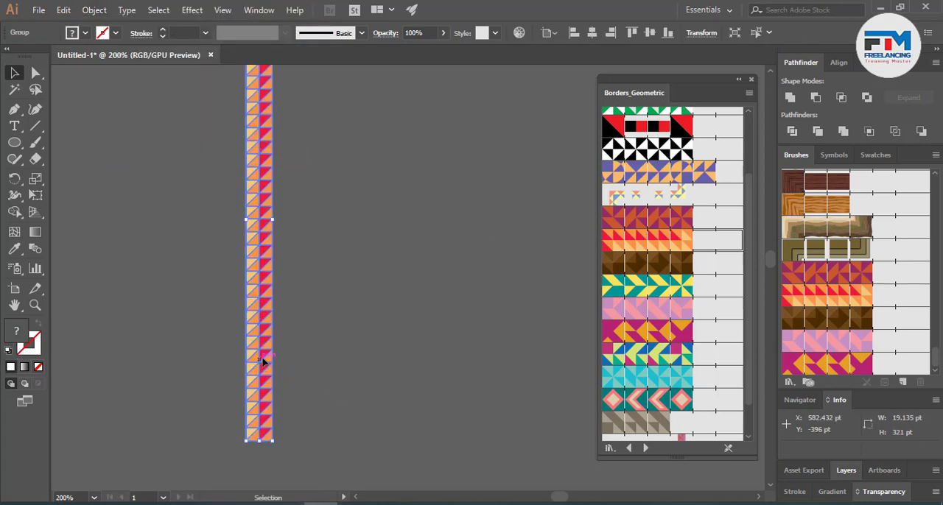
- Duplicate the expanded strip flush against its right edge and repeat the copy to build a solid pattern block about 249 pt wide
{"action": "left_click_drag", "start_coordinate": [264, 361], "coordinate": [289, 366]}
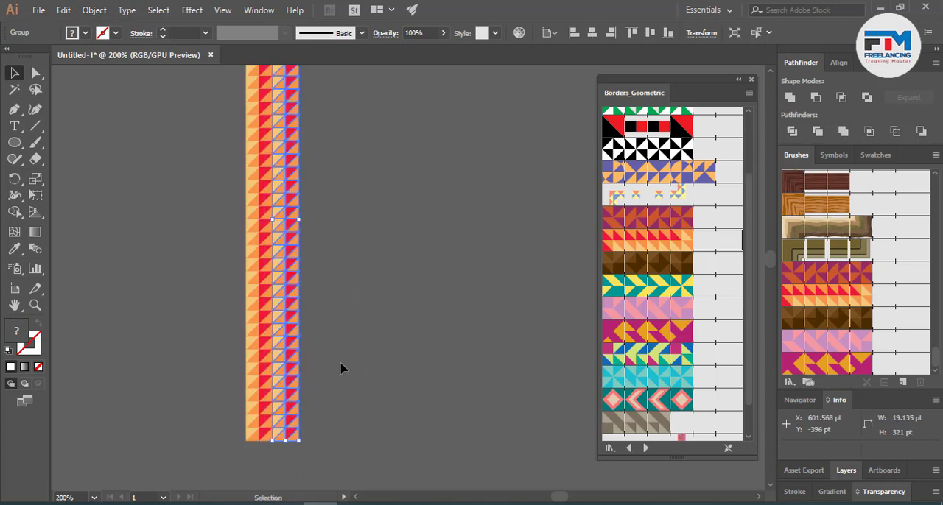
{"action": "key", "text": "ctrl+d"}
{"action": "key", "text": "ctrl+d"}
{"action": "key", "text": "ctrl+d"}
{"action": "key", "text": "ctrl+d"}
{"action": "key", "text": "ctrl+d"}
{"action": "key", "text": "ctrl+d"}
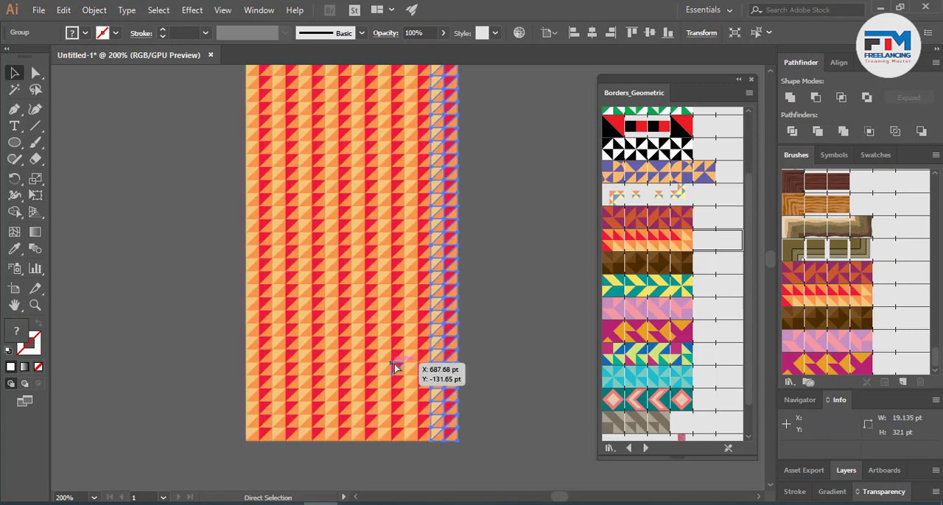
{"action": "key", "text": "ctrl+d"}
{"action": "key", "text": "ctrl+d"}
{"action": "key", "text": "ctrl+d"}
{"action": "key", "text": "ctrl+d"}
{"action": "key", "text": "ctrl+d"}
{"action": "scroll", "coordinate": [304, 331], "scroll_direction": "down", "scroll_amount": 2}
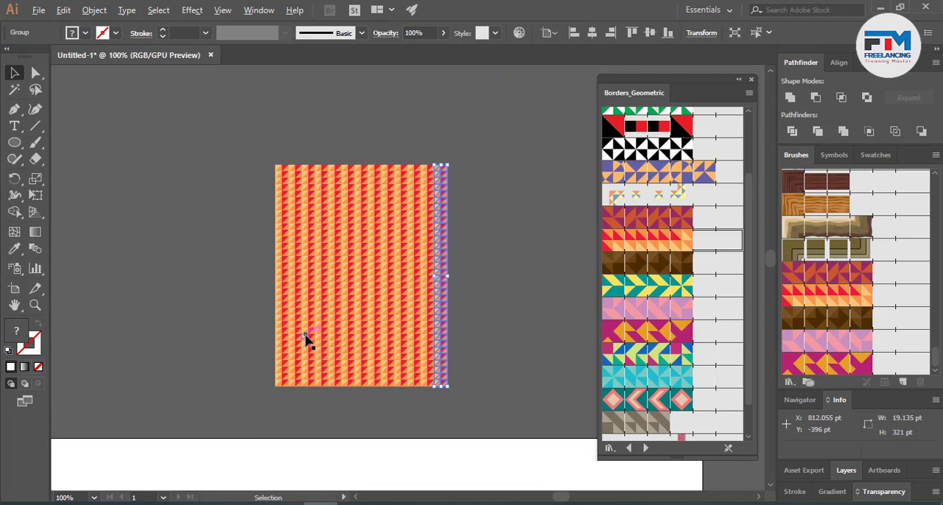
- Delete all the strips of the red-orange pattern block above the artboard
{"action": "left_click_drag", "start_coordinate": [228, 139], "coordinate": [544, 428]}
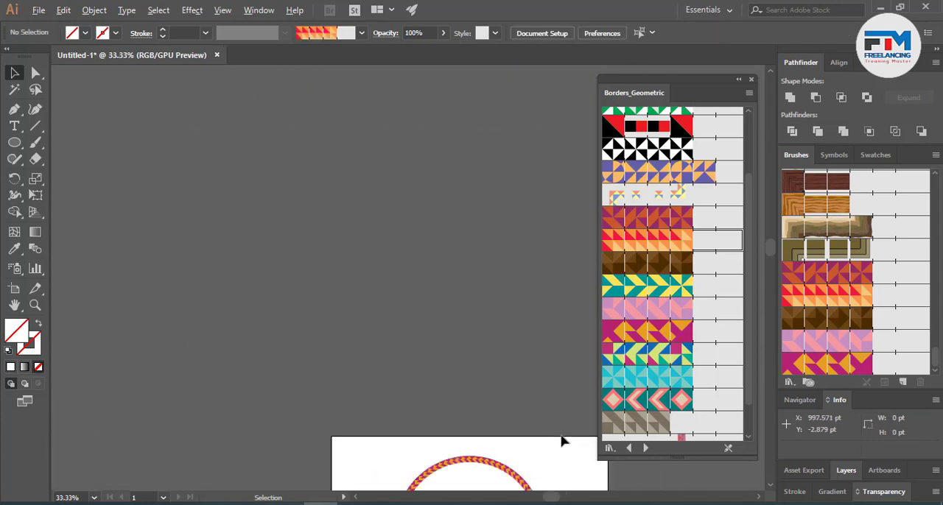
{"action": "scroll", "coordinate": [561, 437], "scroll_direction": "up", "scroll_amount": 5}
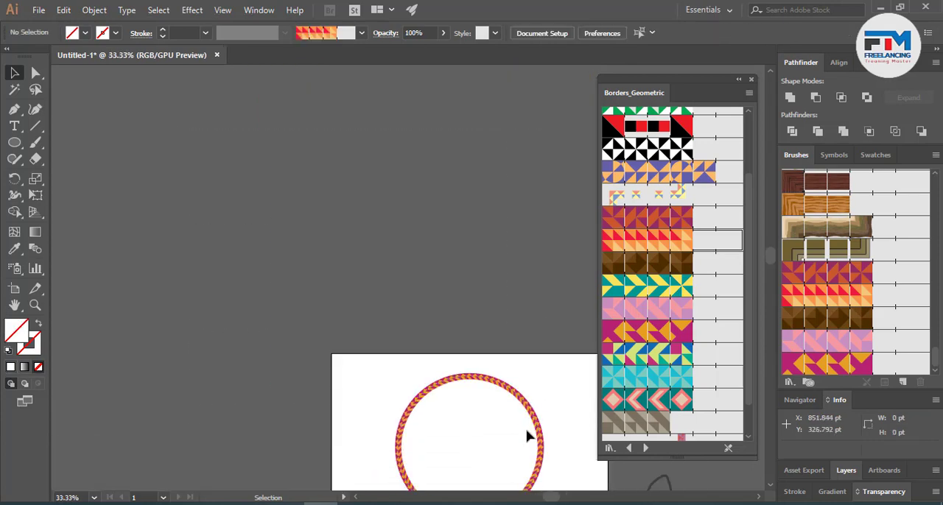
- Load the Borders_Lines library and try its blue, grey, green and purple line borders on the circle, ending with the thin purple double line
{"action": "scroll", "coordinate": [554, 442], "scroll_direction": "up", "scroll_amount": 1}
{"action": "left_click_drag", "start_coordinate": [534, 433], "coordinate": [449, 368]}
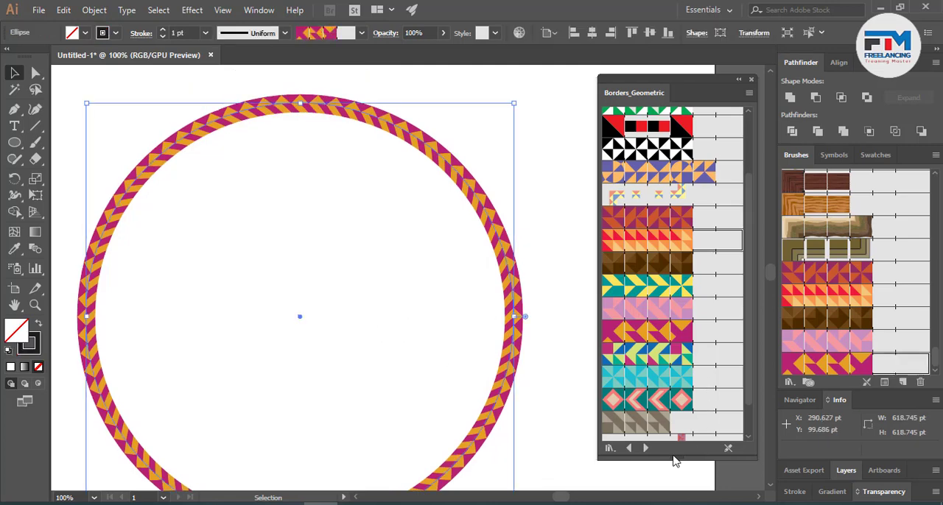
{"action": "left_click", "coordinate": [645, 450]}
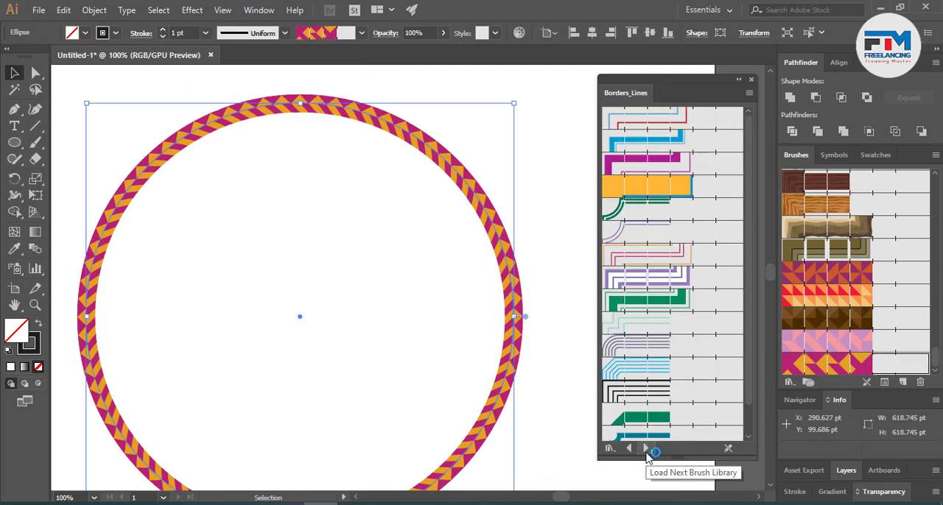
{"action": "left_click", "coordinate": [627, 370]}
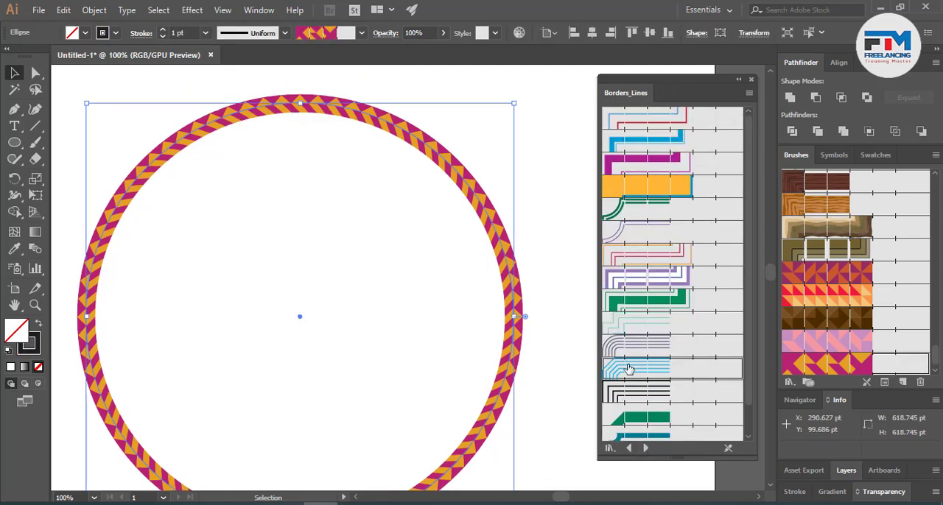
{"action": "left_click", "coordinate": [646, 345]}
{"action": "left_click", "coordinate": [645, 294]}
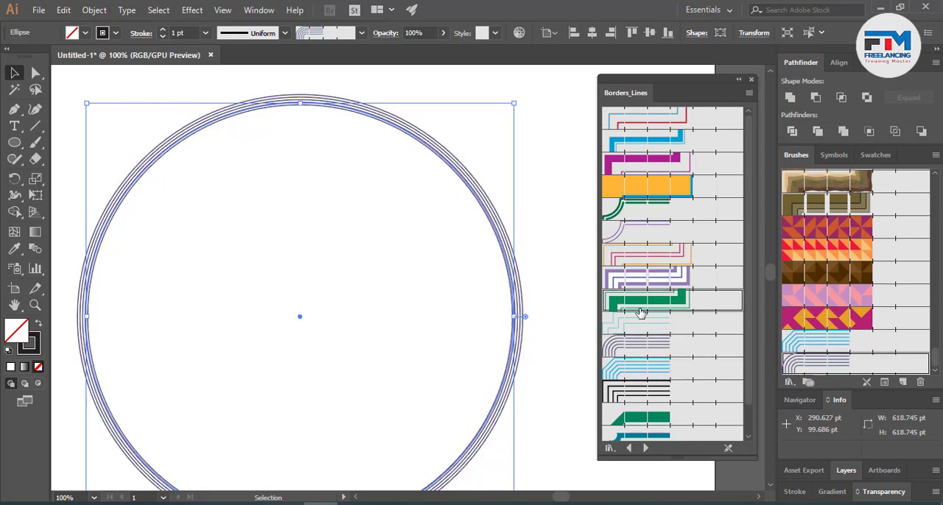
{"action": "left_click", "coordinate": [641, 284]}
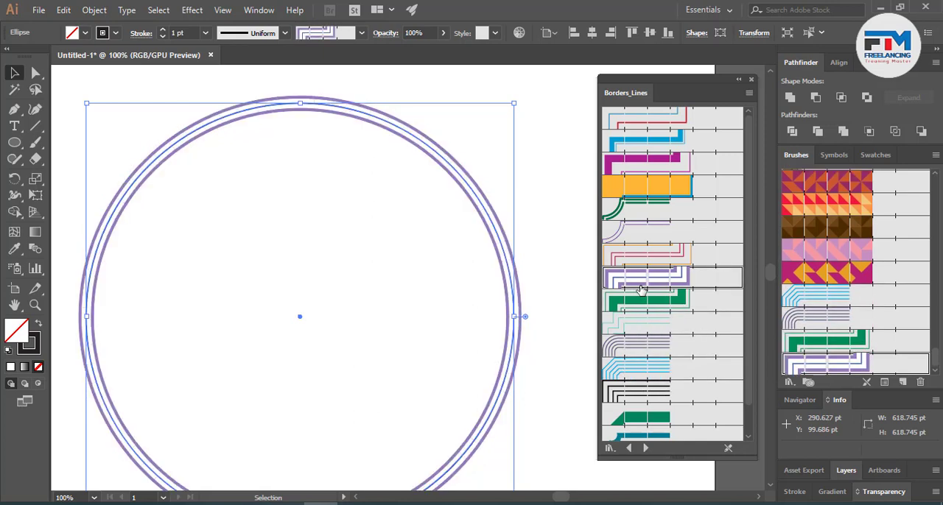
{"action": "left_click", "coordinate": [628, 231]}
- Paint four freehand curves with the Paintbrush in the thin purple double-line brush, one above the artboard and three inside it
{"action": "scroll", "coordinate": [461, 365], "scroll_direction": "up", "scroll_amount": 7}
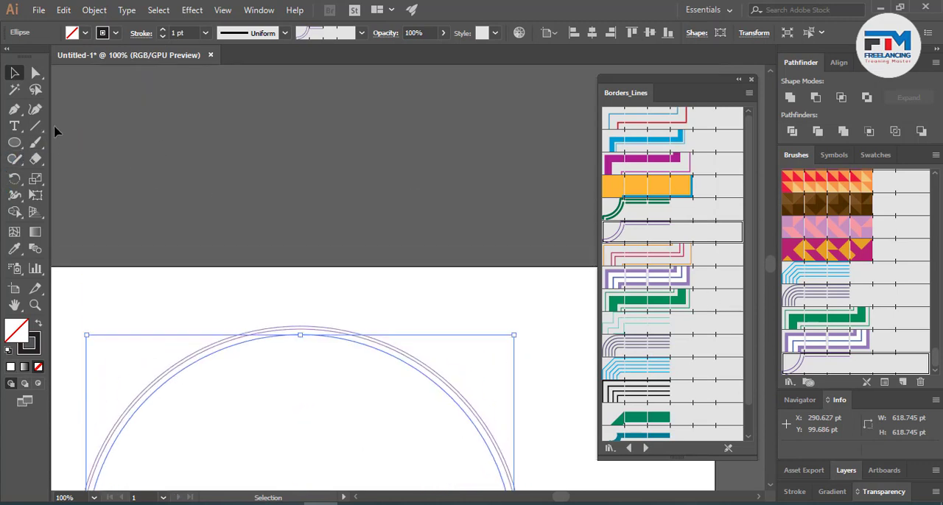
{"action": "left_click", "coordinate": [34, 142]}
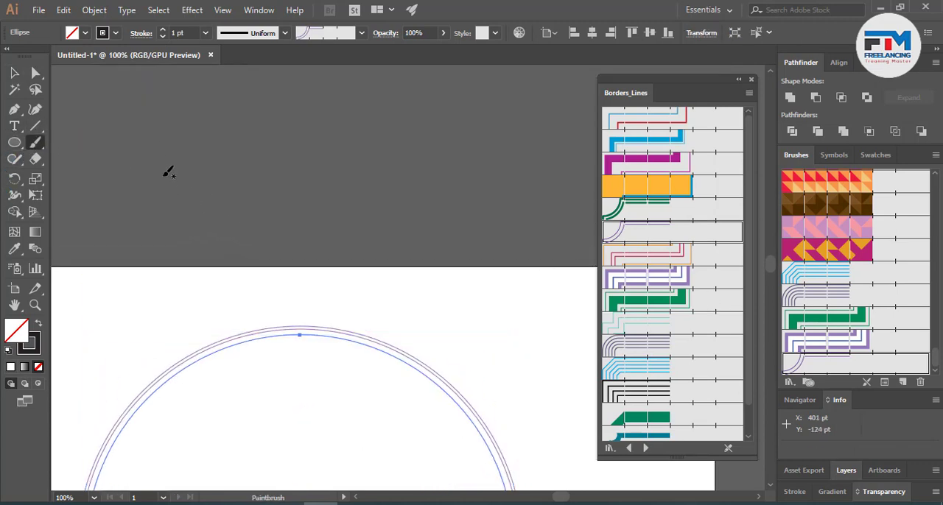
{"action": "left_click_drag", "start_coordinate": [167, 175], "coordinate": [277, 173]}
{"action": "left_click_drag", "start_coordinate": [474, 250], "coordinate": [472, 248]}
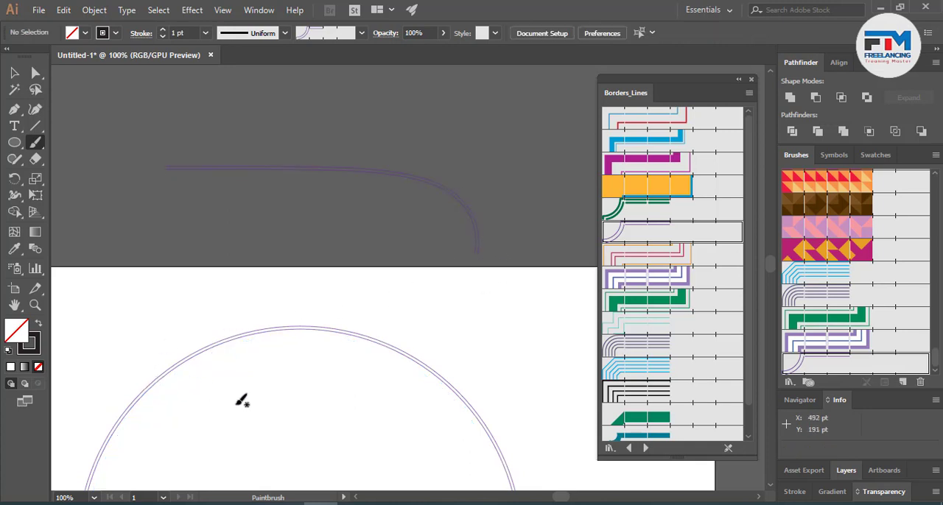
{"action": "mouse_move", "coordinate": [242, 457]}
{"action": "left_mouse_down"}
{"action": "mouse_move", "coordinate": [242, 429]}
{"action": "mouse_move", "coordinate": [267, 398]}
{"action": "mouse_move", "coordinate": [410, 391]}
{"action": "left_mouse_up"}
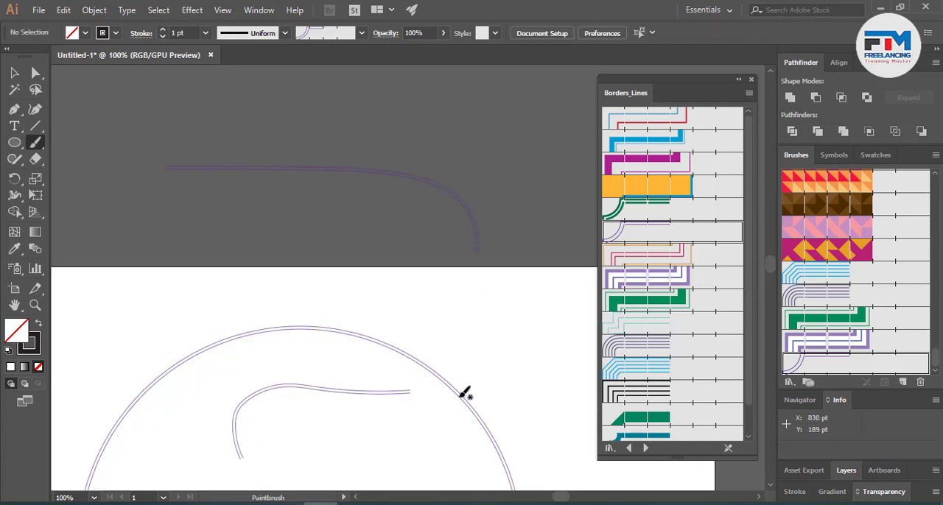
{"action": "mouse_move", "coordinate": [376, 298]}
{"action": "left_mouse_down"}
{"action": "mouse_move", "coordinate": [417, 283]}
{"action": "mouse_move", "coordinate": [461, 322]}
{"action": "mouse_move", "coordinate": [530, 296]}
{"action": "left_mouse_up"}
{"action": "mouse_move", "coordinate": [495, 396]}
{"action": "left_mouse_down"}
{"action": "mouse_move", "coordinate": [491, 364]}
{"action": "mouse_move", "coordinate": [517, 346]}
{"action": "mouse_move", "coordinate": [529, 387]}
{"action": "mouse_move", "coordinate": [558, 413]}
{"action": "mouse_move", "coordinate": [567, 389]}
{"action": "mouse_move", "coordinate": [548, 347]}
{"action": "mouse_move", "coordinate": [509, 341]}
{"action": "mouse_move", "coordinate": [474, 356]}
{"action": "left_mouse_up"}
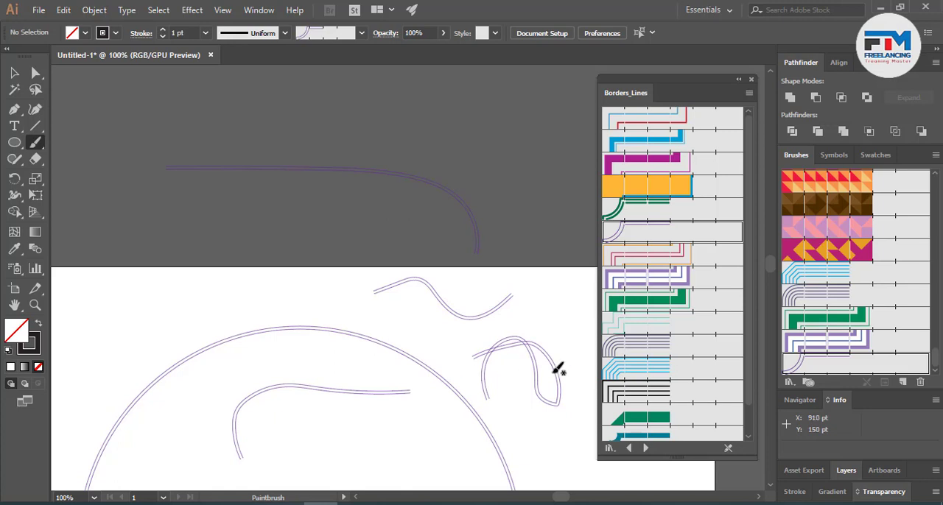
- Draw a rectangle about 251 pt wide and 96 pt high in the empty area below the circle
{"action": "scroll", "coordinate": [738, 393], "scroll_direction": "down", "scroll_amount": 1}
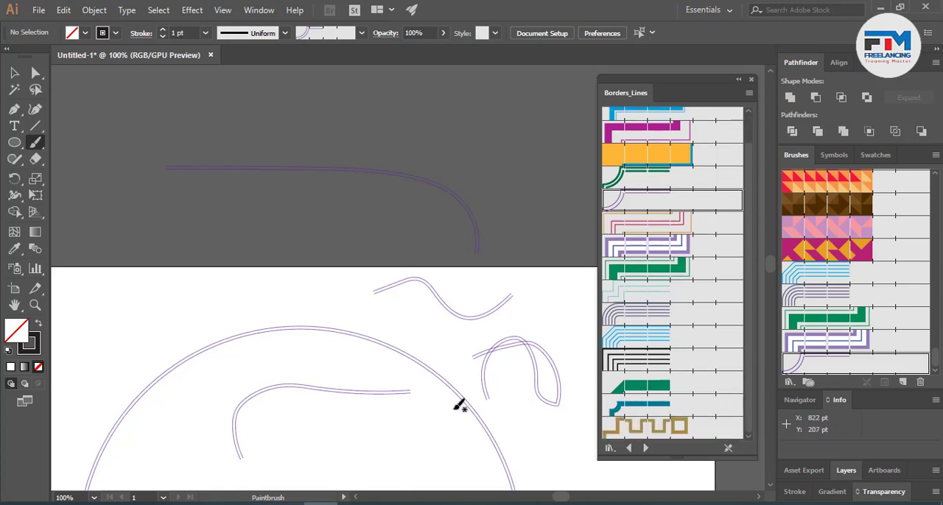
{"action": "scroll", "coordinate": [459, 405], "scroll_direction": "down", "scroll_amount": 10}
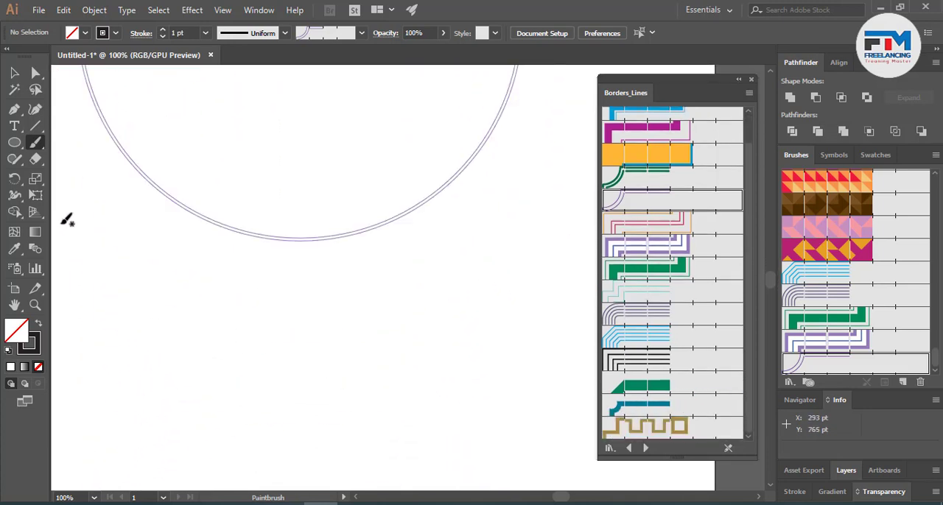
{"action": "left_click_drag", "start_coordinate": [14, 142], "coordinate": [67, 141]}
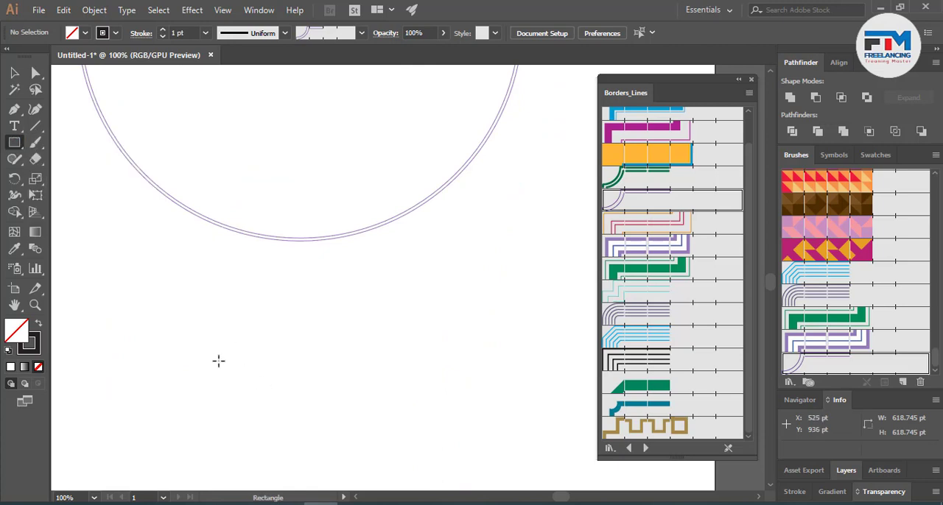
{"action": "left_click_drag", "start_coordinate": [201, 343], "coordinate": [376, 409]}
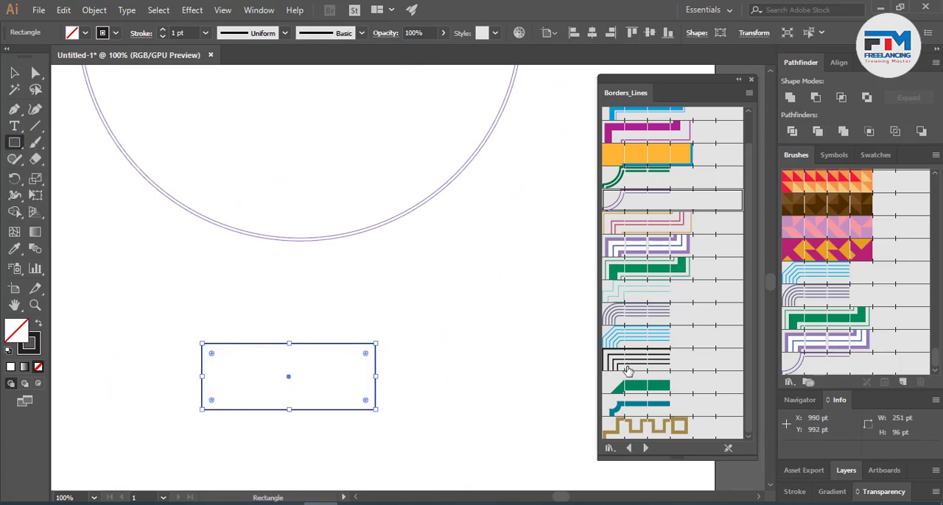
- Apply the teal notched-corner border from the Borders_Lines library to the rectangle, deselect it to view the frame, and select it again
{"action": "left_click", "coordinate": [631, 409]}
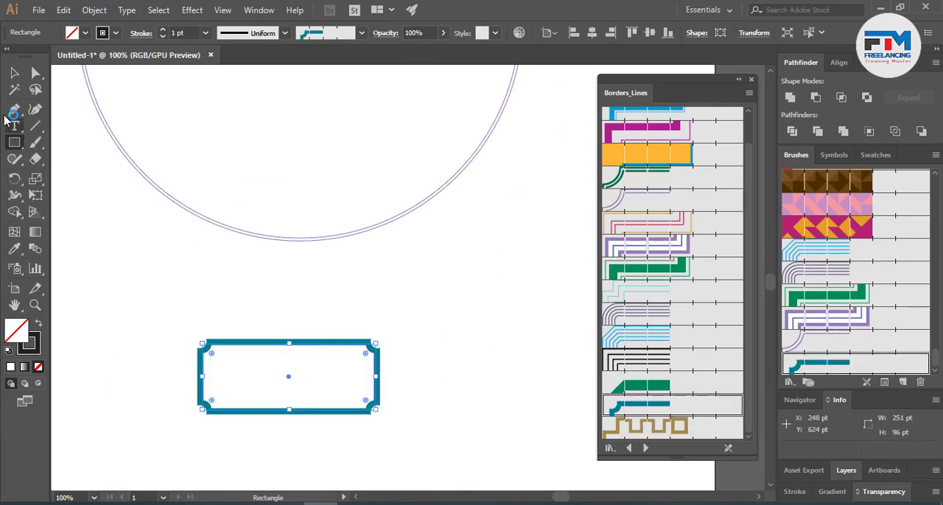
{"action": "left_click", "coordinate": [16, 73]}
{"action": "left_click", "coordinate": [187, 440]}
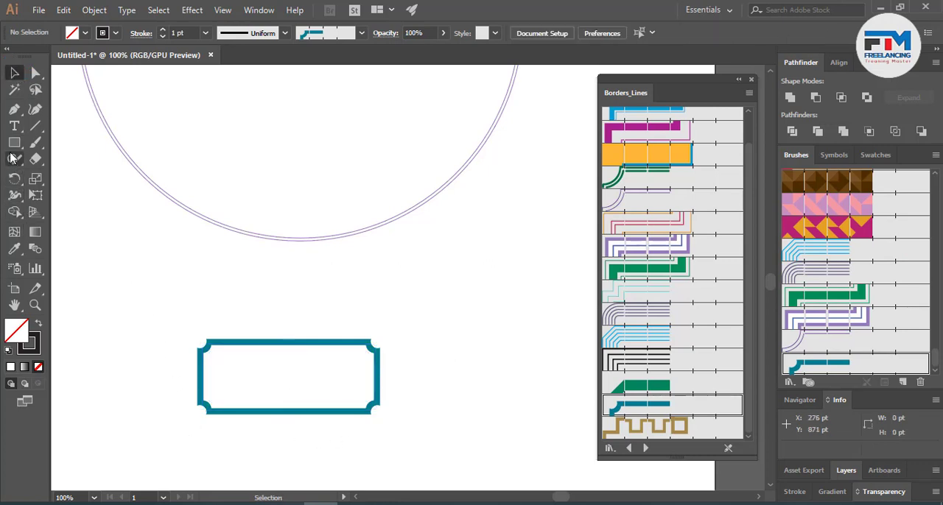
{"action": "left_click_drag", "start_coordinate": [182, 329], "coordinate": [295, 409]}
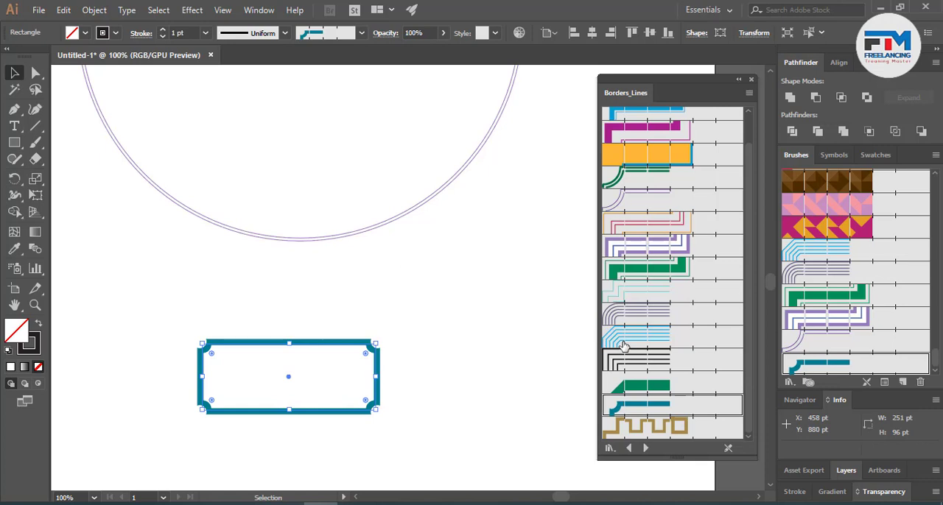
- Try the blue, grey, Multilines 1.4, green, pink, notched green and notched purple line borders on the rectangle, ending with the gold square-wave border
{"action": "left_click", "coordinate": [622, 345]}
{"action": "left_click", "coordinate": [627, 315]}
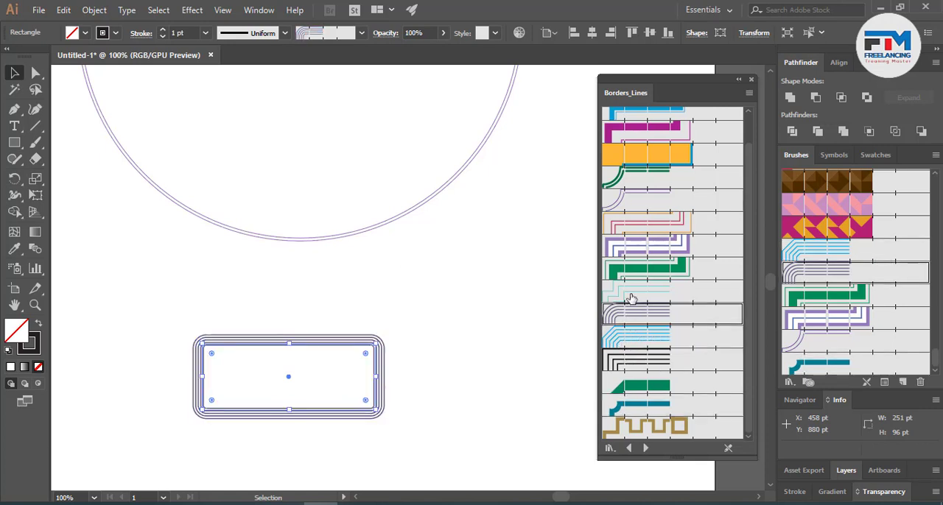
{"action": "left_click", "coordinate": [630, 298]}
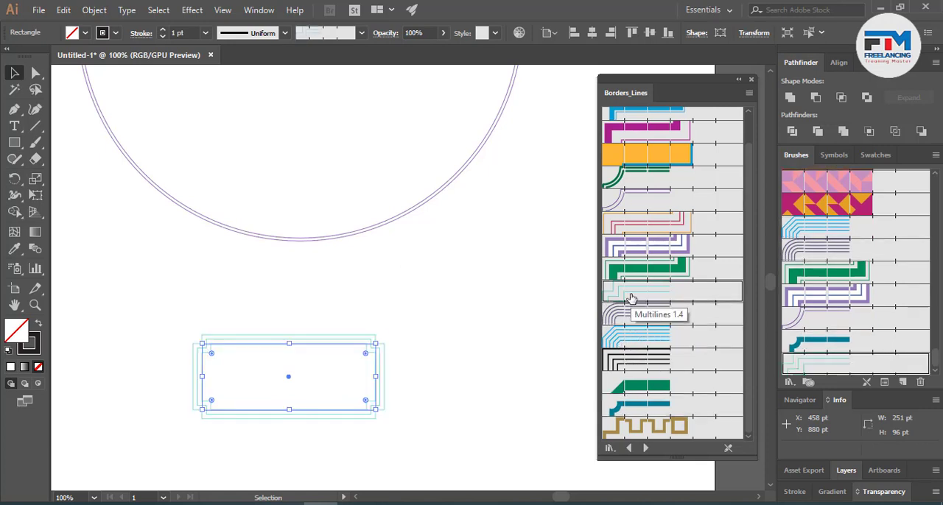
{"action": "left_click", "coordinate": [633, 279]}
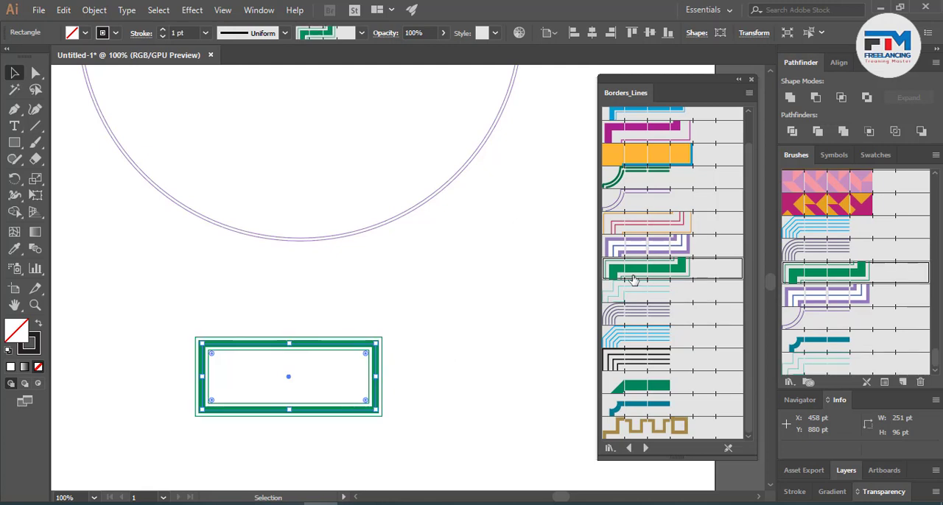
{"action": "left_click", "coordinate": [637, 227]}
{"action": "left_click", "coordinate": [638, 183]}
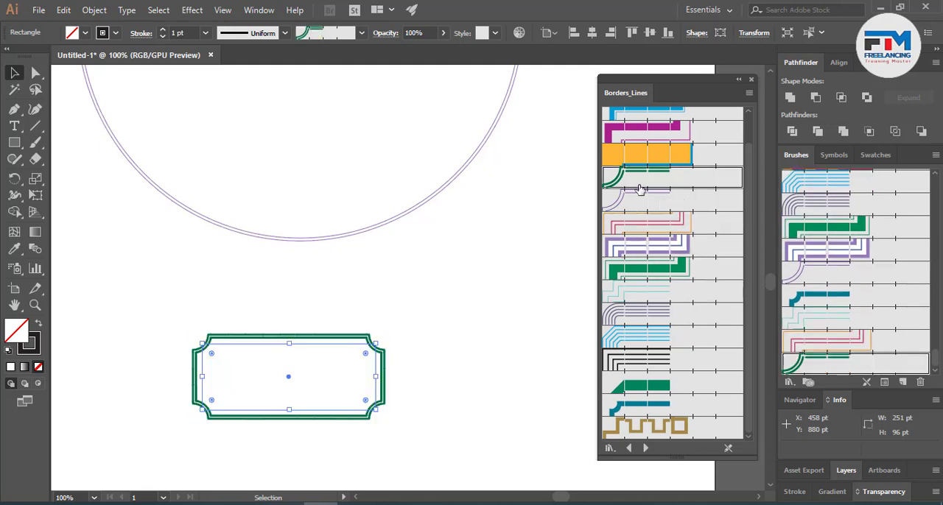
{"action": "left_click", "coordinate": [638, 208]}
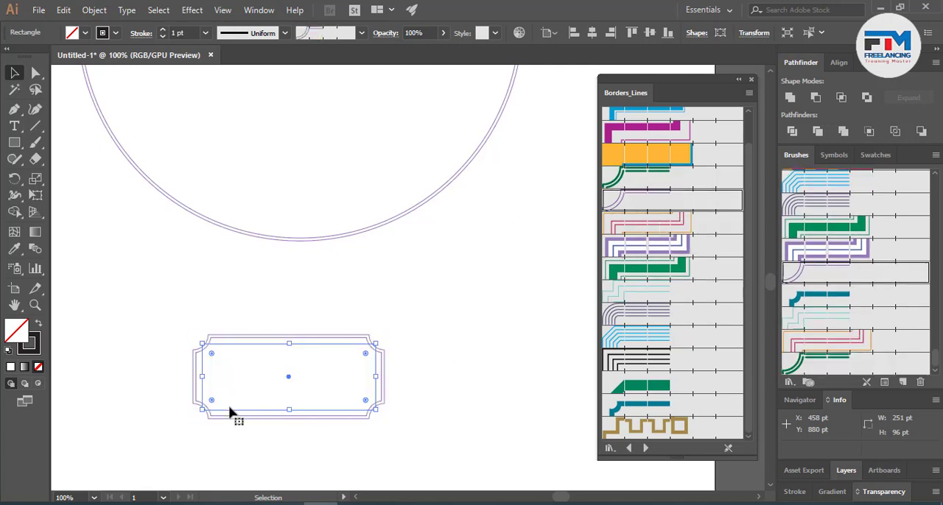
{"action": "left_click", "coordinate": [648, 427]}
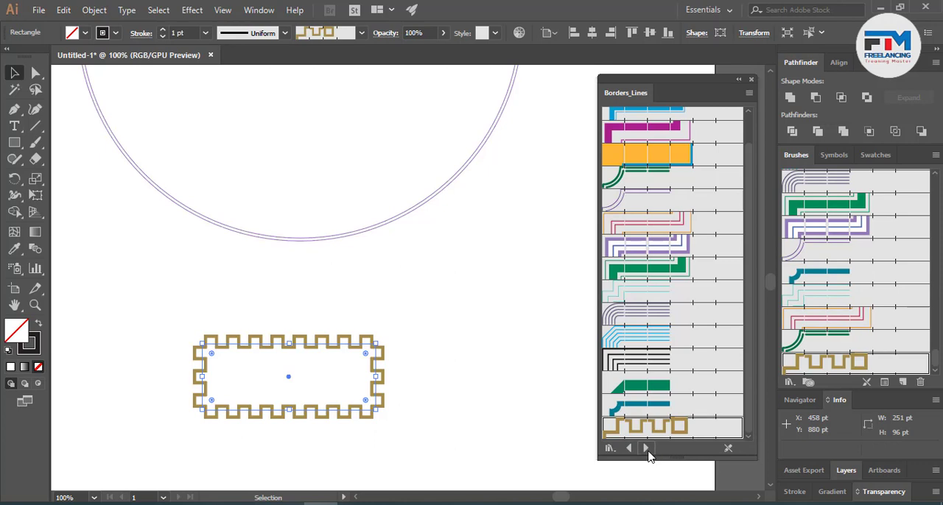
- Load the Borders_Novelty library and try its airplane, ant, arrow, teacup and heart borders on the rectangle, ending with the green grass border
{"action": "left_click", "coordinate": [647, 448]}
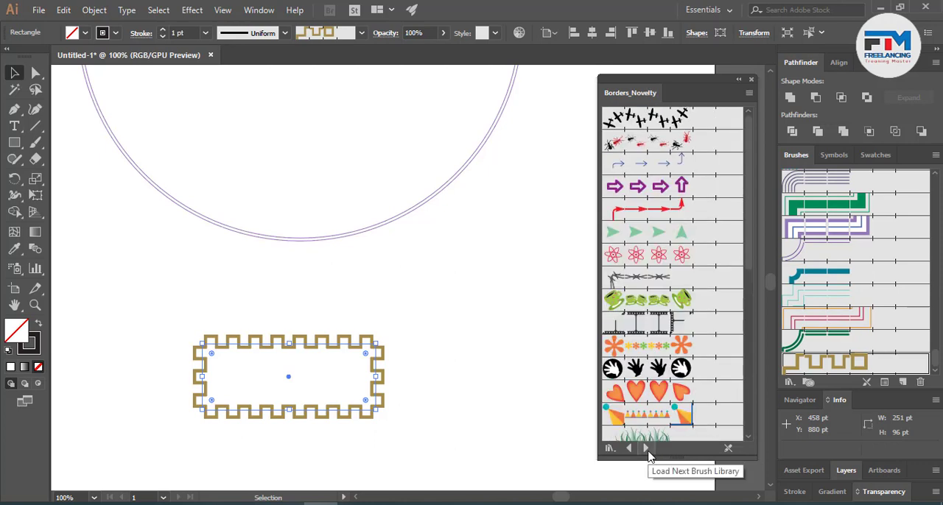
{"action": "left_click", "coordinate": [658, 126]}
{"action": "left_click", "coordinate": [653, 143]}
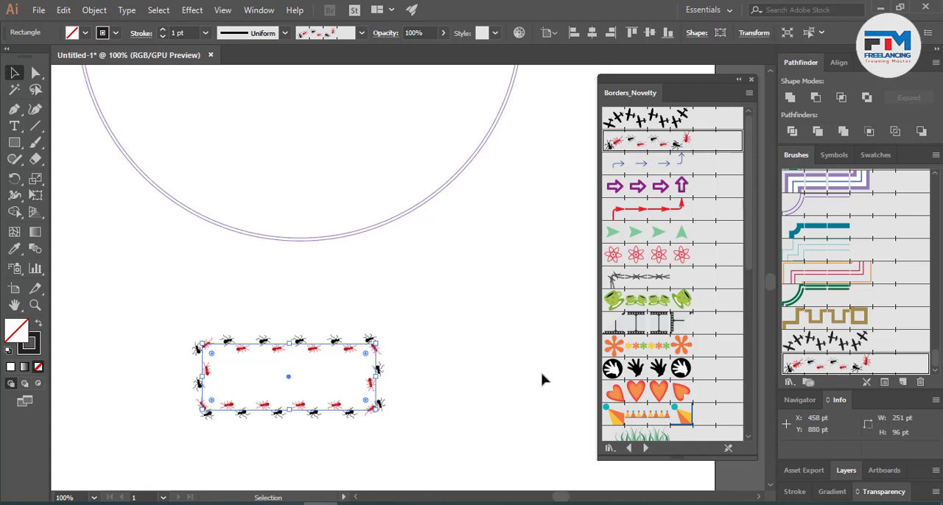
{"action": "left_click", "coordinate": [644, 173]}
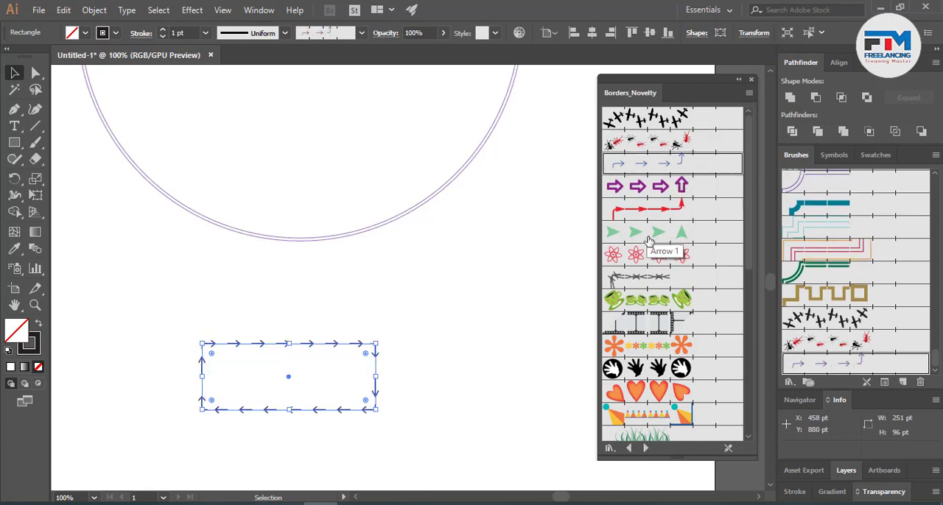
{"action": "left_click", "coordinate": [663, 214]}
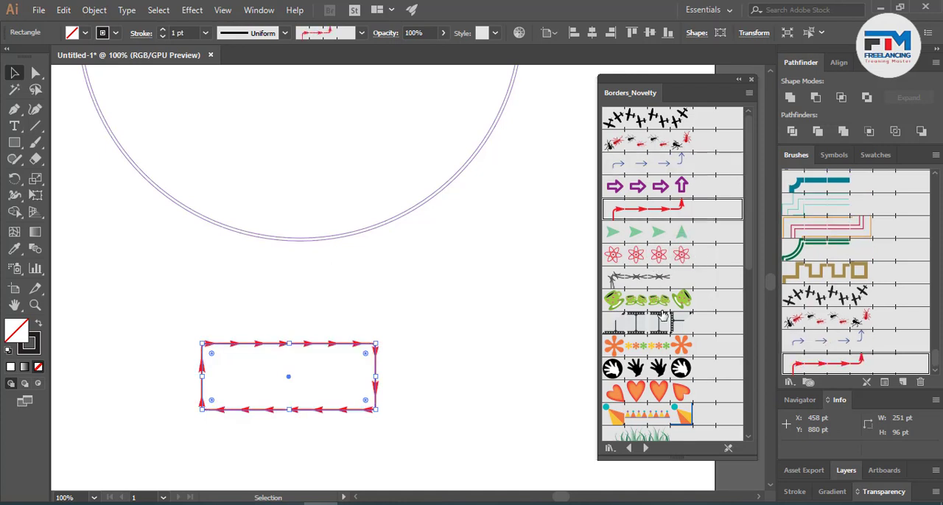
{"action": "left_click", "coordinate": [660, 309]}
{"action": "left_click", "coordinate": [655, 390]}
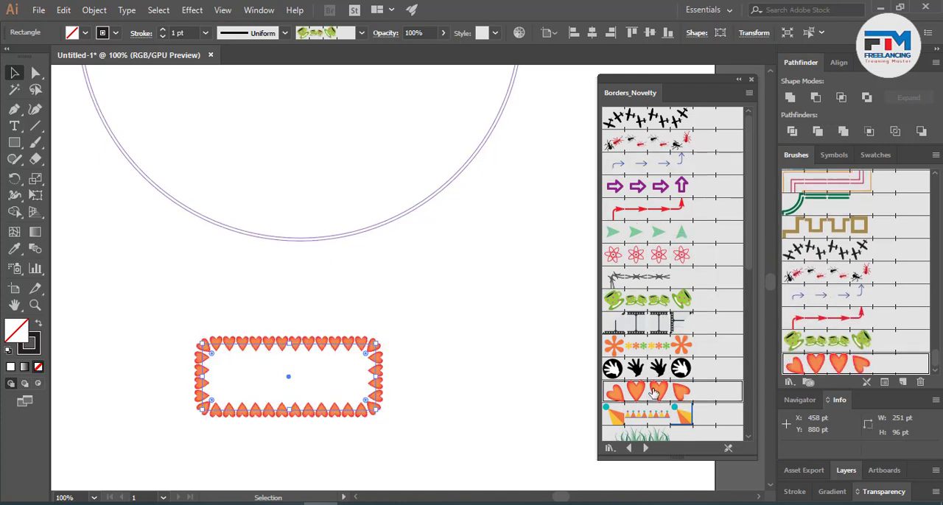
{"action": "scroll", "coordinate": [657, 390], "scroll_direction": "down", "scroll_amount": 5}
{"action": "left_click", "coordinate": [648, 239]}
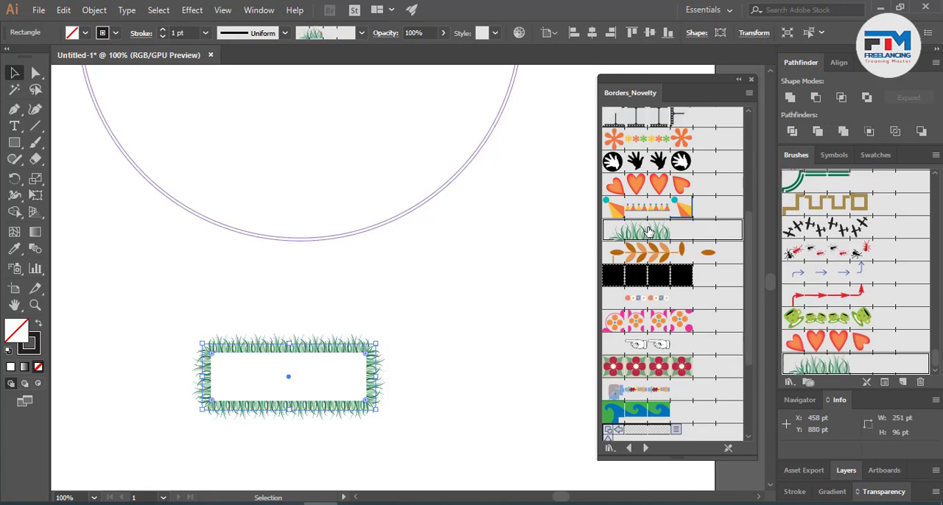
- Draw a nearly horizontal line about 418 pt long between the circle and the rectangle and apply the grass border to it
{"action": "left_click", "coordinate": [36, 126]}
{"action": "left_click_drag", "start_coordinate": [157, 290], "coordinate": [446, 292]}
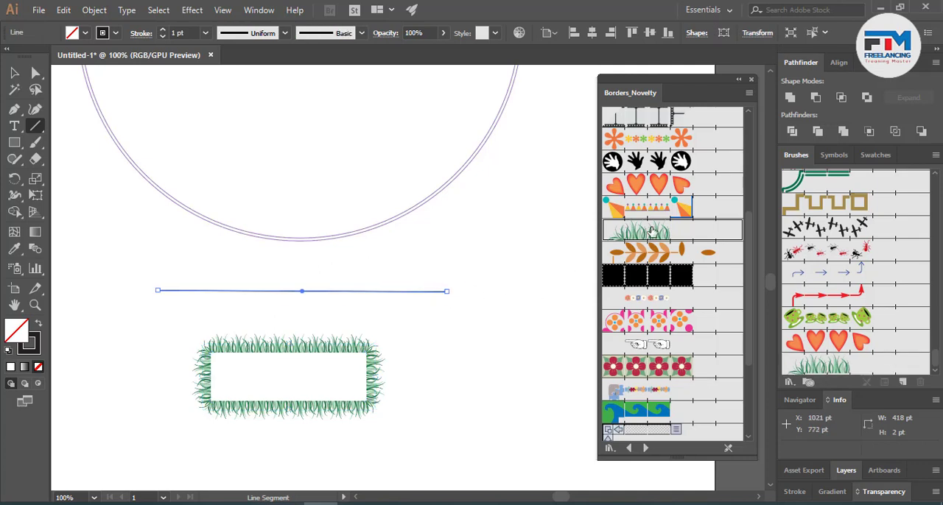
{"action": "left_click", "coordinate": [652, 231]}
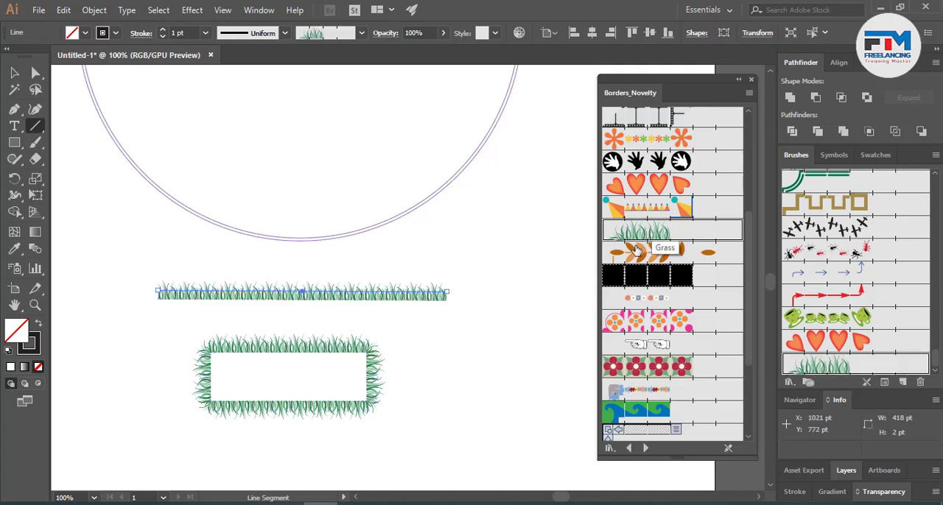
- Set the grass line's stroke weight to 4 pt
{"action": "left_click", "coordinate": [164, 30]}
{"action": "left_click", "coordinate": [164, 30]}
{"action": "left_click", "coordinate": [165, 30]}
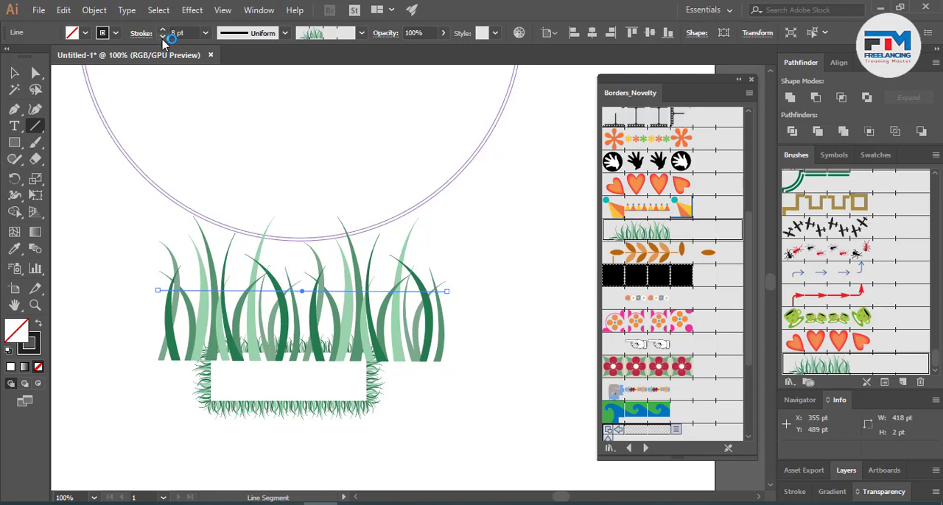
{"action": "left_click", "coordinate": [163, 36]}
{"action": "left_click", "coordinate": [163, 37]}
{"action": "left_click", "coordinate": [163, 36]}
{"action": "left_click", "coordinate": [162, 36]}
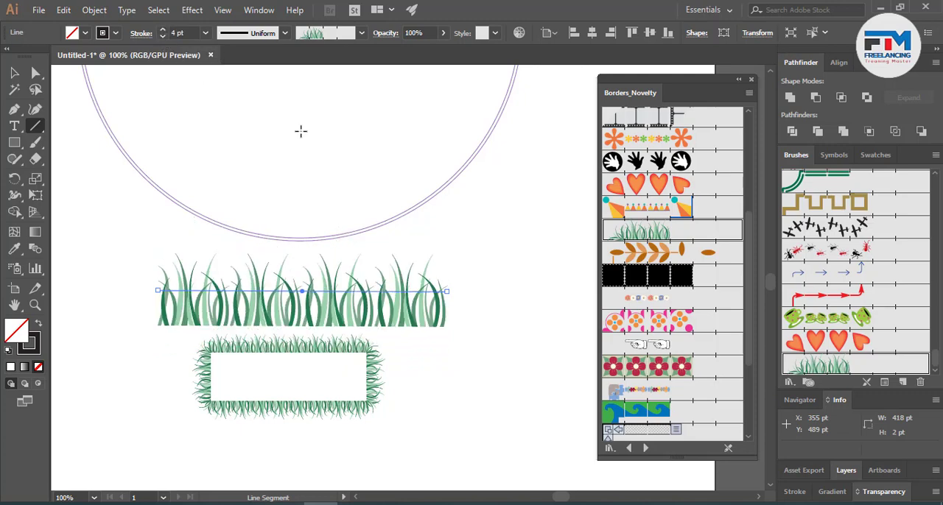
- Try the Laurel, pink-and-orange flower and red flower borders on the line, ending with Laurel again
{"action": "left_click", "coordinate": [656, 262]}
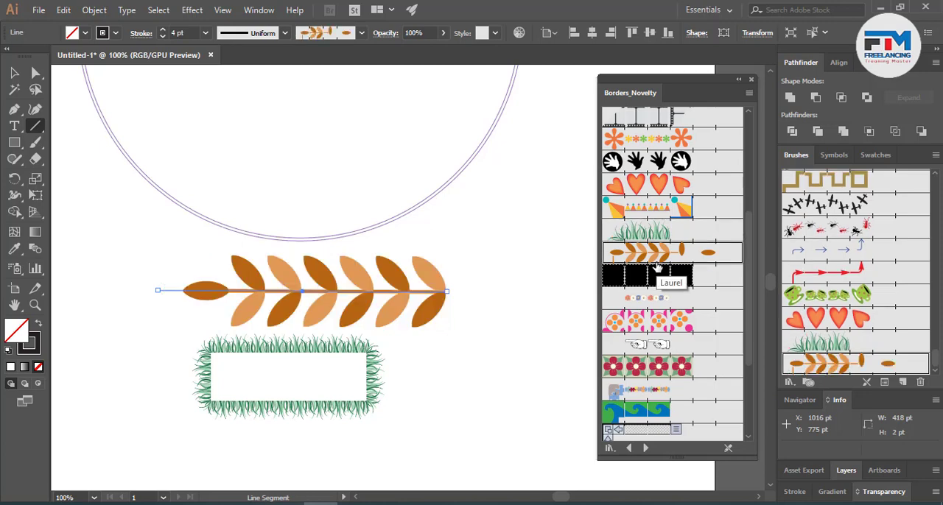
{"action": "left_click", "coordinate": [648, 324]}
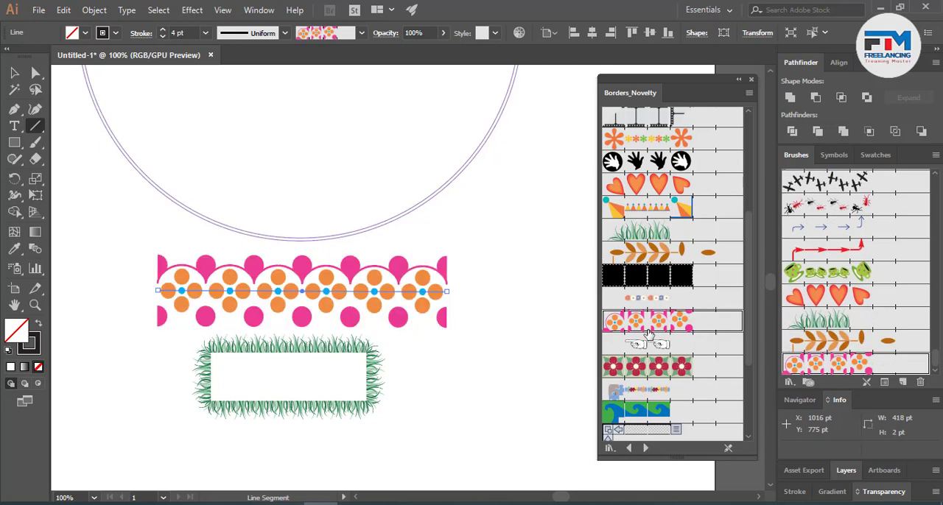
{"action": "left_click", "coordinate": [637, 375]}
{"action": "scroll", "coordinate": [636, 377], "scroll_direction": "down", "scroll_amount": 5}
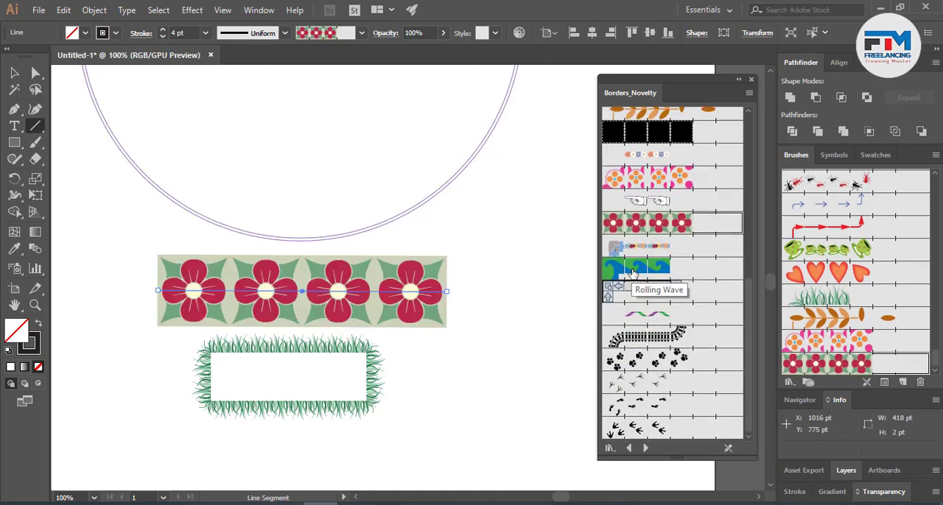
{"action": "left_click", "coordinate": [645, 116]}
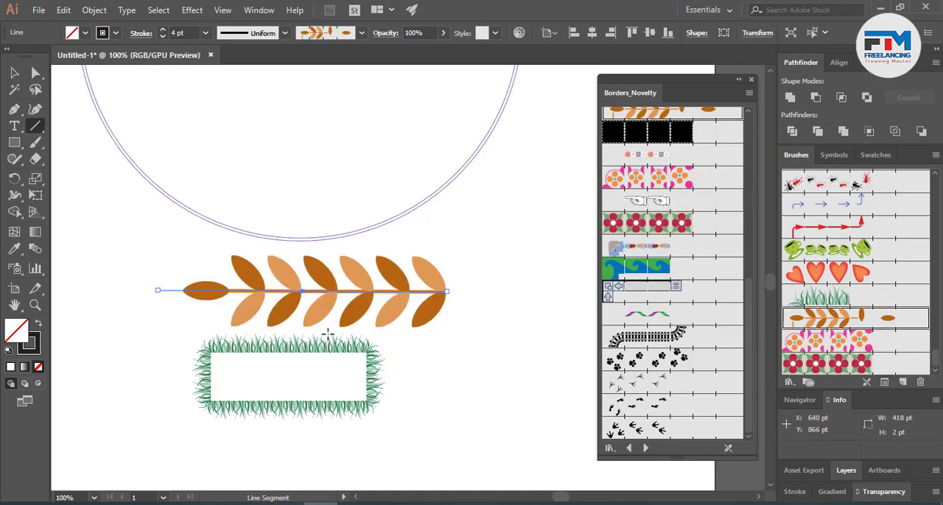
- Select the circle, try the Laurel border on it, and replace it with the Rolling Wave border
{"action": "scroll", "coordinate": [331, 334], "scroll_direction": "up", "scroll_amount": 3}
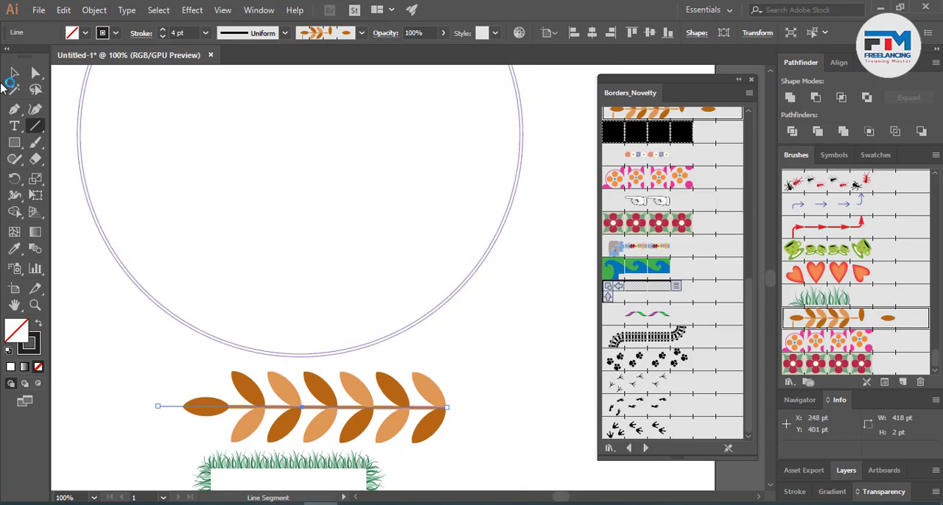
{"action": "left_click", "coordinate": [14, 73]}
{"action": "mouse_move", "coordinate": [307, 236]}
{"action": "left_mouse_down"}
{"action": "mouse_move", "coordinate": [493, 365]}
{"action": "mouse_move", "coordinate": [491, 332]}
{"action": "left_mouse_up"}
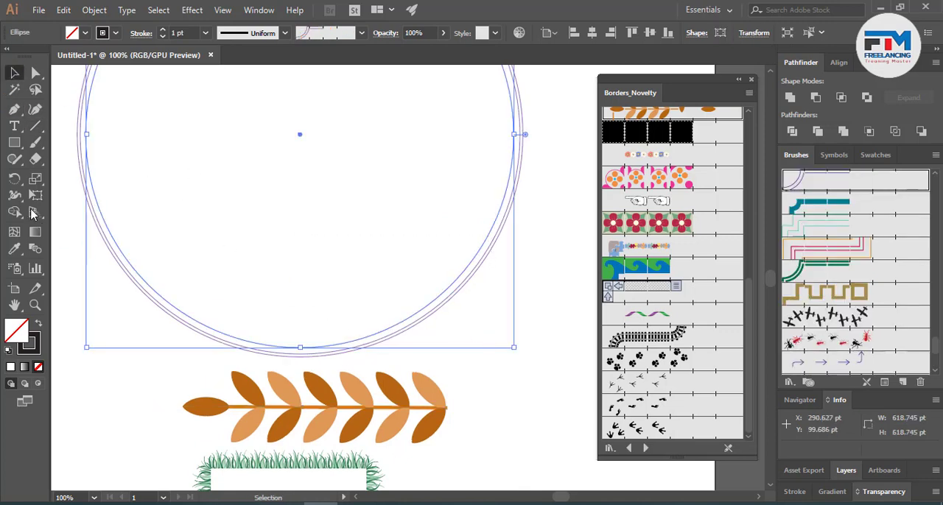
{"action": "left_click", "coordinate": [649, 115]}
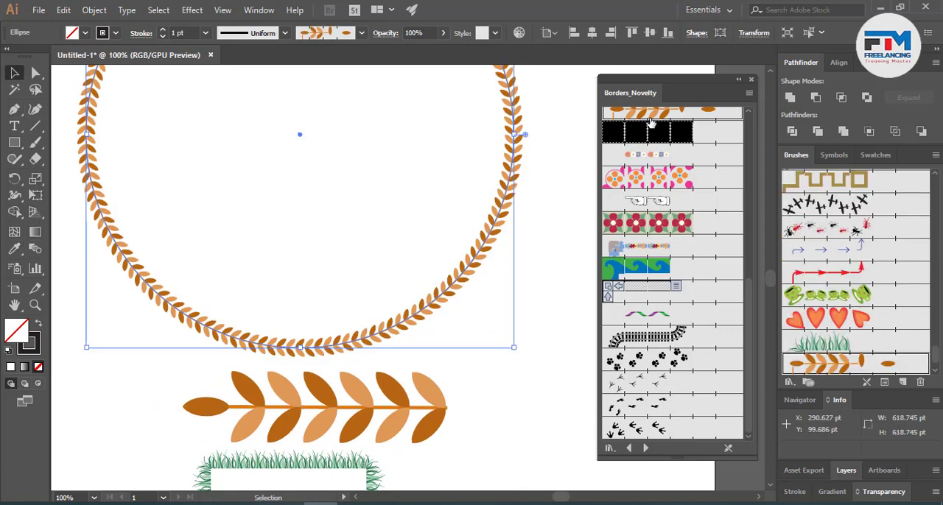
{"action": "scroll", "coordinate": [549, 274], "scroll_direction": "up", "scroll_amount": 4}
{"action": "scroll", "coordinate": [548, 274], "scroll_direction": "down", "scroll_amount": 4}
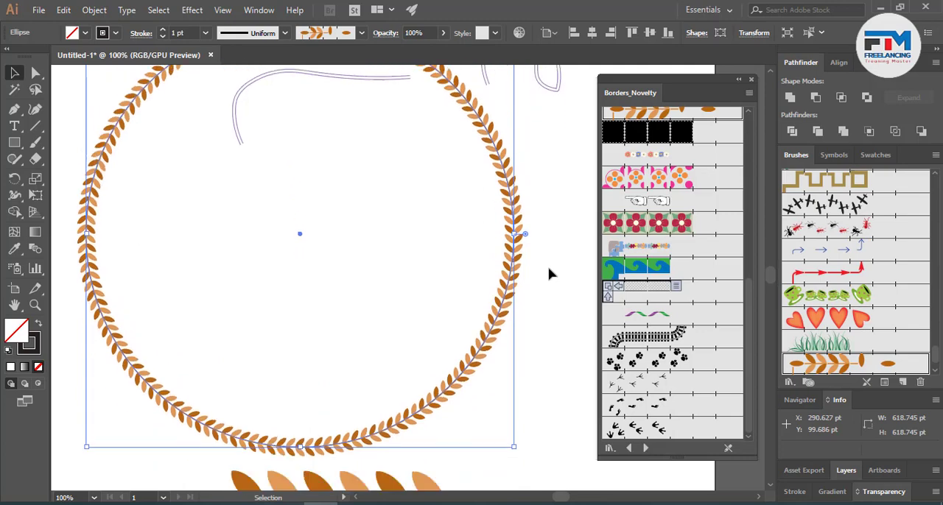
{"action": "scroll", "coordinate": [548, 273], "scroll_direction": "down", "scroll_amount": 5}
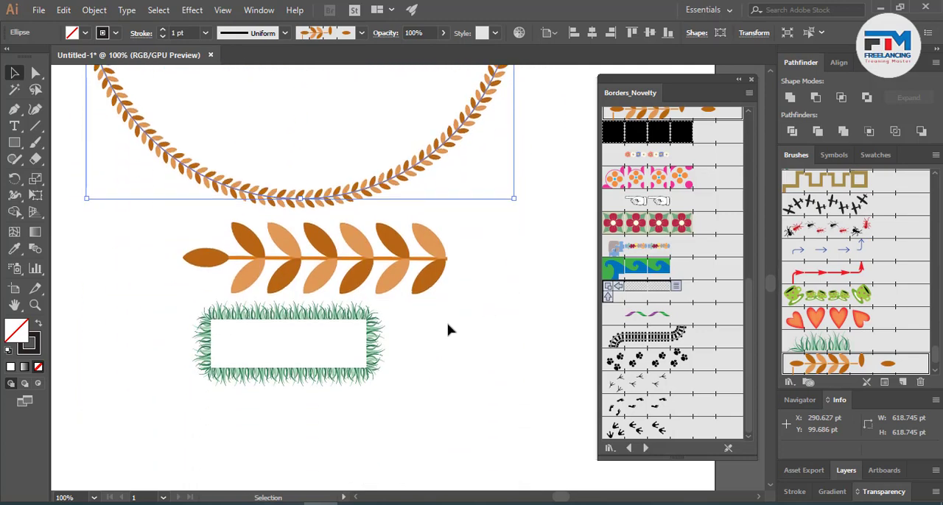
{"action": "scroll", "coordinate": [398, 366], "scroll_direction": "up", "scroll_amount": 1}
{"action": "left_click", "coordinate": [631, 274]}
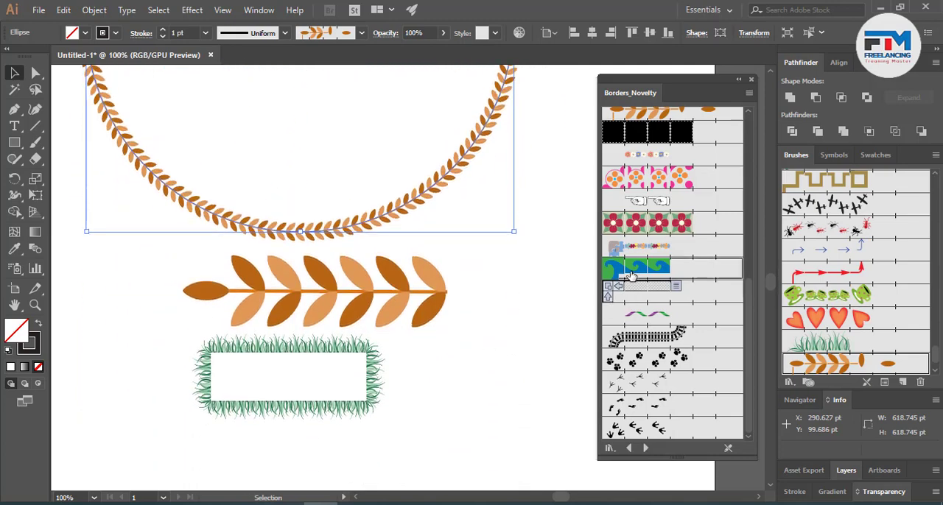
- Apply the railway-track border to the line and the paw-print border to the rectangle
{"action": "left_click", "coordinate": [447, 291]}
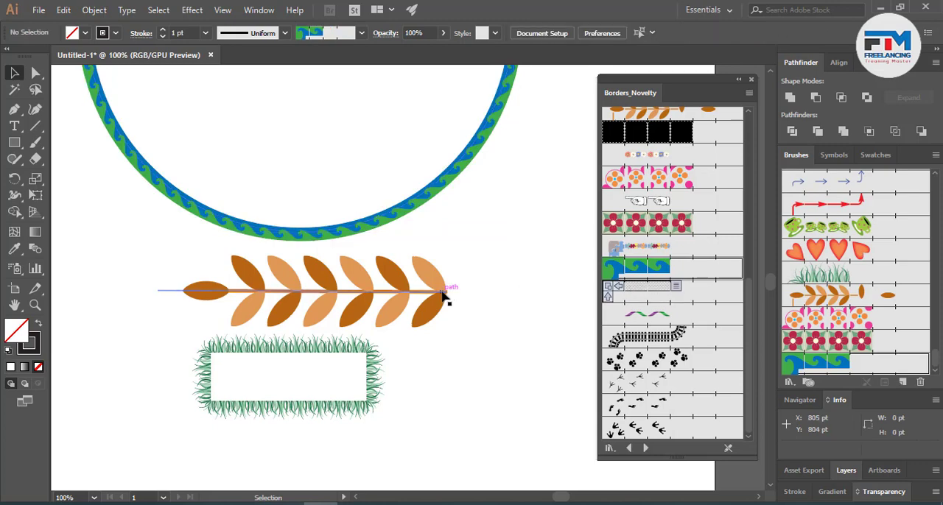
{"action": "left_click", "coordinate": [642, 337]}
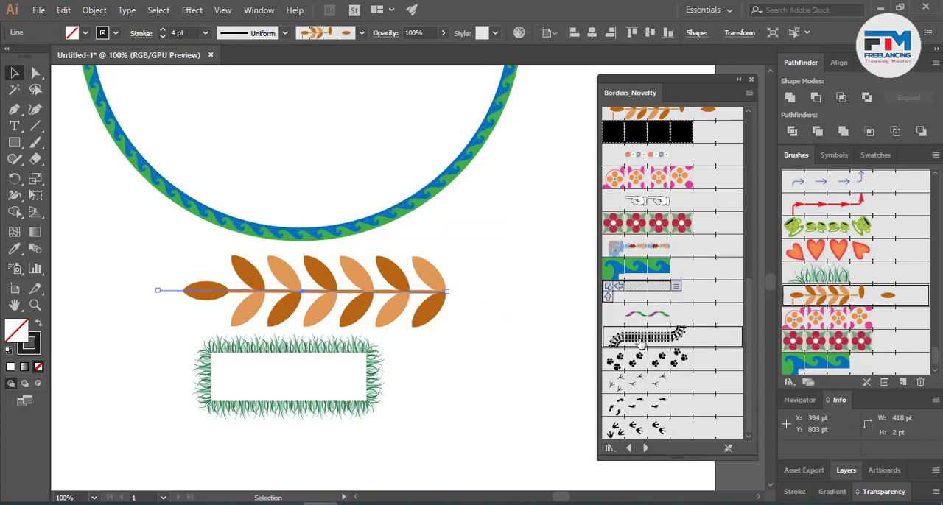
{"action": "left_click", "coordinate": [364, 391]}
{"action": "left_click", "coordinate": [374, 386]}
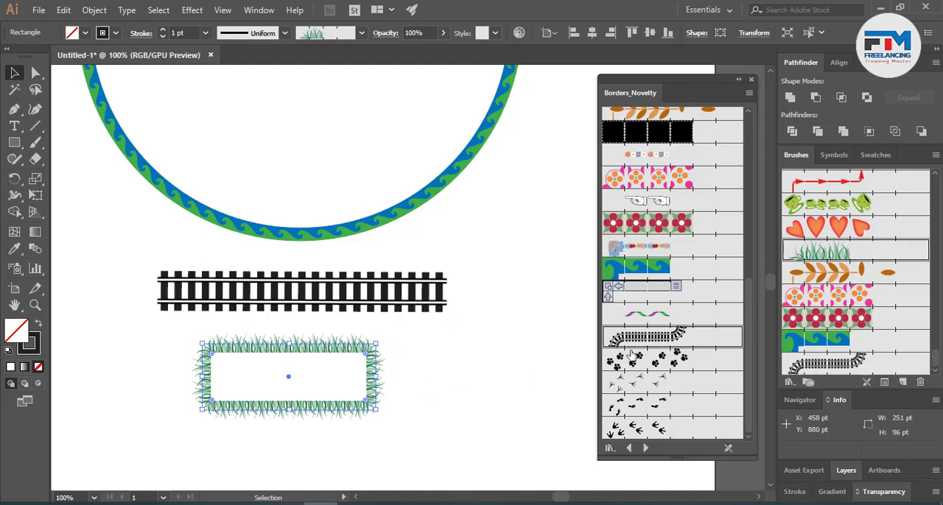
{"action": "left_click", "coordinate": [633, 357]}
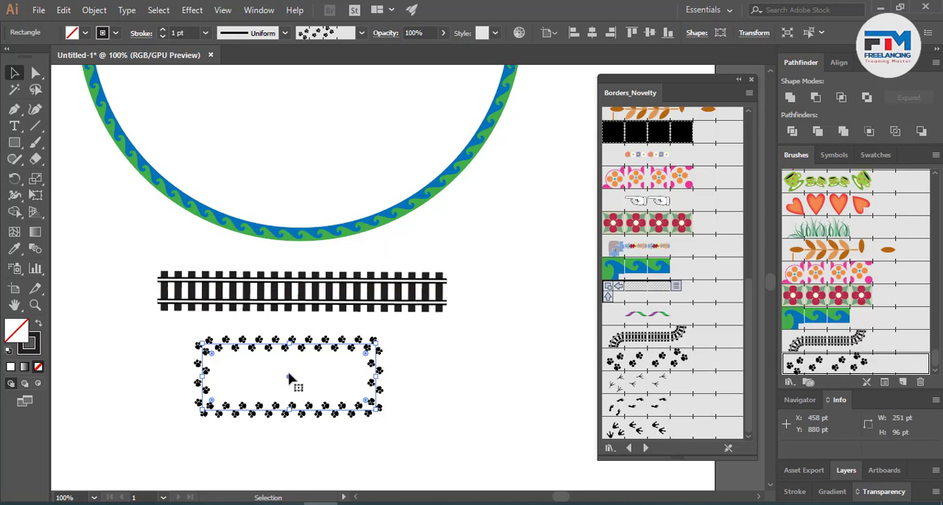
- Move the rectangle about 72 pt right and 14 pt down and give it the railway-track border
{"action": "mouse_move", "coordinate": [288, 379]}
{"action": "left_mouse_down"}
{"action": "mouse_move", "coordinate": [364, 343]}
{"action": "mouse_move", "coordinate": [341, 337]}
{"action": "mouse_move", "coordinate": [344, 388]}
{"action": "left_mouse_up"}
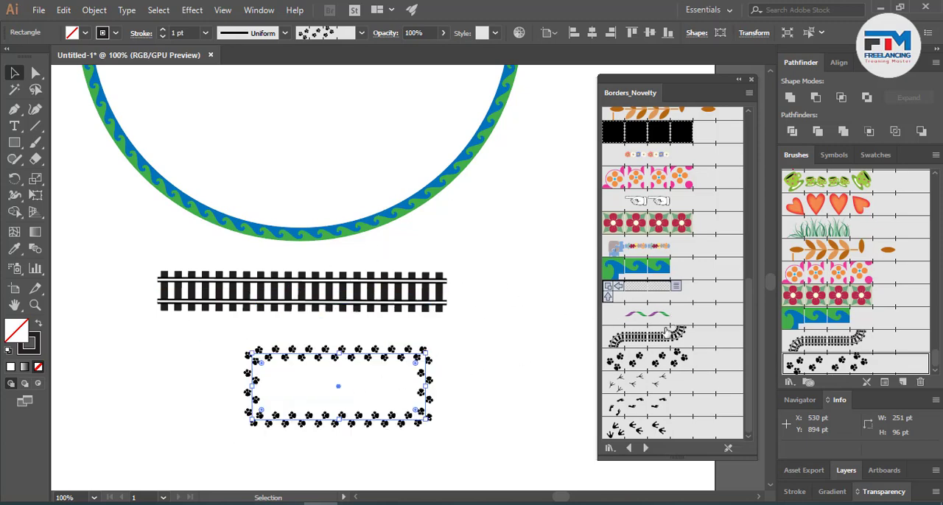
{"action": "left_click", "coordinate": [651, 340]}
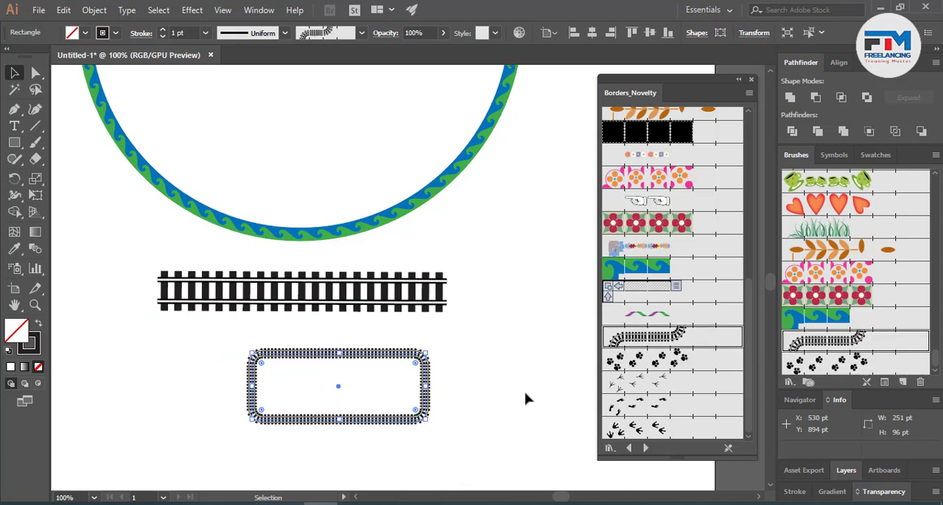
- Set the railway-track rectangle's stroke weight to 2 pt and deselect it to view the finished track
{"action": "left_click", "coordinate": [163, 30]}
{"action": "left_click", "coordinate": [162, 29]}
{"action": "left_click", "coordinate": [163, 30]}
{"action": "left_click", "coordinate": [163, 29]}
{"action": "left_click", "coordinate": [163, 37]}
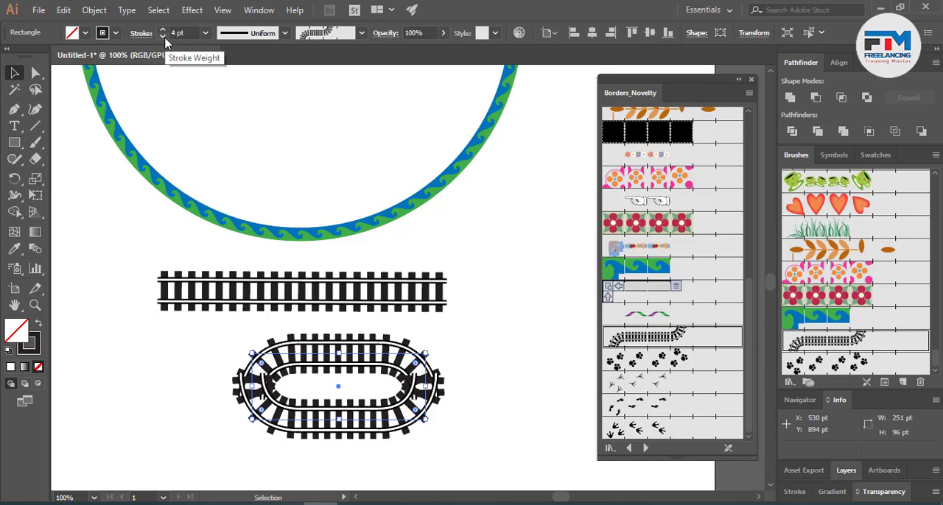
{"action": "left_click", "coordinate": [163, 37]}
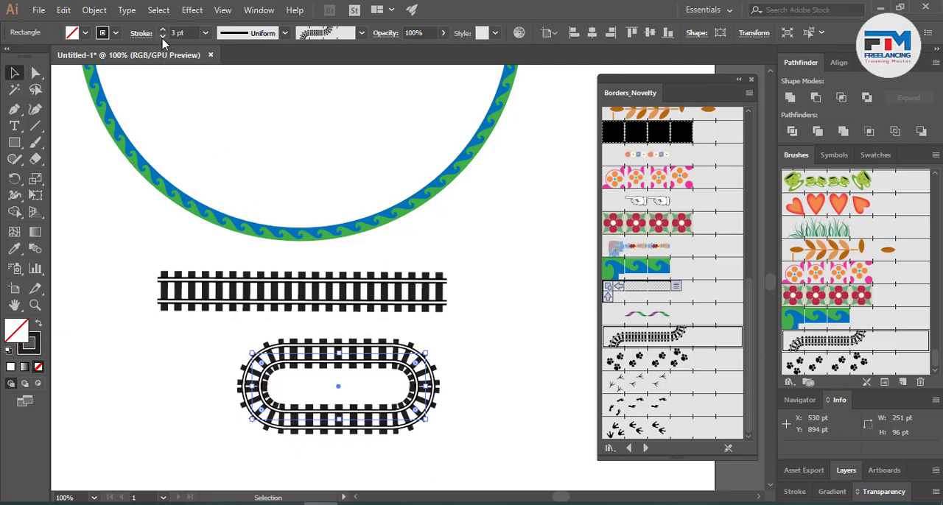
{"action": "left_click", "coordinate": [163, 37]}
{"action": "left_click", "coordinate": [467, 358]}
{"action": "scroll", "coordinate": [486, 405], "scroll_direction": "down", "scroll_amount": 3}
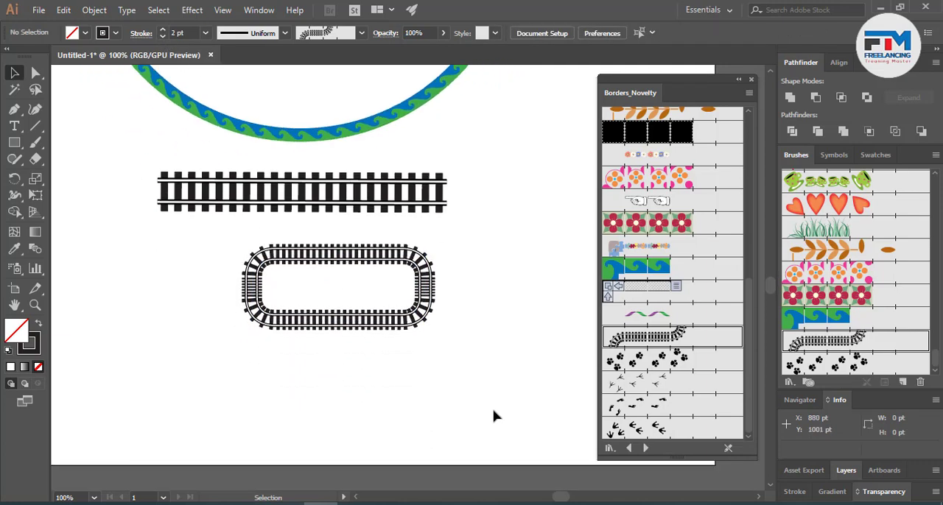
- Load the Borders_Primitive brush library and try the Cuneiform, reddish scratch-line and jagged teal borders on the railway-track rectangle
{"action": "scroll", "coordinate": [429, 423], "scroll_direction": "up", "scroll_amount": 3}
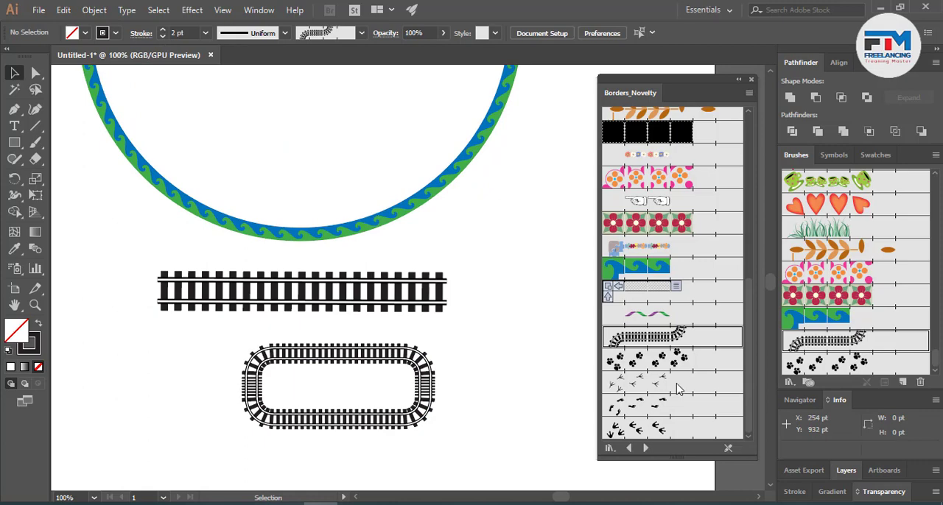
{"action": "left_click", "coordinate": [645, 448]}
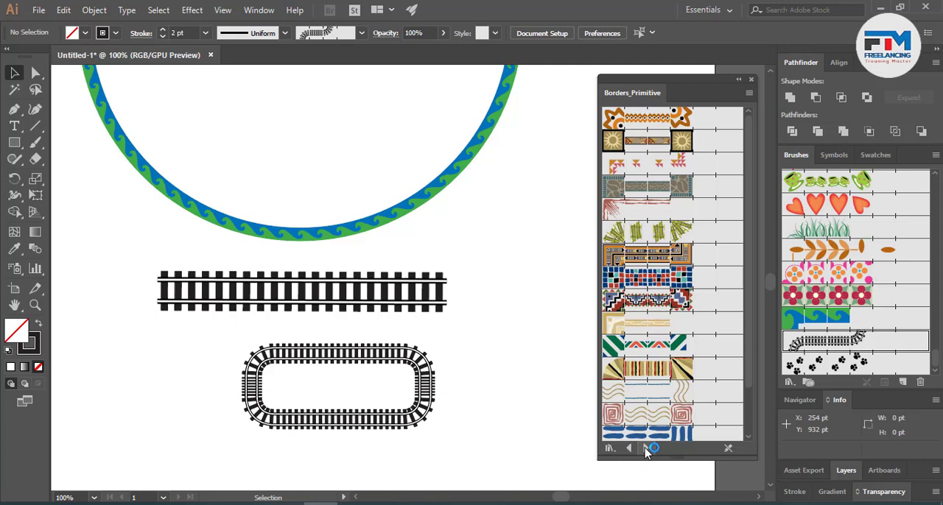
{"action": "left_click", "coordinate": [637, 231]}
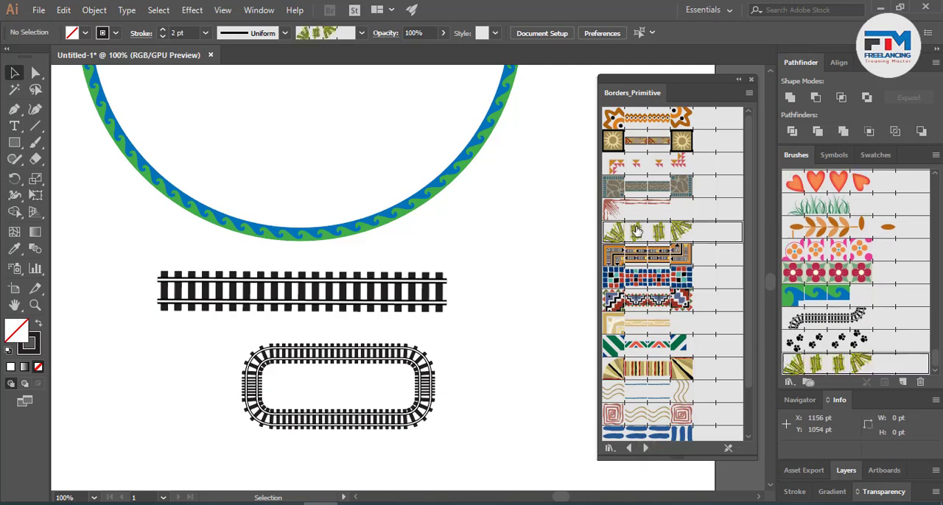
{"action": "left_click", "coordinate": [412, 424]}
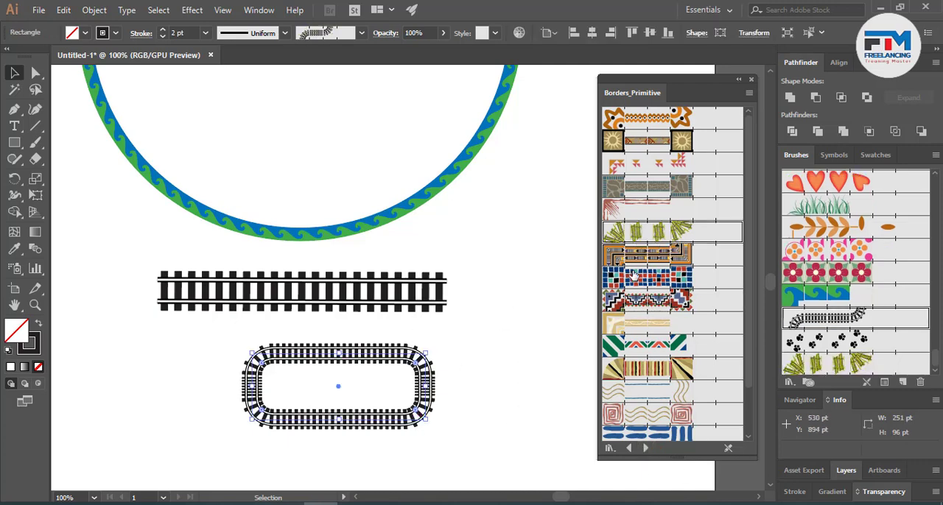
{"action": "left_click", "coordinate": [648, 257]}
{"action": "left_click", "coordinate": [656, 231]}
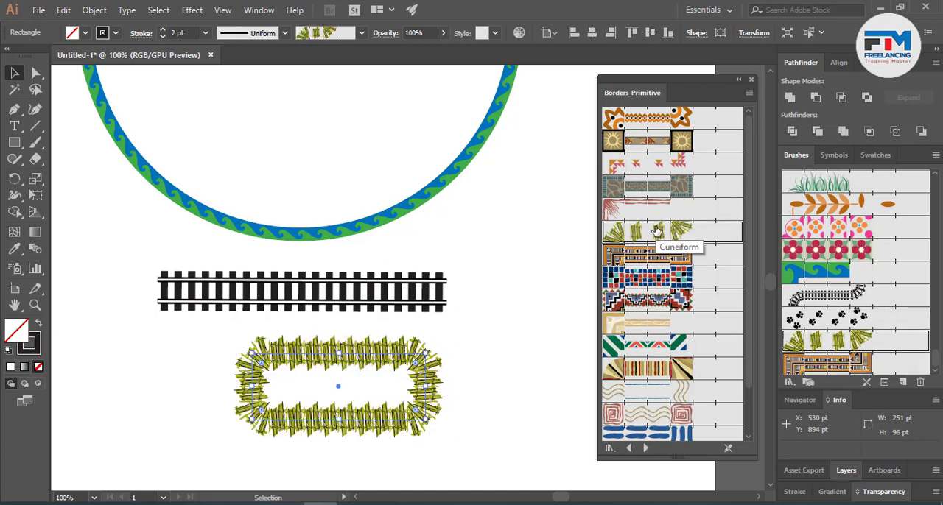
{"action": "left_click", "coordinate": [658, 209]}
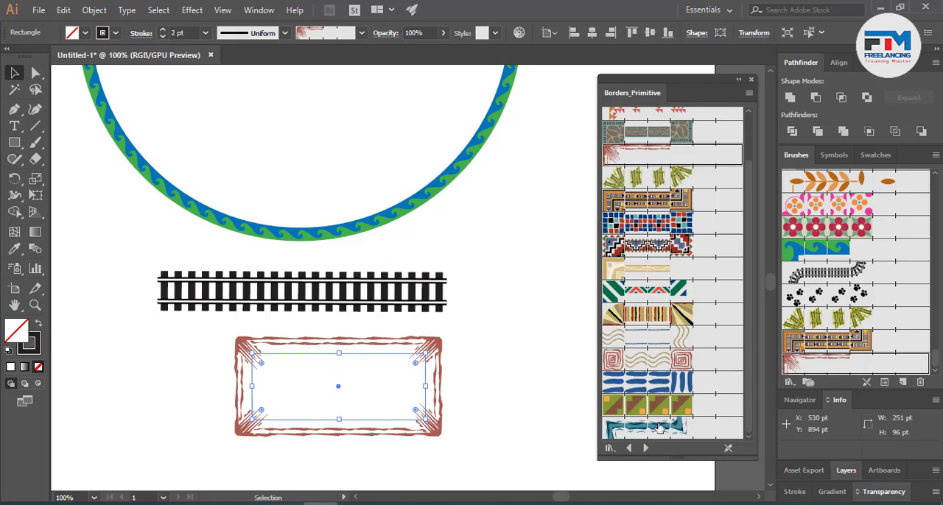
{"action": "left_click", "coordinate": [658, 429]}
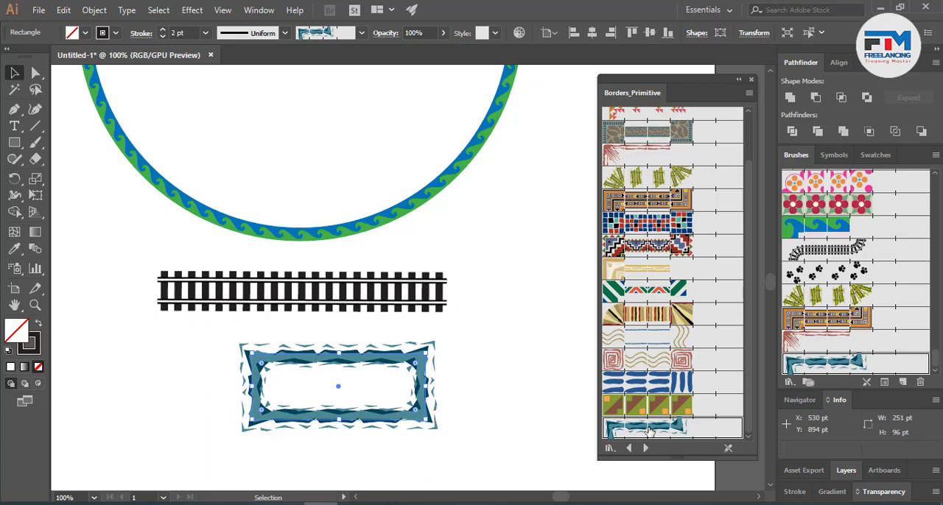
- Load the Bristle Brush Library and try its first seven brushes on the rectangle, from the 4.50 brush to the 6.00 fan brush
{"action": "left_click", "coordinate": [645, 447]}
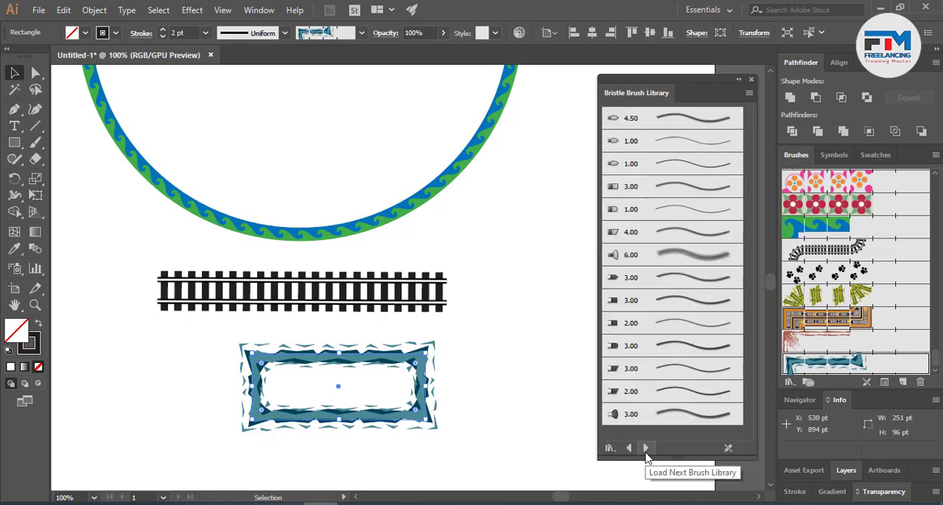
{"action": "left_click", "coordinate": [676, 127]}
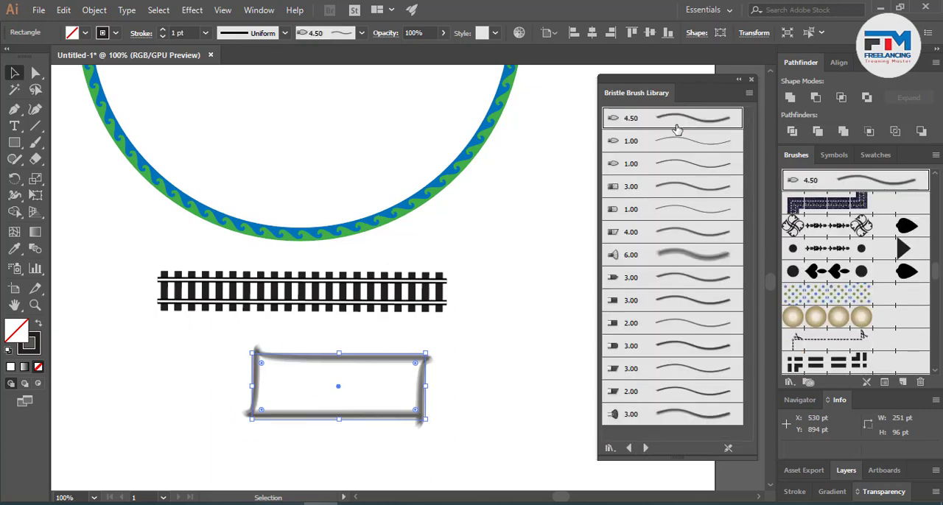
{"action": "left_click", "coordinate": [674, 142]}
{"action": "left_click", "coordinate": [670, 165]}
{"action": "left_click", "coordinate": [670, 188]}
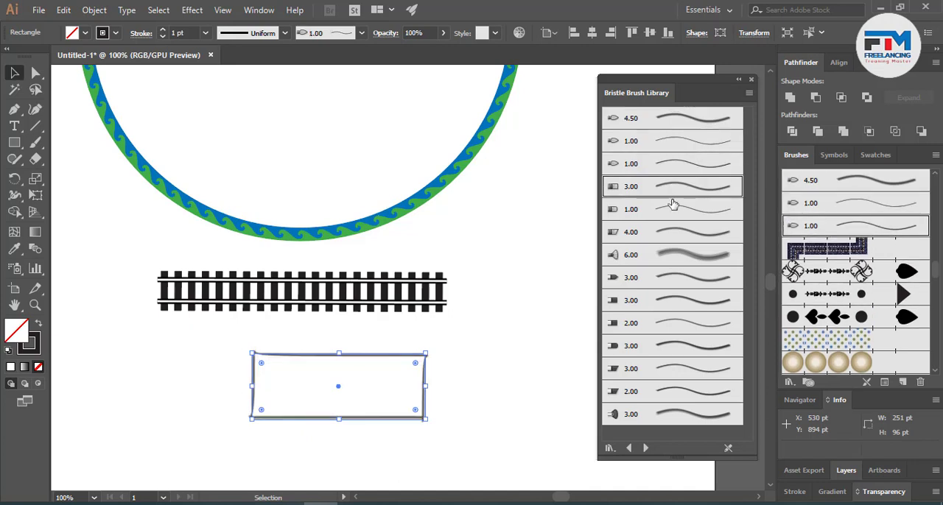
{"action": "left_click", "coordinate": [673, 210]}
{"action": "left_click", "coordinate": [678, 232]}
{"action": "left_click", "coordinate": [681, 255]}
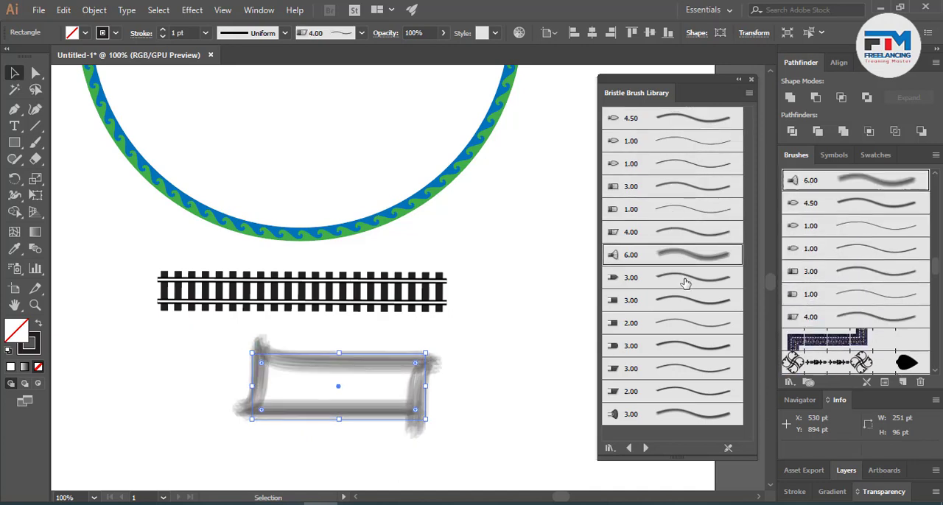
- Try the 3.00 and 2.00 bristle brushes below the 6.00 one on the rectangle, ending with the last 3.00 brush
{"action": "left_click", "coordinate": [685, 281]}
{"action": "left_click", "coordinate": [686, 302]}
{"action": "left_click", "coordinate": [693, 346]}
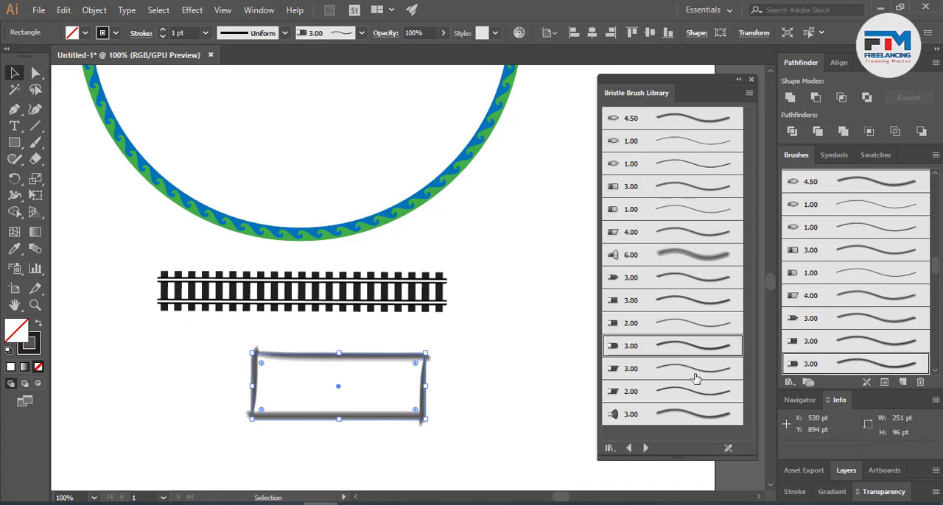
{"action": "left_click", "coordinate": [695, 377]}
{"action": "left_click", "coordinate": [696, 390]}
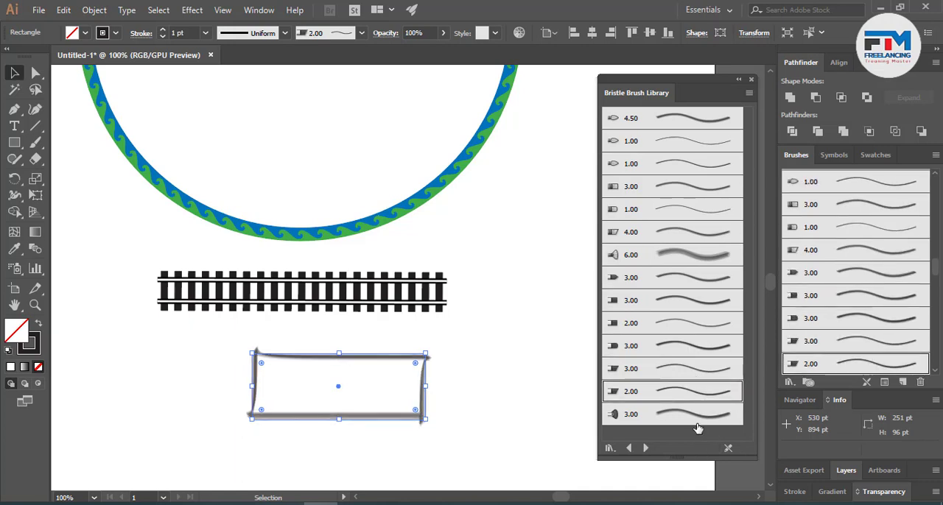
{"action": "left_click", "coordinate": [696, 416]}
- Load the Decorative_Banners and Seals library and apply Banner 2 to both the rectangle and the railway-track line
{"action": "left_click", "coordinate": [645, 448]}
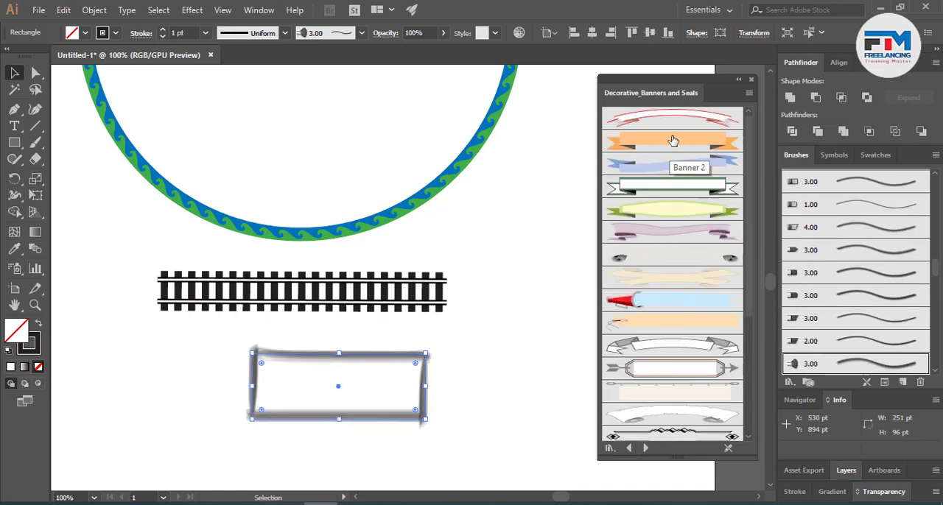
{"action": "left_click", "coordinate": [672, 140]}
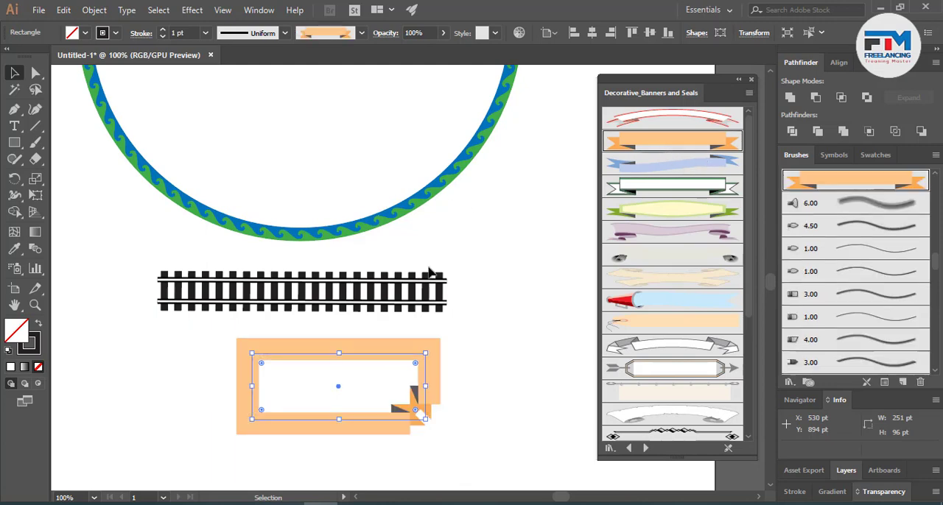
{"action": "left_click", "coordinate": [377, 305]}
{"action": "left_click", "coordinate": [672, 136]}
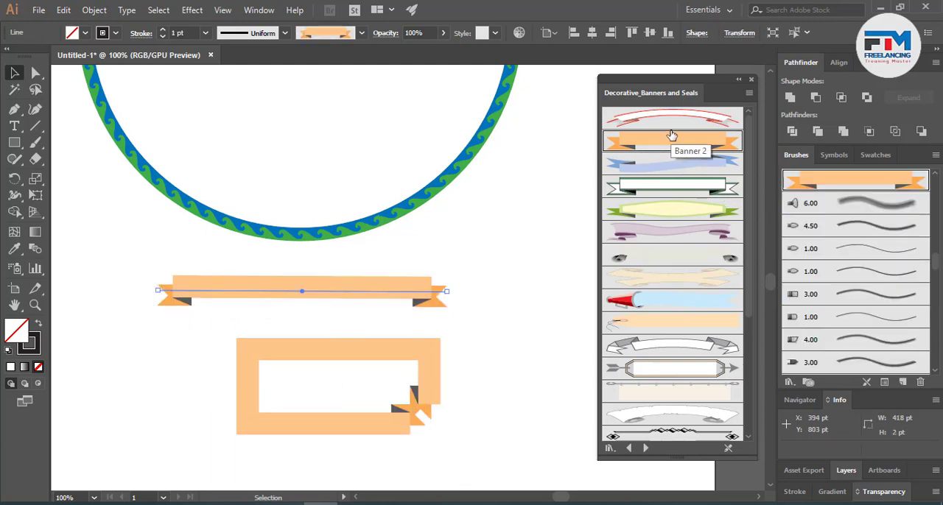
- Try other banner brushes on the line, including the wavy blue ribbon, yellow-green banner, Banner 6, orange tag and white curved scroll
{"action": "left_click", "coordinate": [670, 169]}
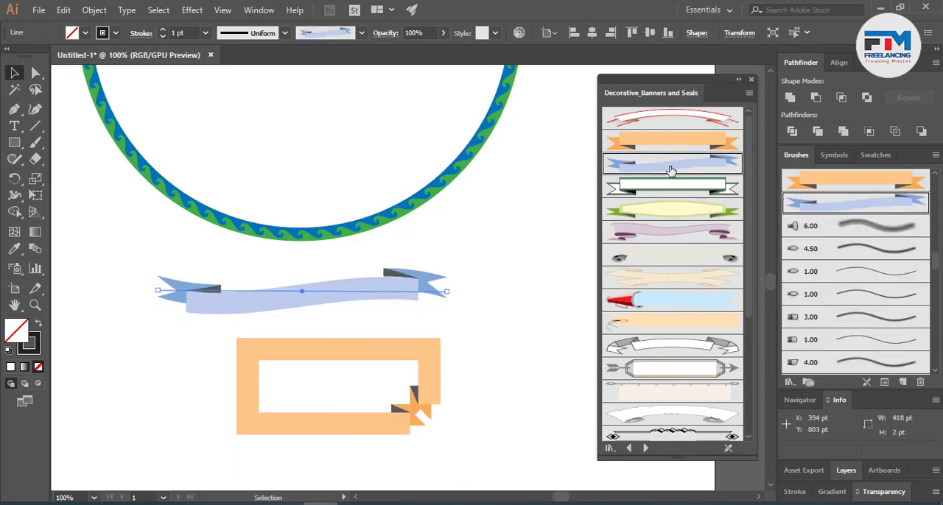
{"action": "left_click", "coordinate": [672, 209]}
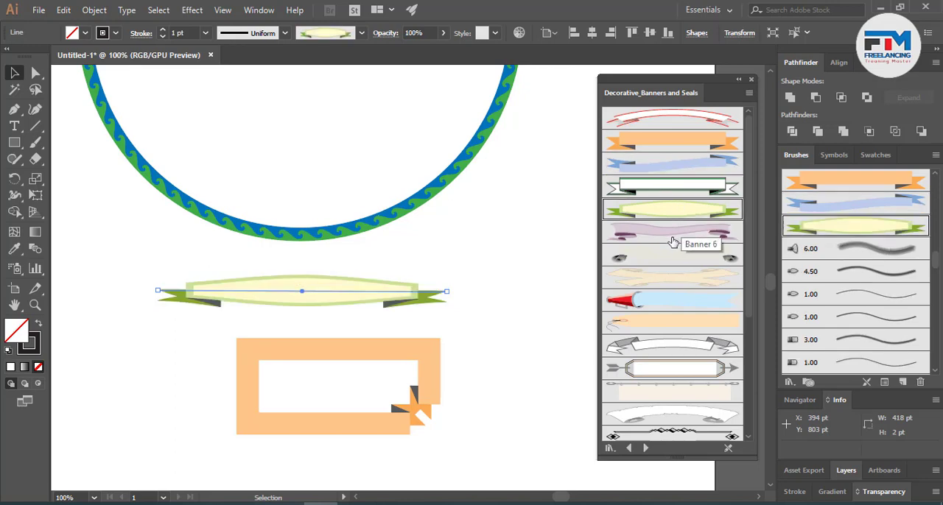
{"action": "left_click", "coordinate": [672, 240]}
{"action": "left_click", "coordinate": [654, 258]}
{"action": "left_click", "coordinate": [667, 281]}
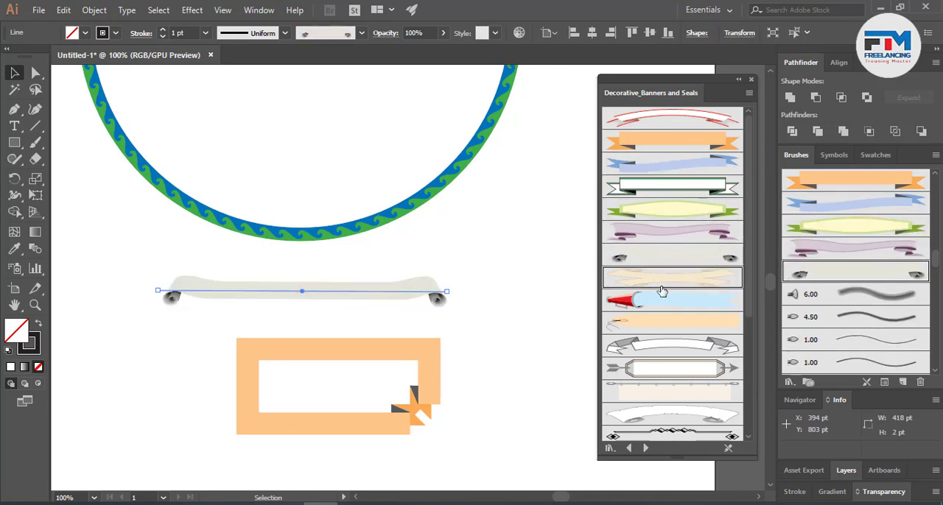
{"action": "left_click", "coordinate": [659, 299]}
{"action": "left_click", "coordinate": [677, 325]}
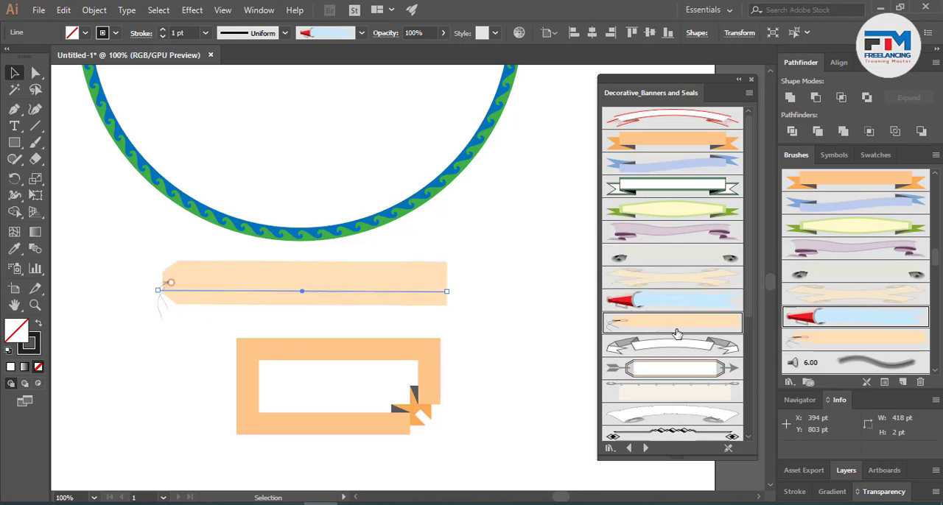
{"action": "left_click", "coordinate": [667, 345]}
{"action": "left_click", "coordinate": [659, 374]}
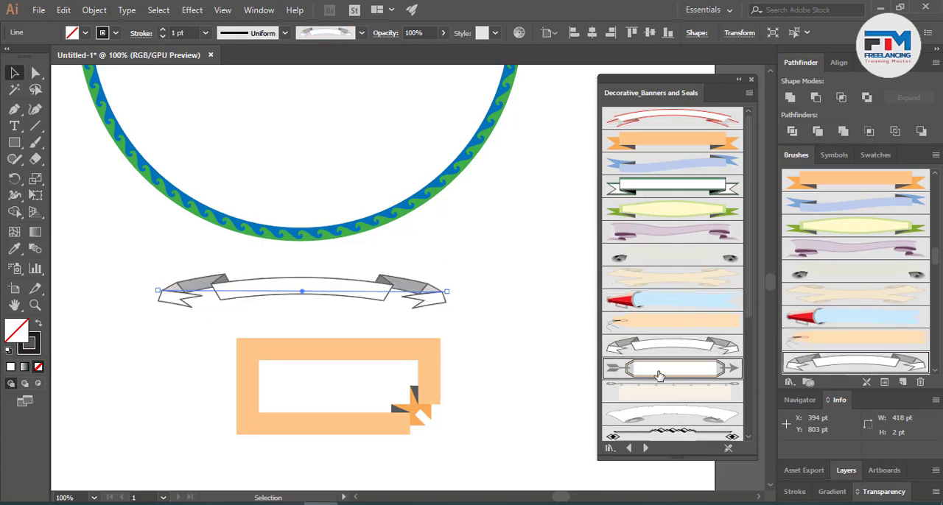
{"action": "left_click", "coordinate": [668, 414]}
- Try the orange, purple and green burst seals on the line, followed by the yellow star seal with a red ribbon
{"action": "scroll", "coordinate": [678, 393], "scroll_direction": "down", "scroll_amount": 3}
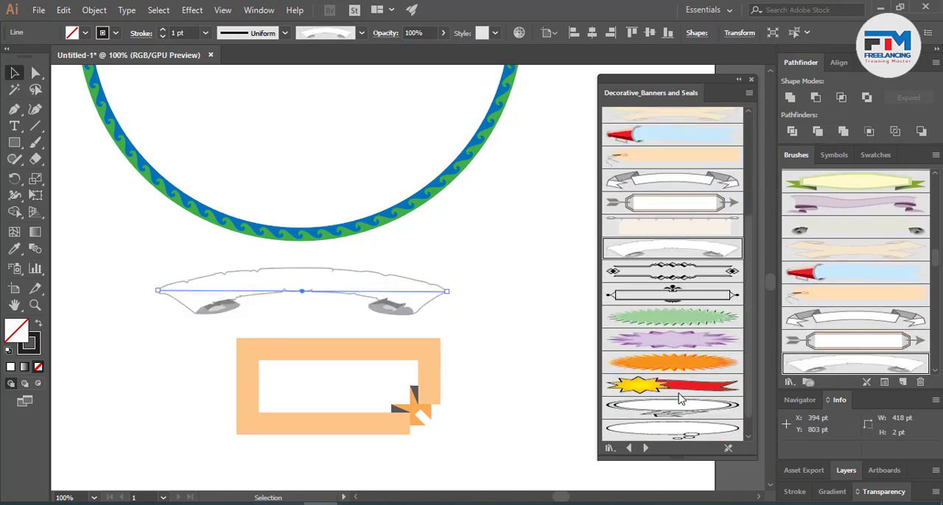
{"action": "left_click", "coordinate": [679, 363]}
{"action": "left_click", "coordinate": [681, 339]}
{"action": "left_click", "coordinate": [681, 319]}
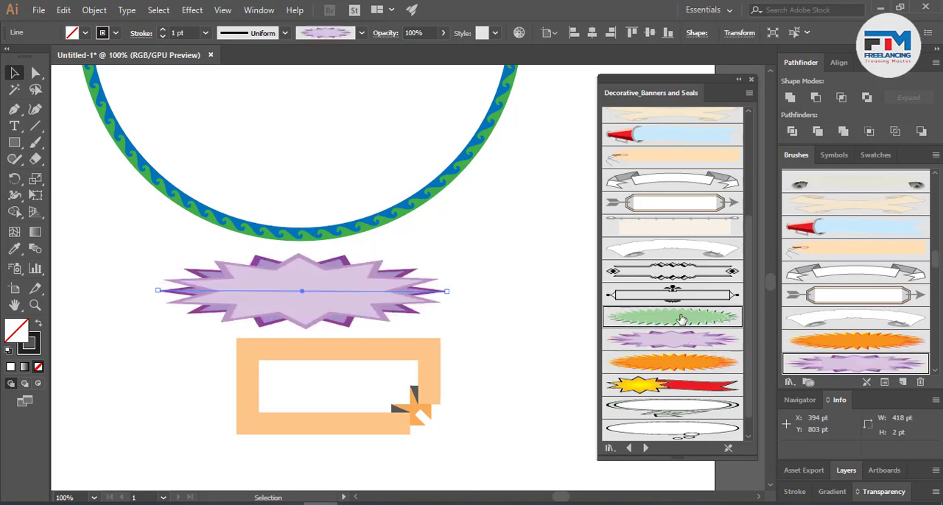
{"action": "scroll", "coordinate": [681, 320], "scroll_direction": "down", "scroll_amount": 1}
{"action": "left_click", "coordinate": [673, 339]}
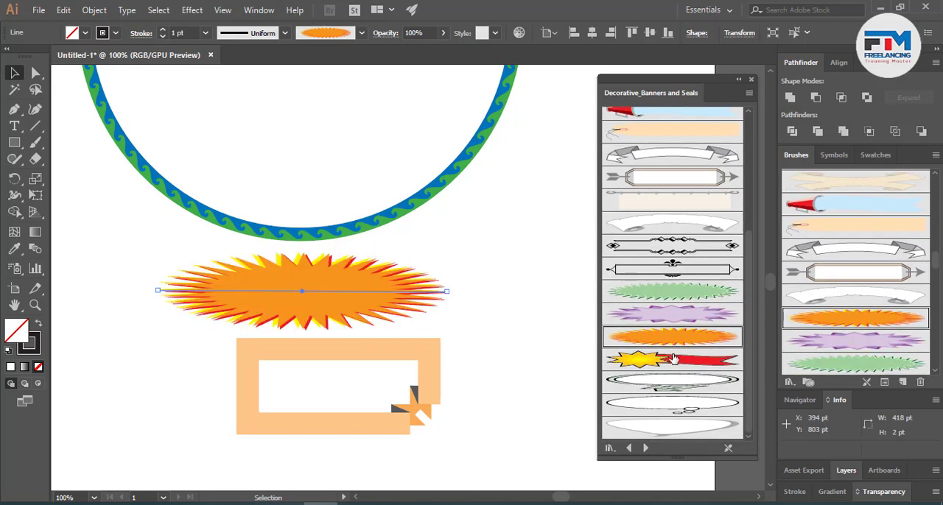
{"action": "left_click", "coordinate": [673, 358]}
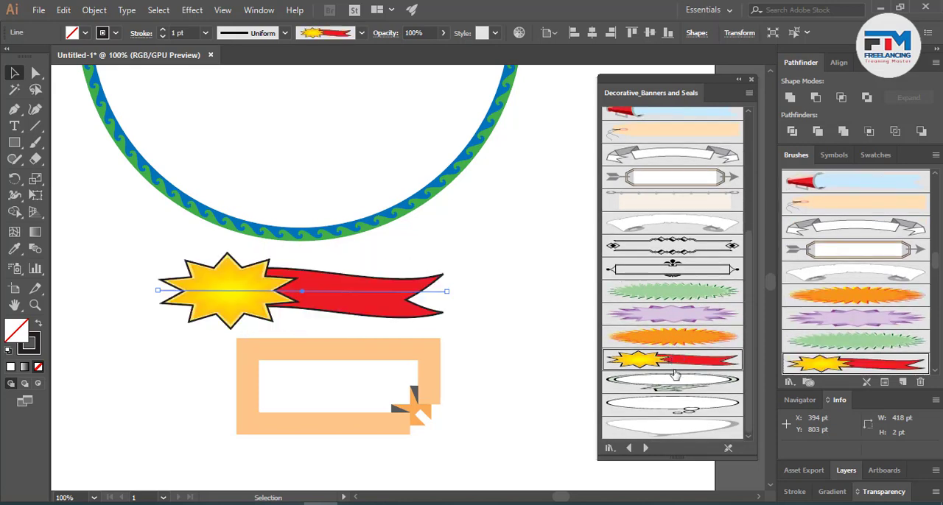
- Try Text Balloon 1, the thought-bubble balloon and Text Balloon 3 on the line
{"action": "left_click", "coordinate": [675, 379]}
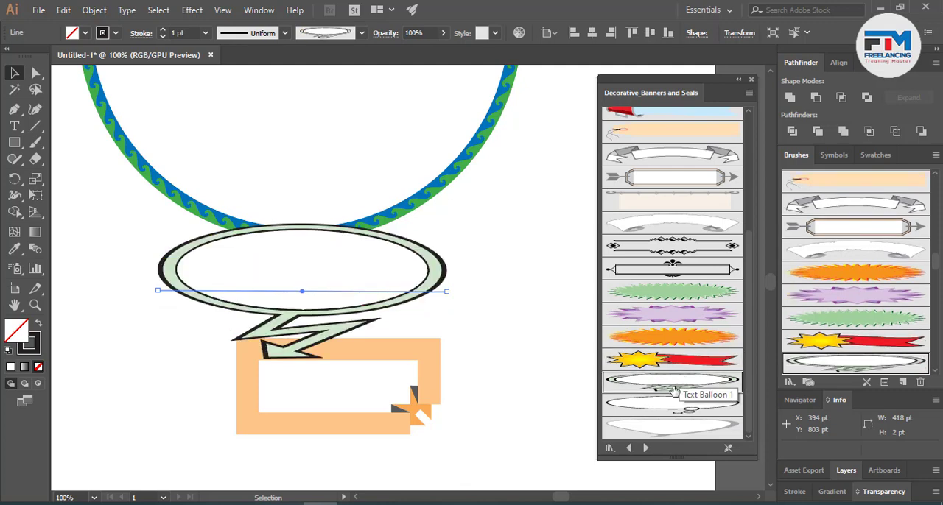
{"action": "left_click", "coordinate": [672, 405]}
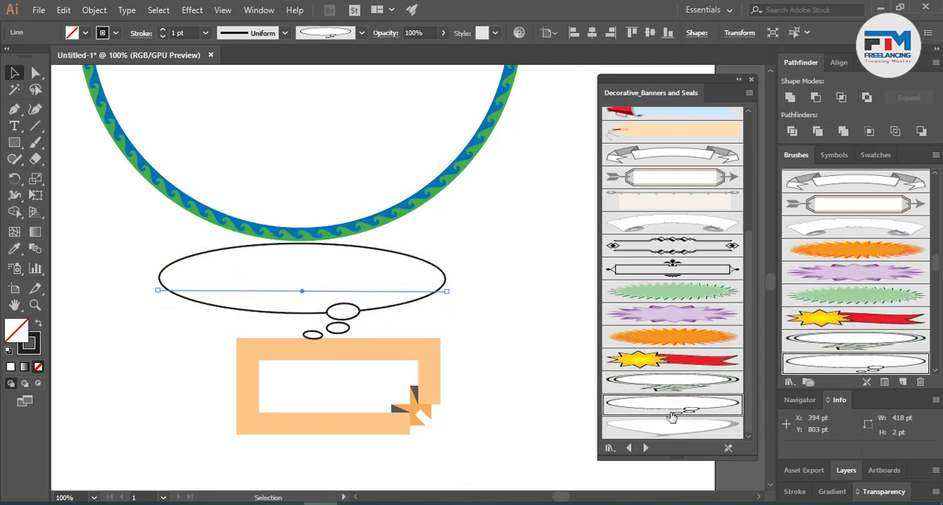
{"action": "left_click", "coordinate": [671, 426]}
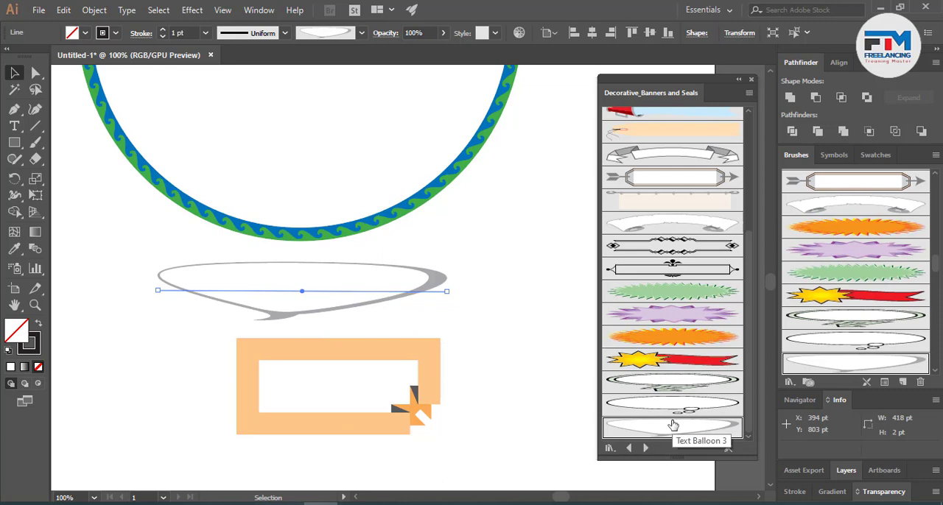
- Load the Decorative_Scatter library and try its top-row brushes on the line, from the orange 3D solid to the red 3D triangle
{"action": "left_click", "coordinate": [644, 447]}
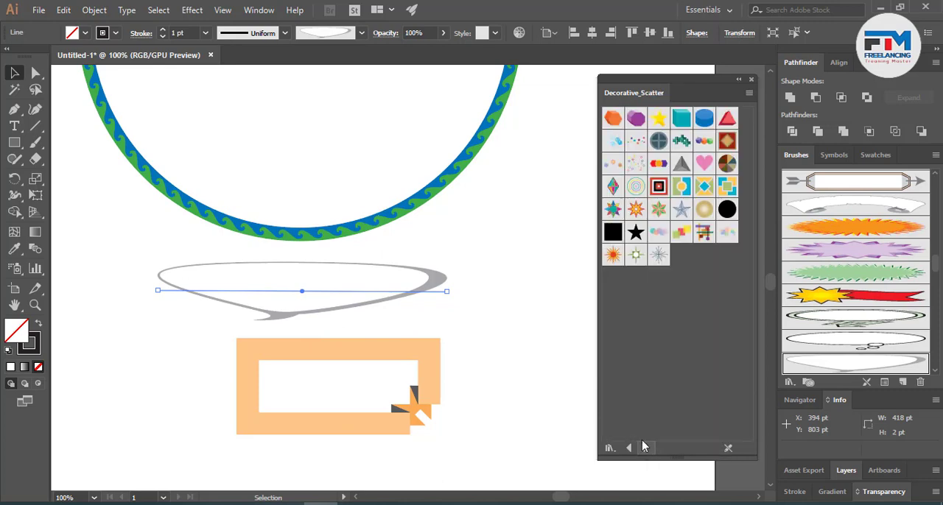
{"action": "left_click", "coordinate": [613, 118]}
{"action": "left_click", "coordinate": [636, 118]}
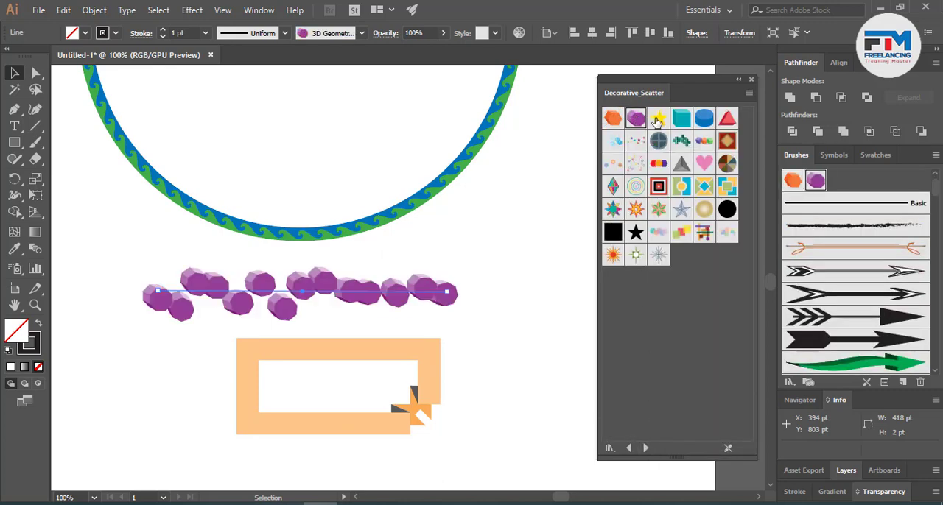
{"action": "left_click", "coordinate": [658, 118]}
{"action": "left_click", "coordinate": [680, 118]}
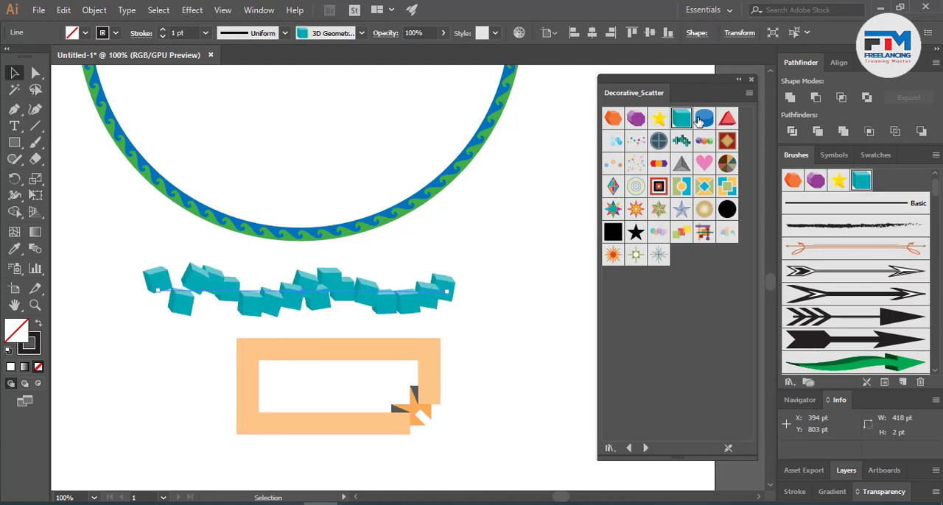
{"action": "left_click", "coordinate": [704, 118]}
{"action": "left_click", "coordinate": [725, 120]}
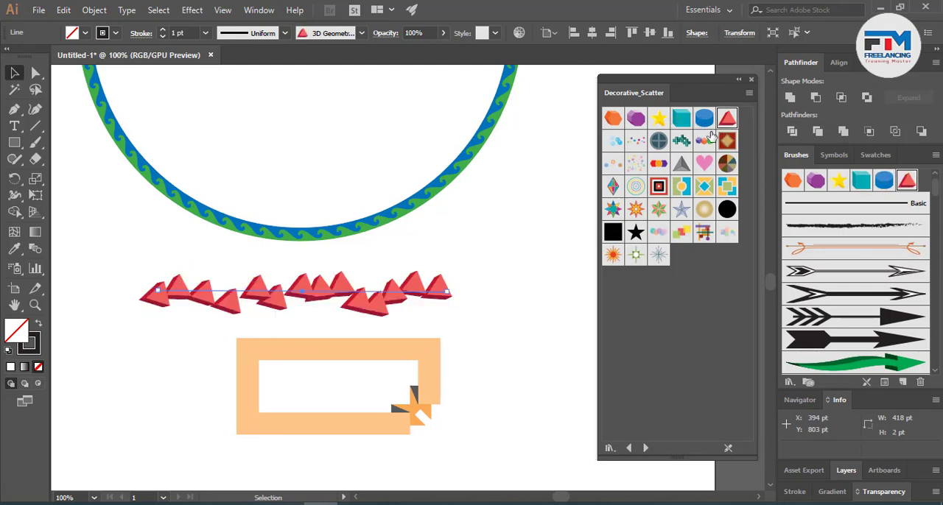
- Try three square scatter brushes and the thin grey starburst on the line, and settle on the 4pt. Star brush
{"action": "left_click", "coordinate": [657, 186]}
{"action": "left_click", "coordinate": [682, 186]}
{"action": "left_click", "coordinate": [707, 187]}
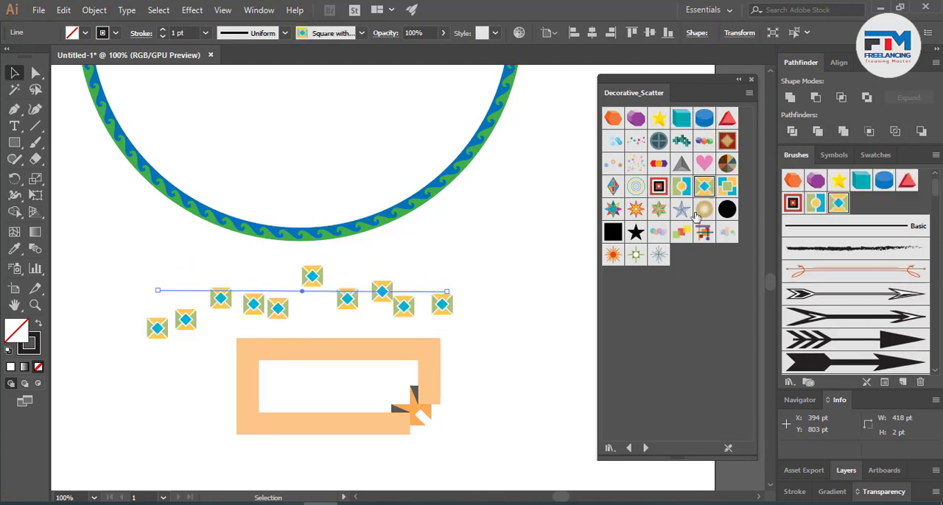
{"action": "left_click", "coordinate": [659, 254]}
{"action": "left_click", "coordinate": [637, 256]}
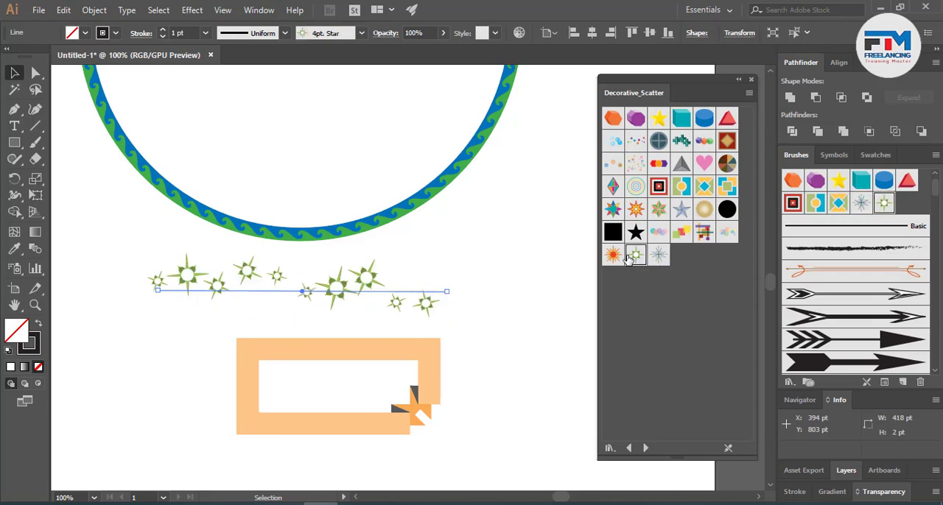
- Load the Decorative_Text Dividers library and try its black diamond, red-and-grey geometric, purple-green swoosh, red flower and star medallion brushes on the line
{"action": "left_click", "coordinate": [645, 448]}
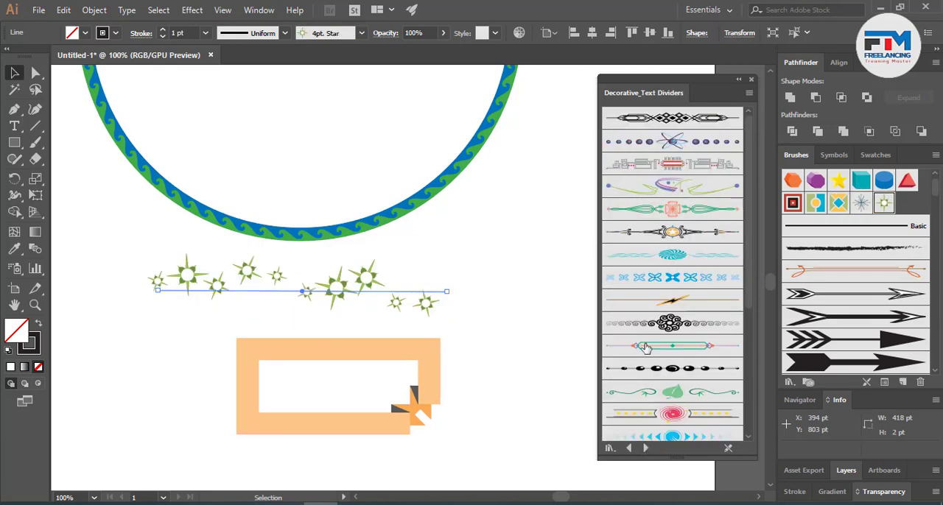
{"action": "left_click", "coordinate": [669, 124]}
{"action": "left_click", "coordinate": [670, 157]}
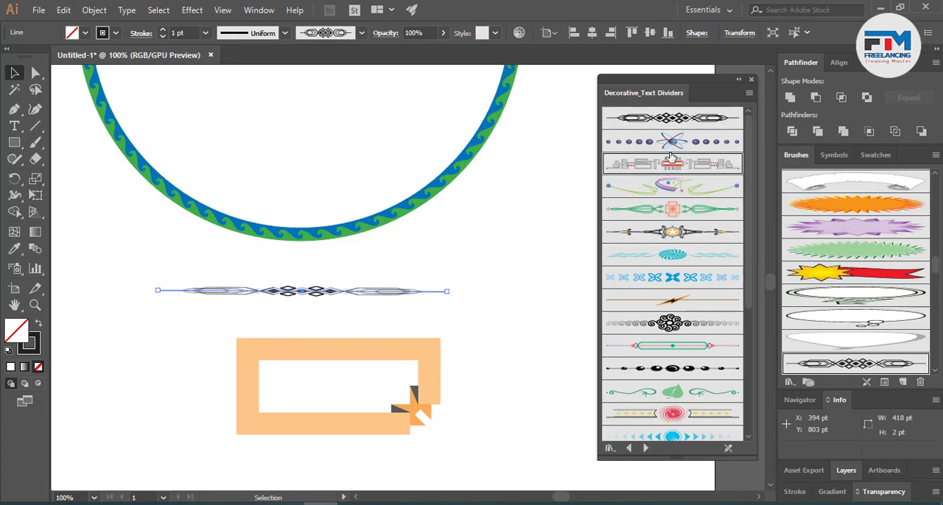
{"action": "left_click", "coordinate": [669, 188]}
{"action": "left_click", "coordinate": [671, 209]}
{"action": "left_click", "coordinate": [674, 232]}
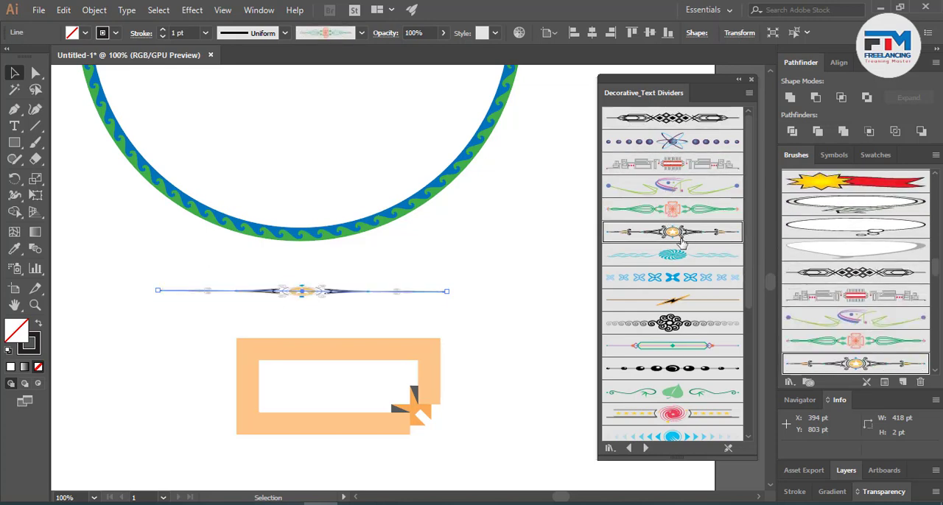
- Try the turquoise swirl and lightning-bolt dividers on the line, and settle on the green leaf divider
{"action": "left_click", "coordinate": [675, 258]}
{"action": "left_click", "coordinate": [674, 298]}
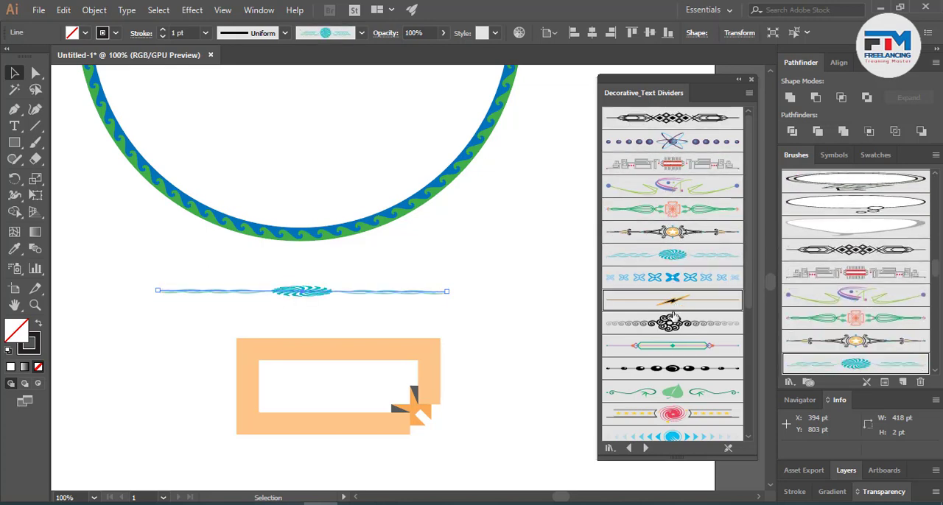
{"action": "left_click", "coordinate": [677, 397]}
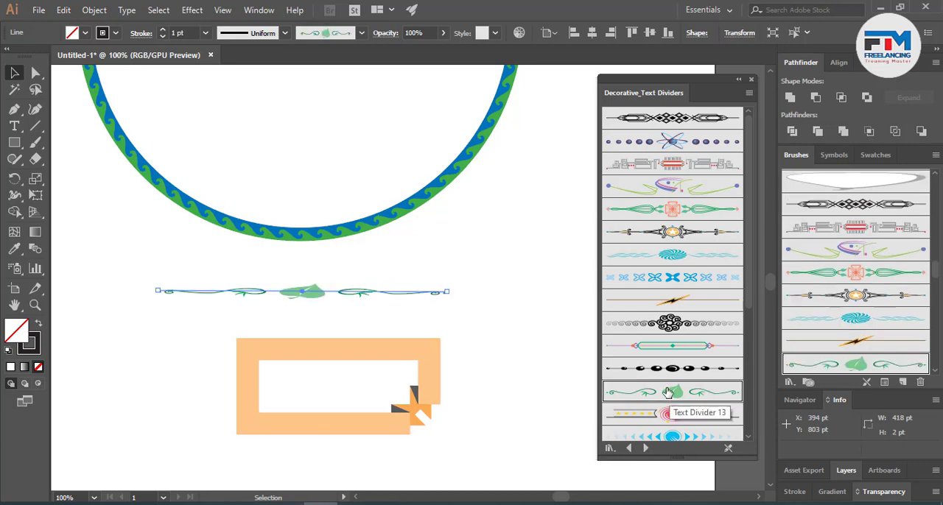
- Set the stroke weight of the leaf-divider line to 4 pt
{"action": "left_click", "coordinate": [162, 29]}
{"action": "left_click", "coordinate": [163, 29]}
{"action": "left_click", "coordinate": [163, 29]}
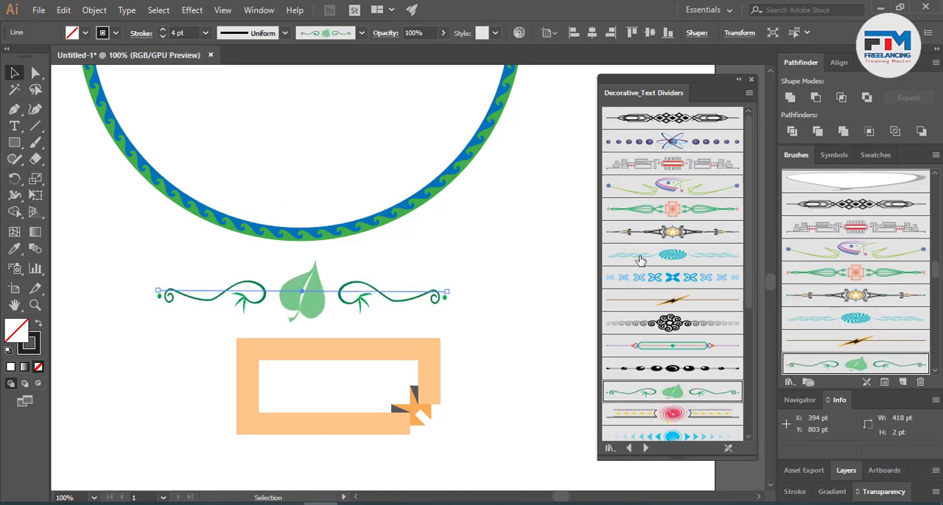
- Try the purple planet, red scroll, flame, green scroll and black monitor-shaped dividers from further down the library on the line
{"action": "scroll", "coordinate": [642, 360], "scroll_direction": "down", "scroll_amount": 3}
{"action": "left_click", "coordinate": [668, 402]}
{"action": "scroll", "coordinate": [673, 324], "scroll_direction": "down", "scroll_amount": 3}
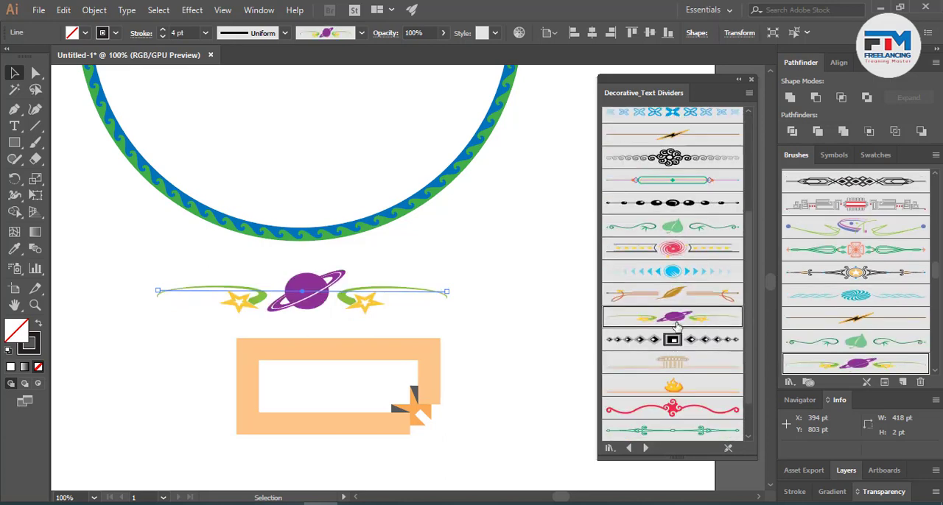
{"action": "left_click", "coordinate": [670, 408]}
{"action": "left_click", "coordinate": [672, 385]}
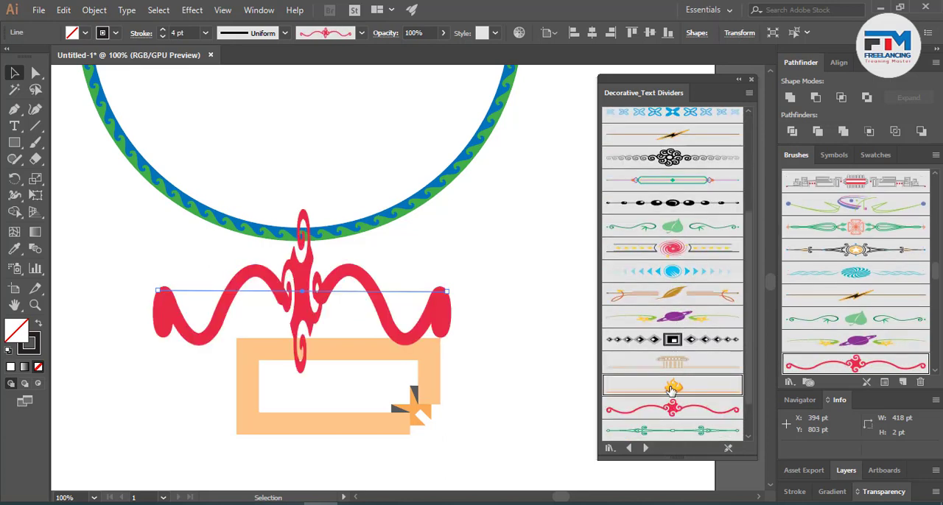
{"action": "scroll", "coordinate": [696, 343], "scroll_direction": "down", "scroll_amount": 2}
{"action": "left_click", "coordinate": [679, 384]}
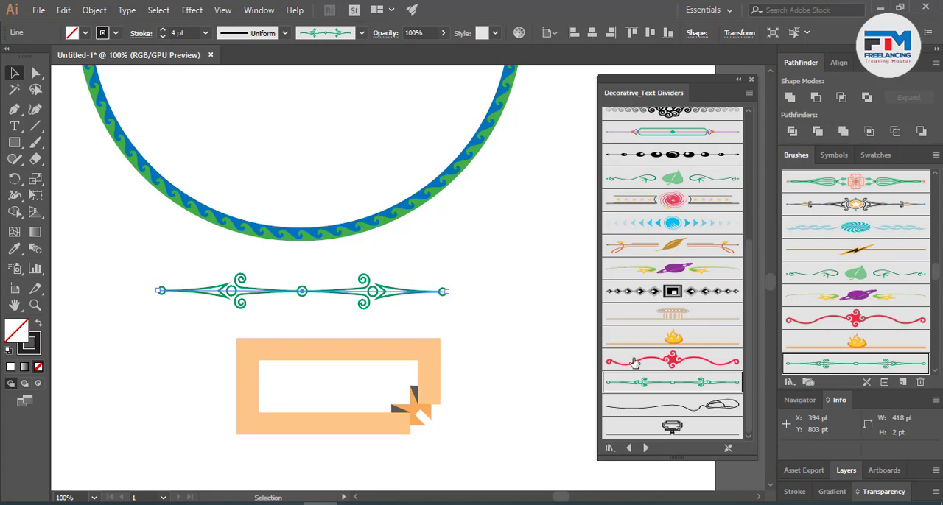
{"action": "left_click", "coordinate": [668, 431]}
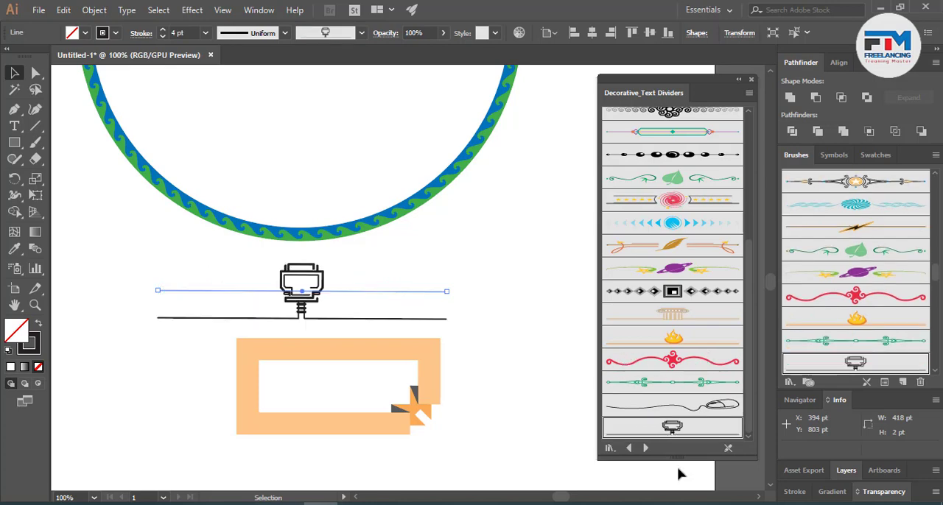
- Load the Elegant Curl & Floral Brush Set and try several of its upper curl brushes and the first leafy brush on the line
{"action": "left_click", "coordinate": [645, 448]}
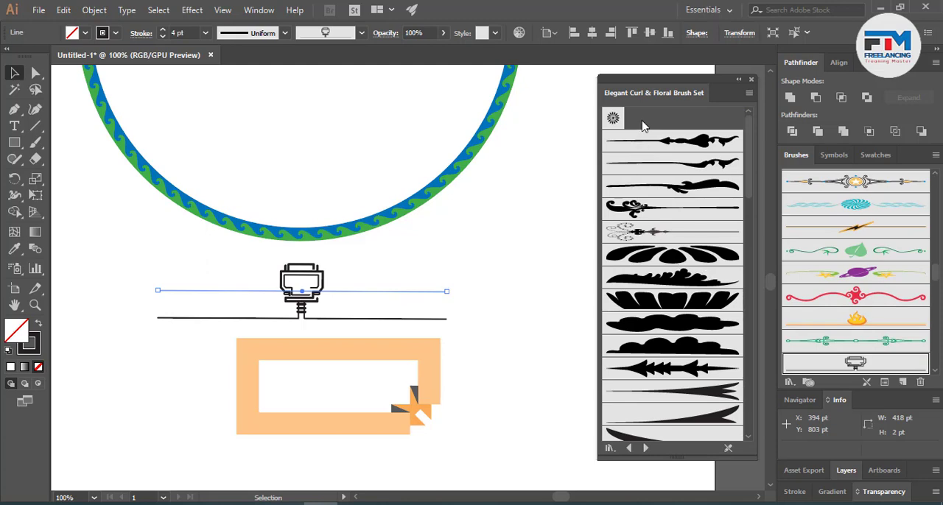
{"action": "left_click", "coordinate": [672, 140]}
{"action": "left_click", "coordinate": [676, 183]}
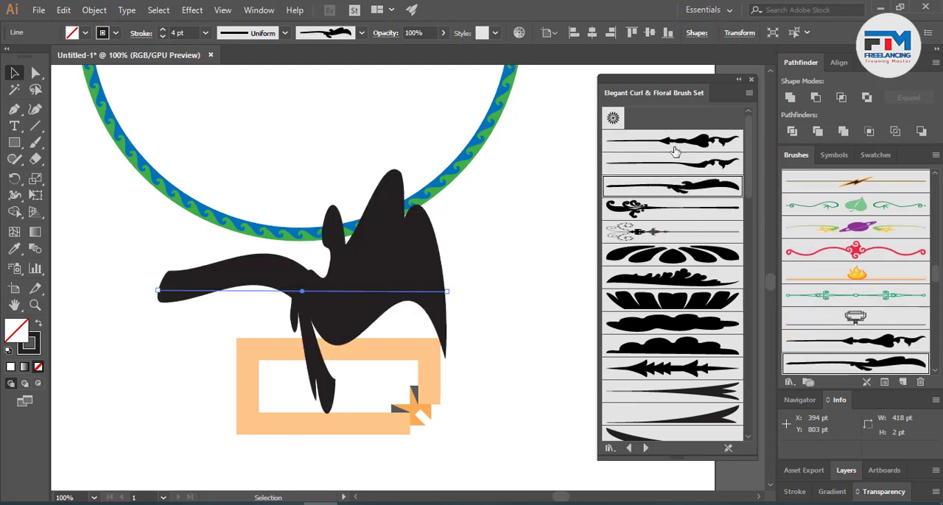
{"action": "left_click", "coordinate": [673, 156]}
{"action": "left_click", "coordinate": [670, 233]}
{"action": "left_click", "coordinate": [669, 278]}
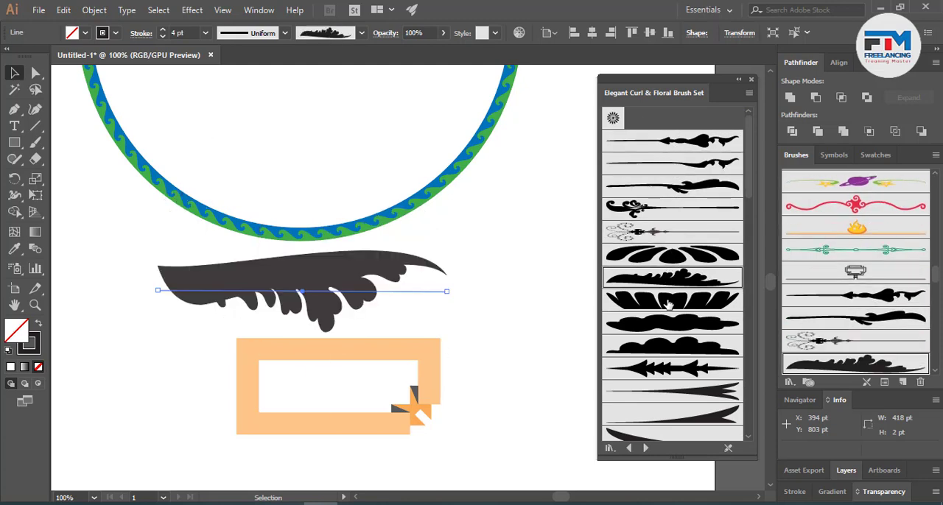
- Try the petal row, double arrow, forked tail, hanging foliage, leafy mound and paddle-shaped floral brushes on the line
{"action": "left_click", "coordinate": [672, 300]}
{"action": "left_click", "coordinate": [673, 368]}
{"action": "left_click", "coordinate": [673, 391]}
{"action": "scroll", "coordinate": [680, 315], "scroll_direction": "down", "scroll_amount": 3}
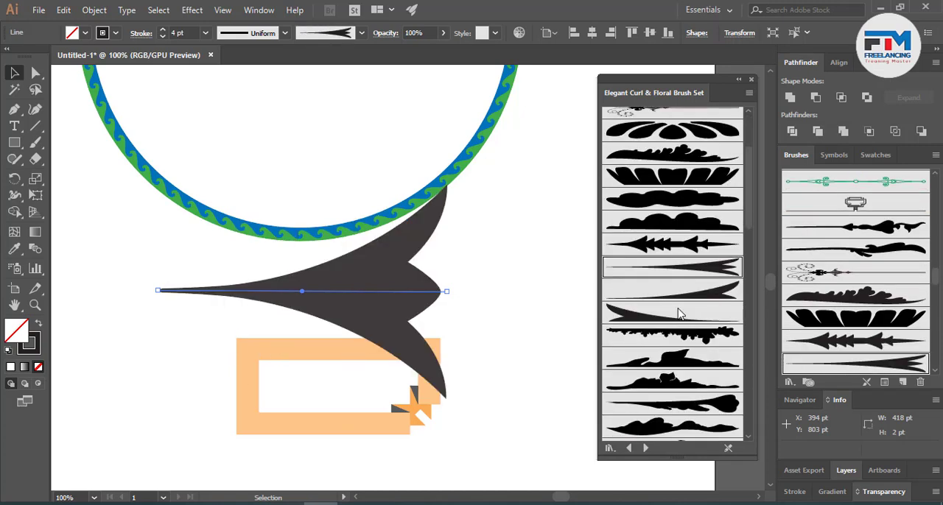
{"action": "left_click", "coordinate": [653, 337]}
{"action": "left_click", "coordinate": [669, 380]}
{"action": "left_click", "coordinate": [670, 402]}
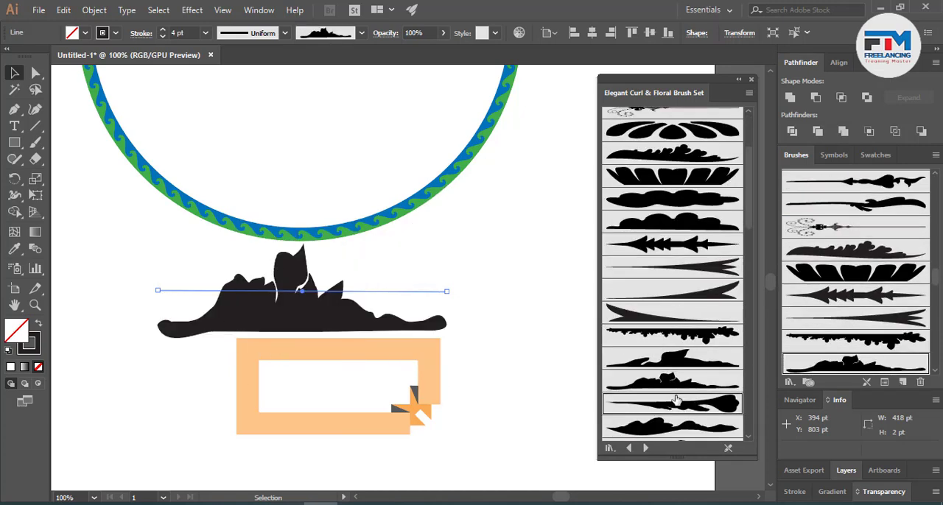
- Try the upright leaf, hanging leaf, petal fan and curling wave brushes on the line, and settle on the Drop Up brush
{"action": "scroll", "coordinate": [696, 368], "scroll_direction": "down", "scroll_amount": 3}
{"action": "left_click", "coordinate": [689, 356]}
{"action": "left_click", "coordinate": [669, 376]}
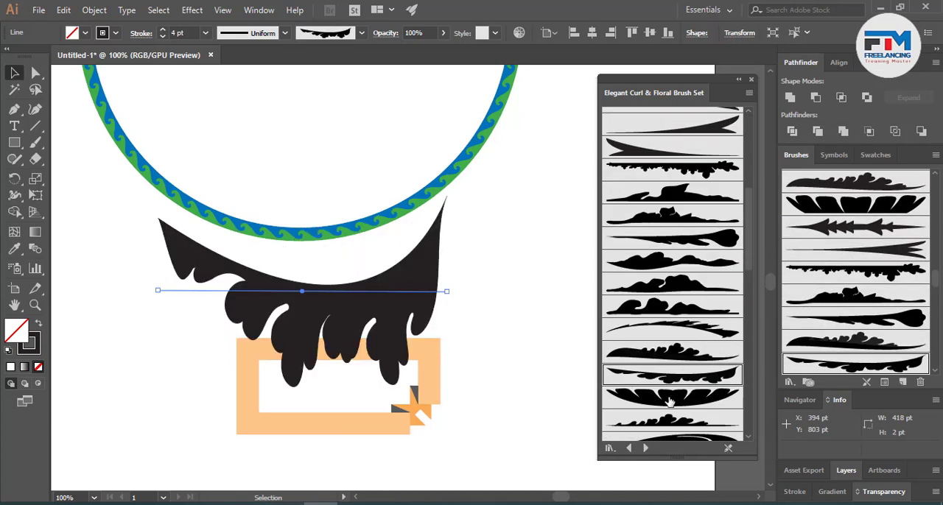
{"action": "left_click", "coordinate": [670, 397]}
{"action": "scroll", "coordinate": [670, 398], "scroll_direction": "down", "scroll_amount": 3}
{"action": "left_click", "coordinate": [669, 395]}
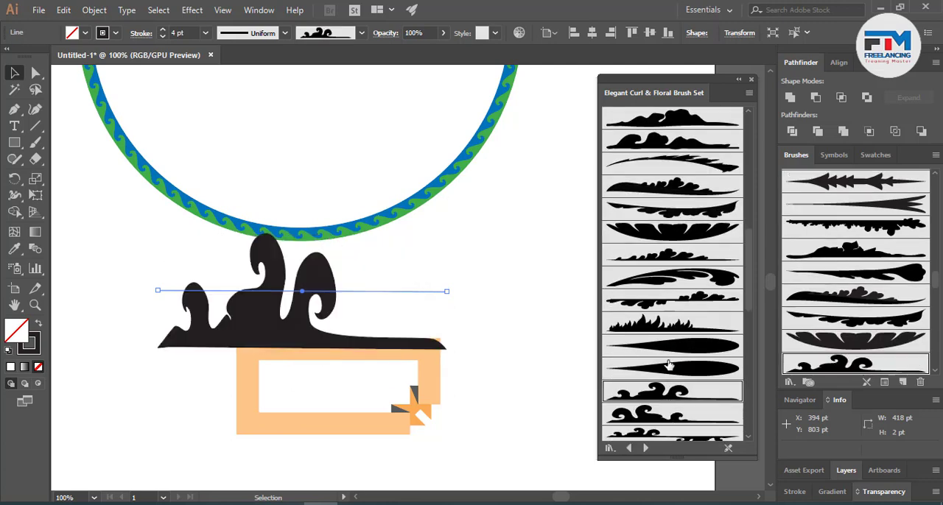
{"action": "left_click", "coordinate": [671, 369]}
{"action": "left_click", "coordinate": [676, 346]}
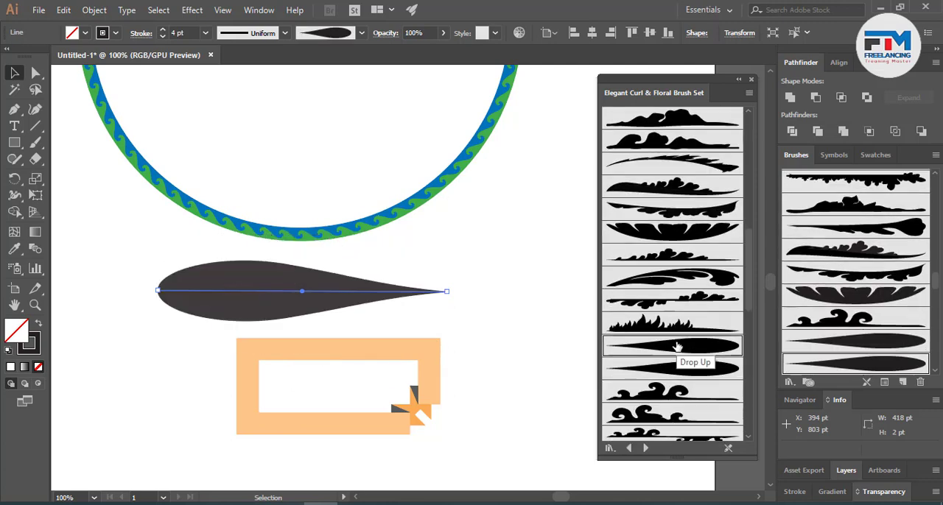
- Look through the remaining floral brushes and the following libraries, from Image Brush Library past 6d Art Pen Brushes to the user-defined one, and close the library
{"action": "scroll", "coordinate": [684, 375], "scroll_direction": "down", "scroll_amount": 6}
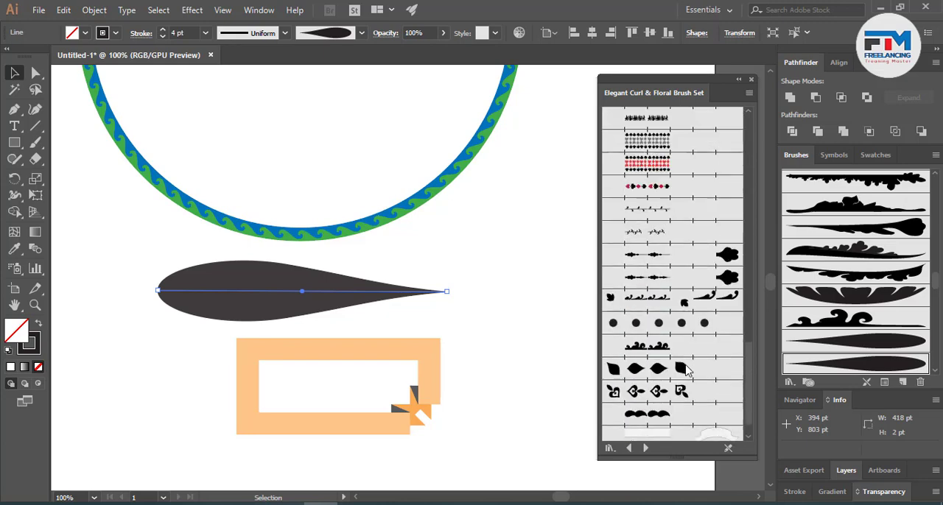
{"action": "scroll", "coordinate": [685, 371], "scroll_direction": "down", "scroll_amount": 1}
{"action": "left_click", "coordinate": [647, 448]}
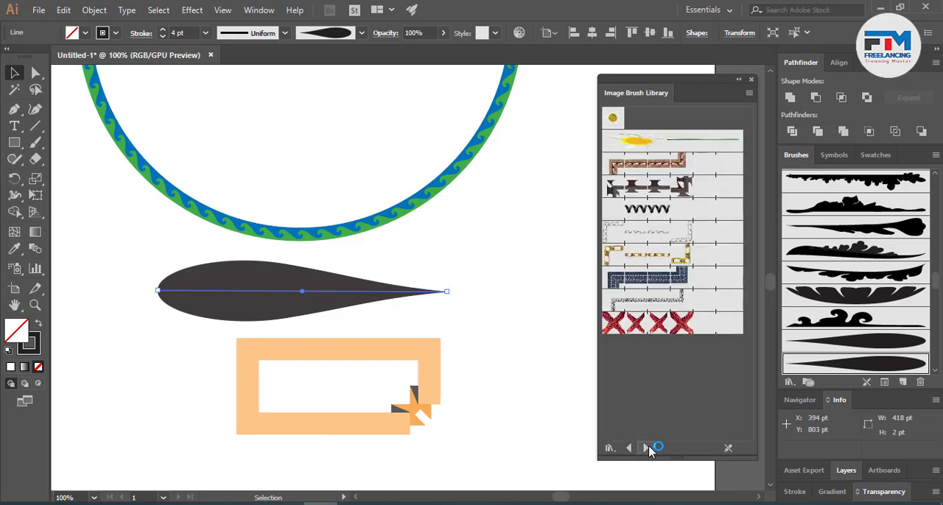
{"action": "left_click", "coordinate": [647, 448]}
{"action": "left_click", "coordinate": [647, 448]}
{"action": "left_click", "coordinate": [647, 448]}
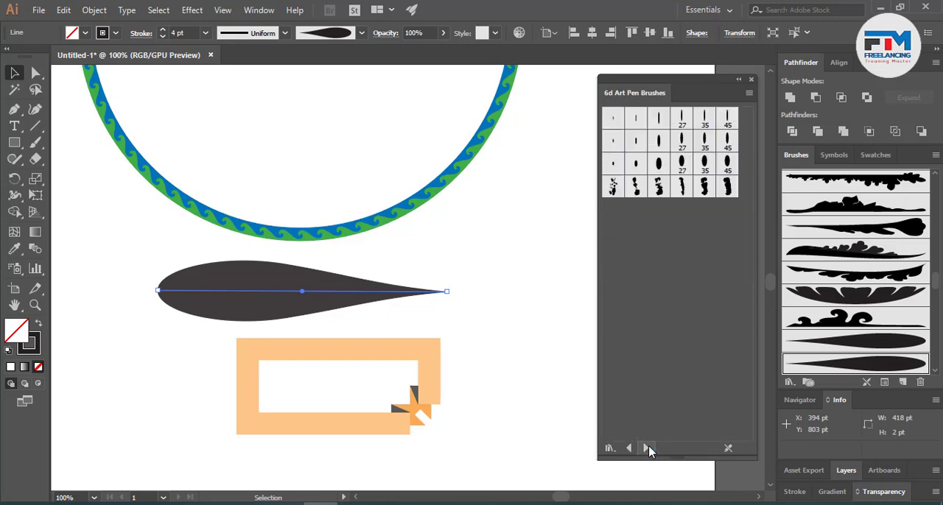
{"action": "left_click", "coordinate": [647, 447]}
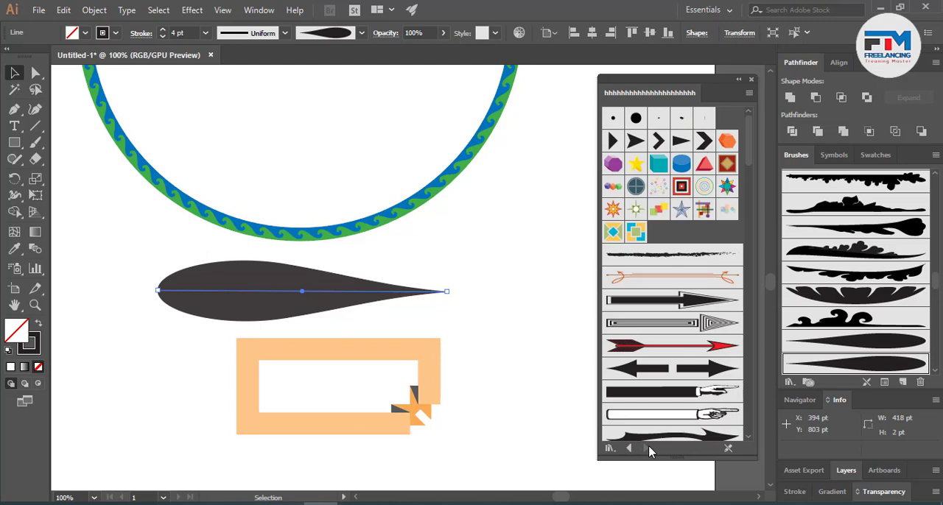
{"action": "scroll", "coordinate": [667, 324], "scroll_direction": "down", "scroll_amount": 10}
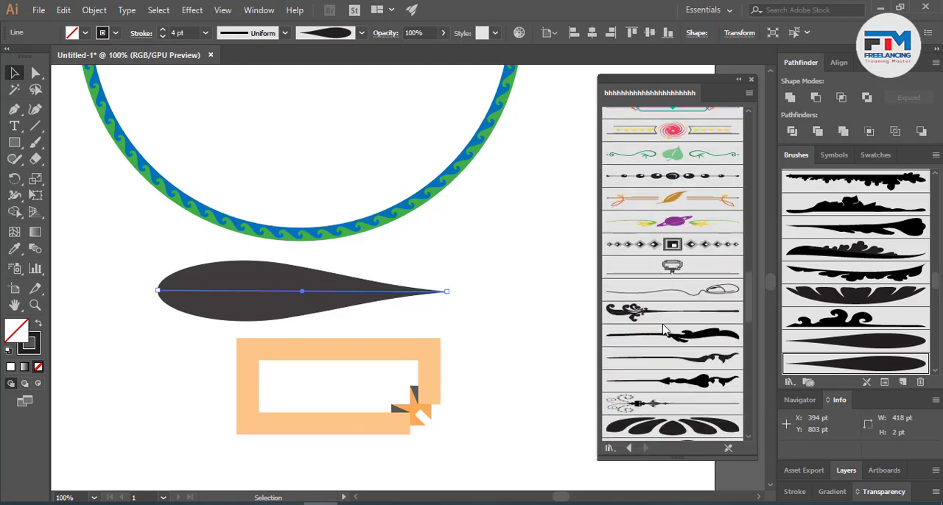
{"action": "scroll", "coordinate": [664, 329], "scroll_direction": "down", "scroll_amount": 10}
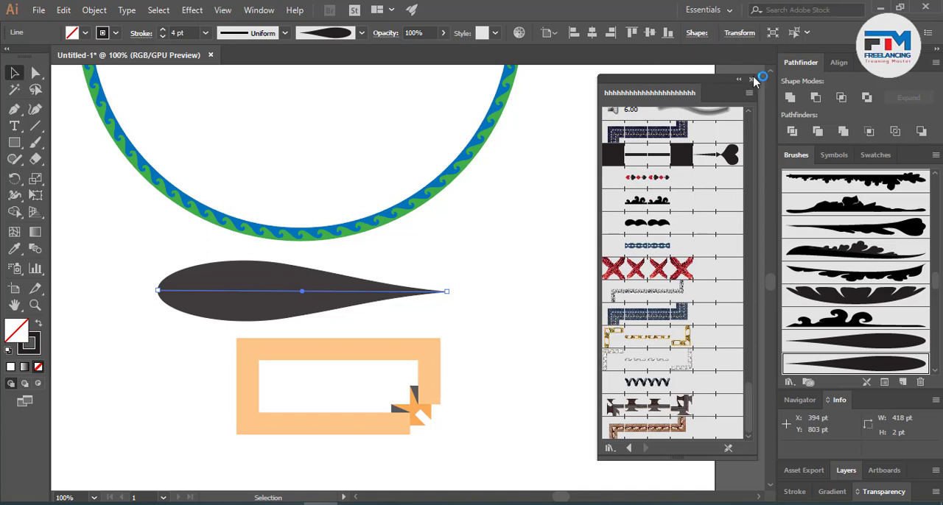
{"action": "left_click", "coordinate": [750, 79]}
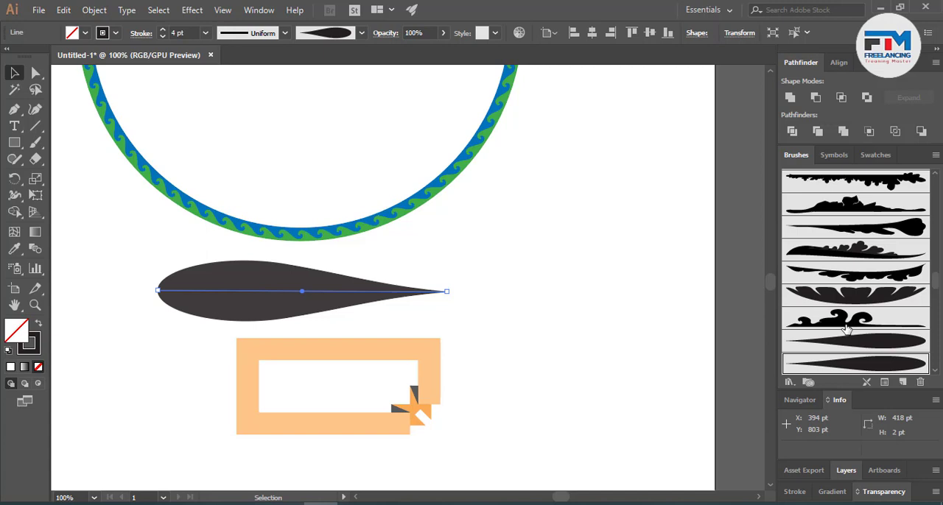
- Save the document's current brushes as a new brush library, with a long row of k's as its file name
{"action": "scroll", "coordinate": [409, 216], "scroll_direction": "down", "scroll_amount": 2}
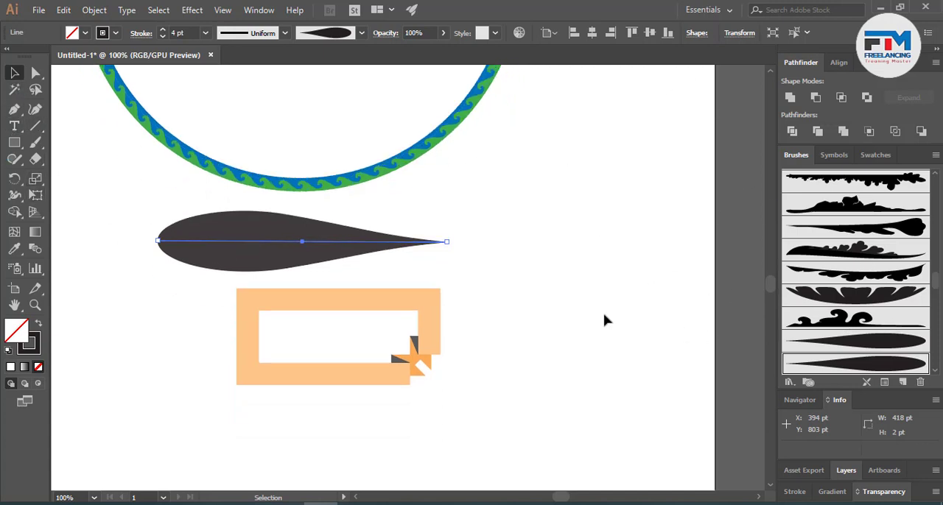
{"action": "scroll", "coordinate": [361, 318], "scroll_direction": "down", "scroll_amount": 3}
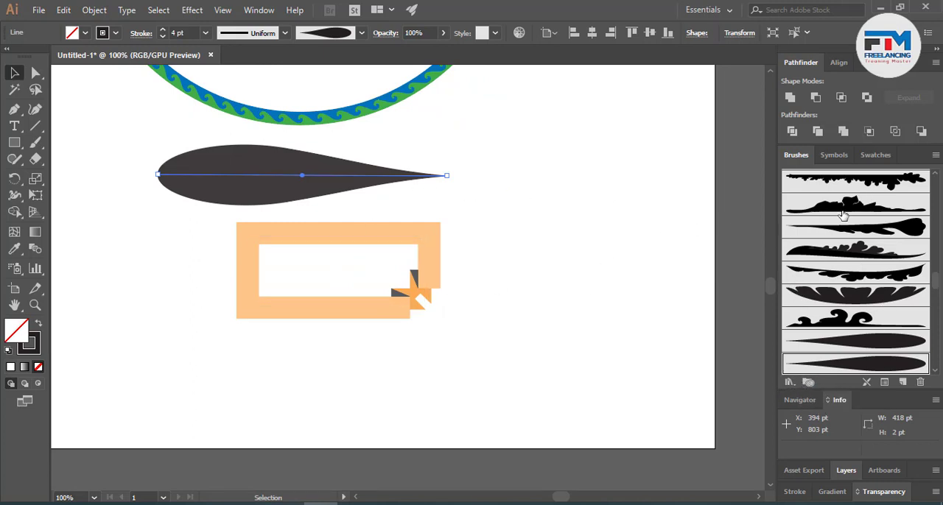
{"action": "left_click", "coordinate": [788, 382]}
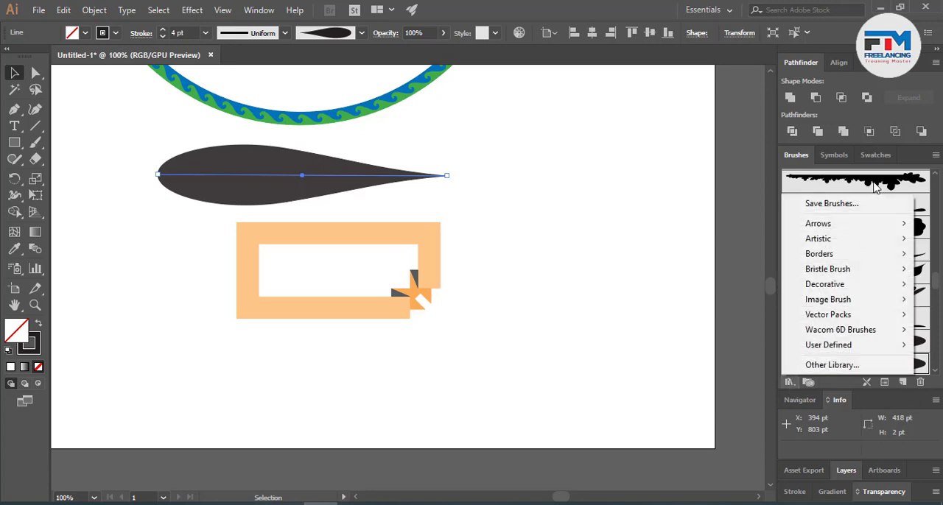
{"action": "left_click", "coordinate": [852, 211]}
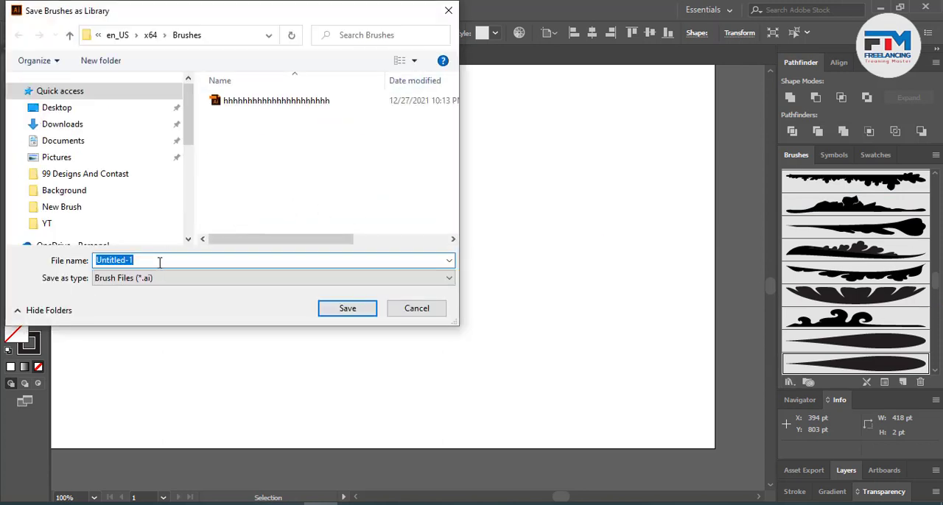
{"action": "type", "text": "kkkkkkkkkkkkkkkkkkkkkkkk"}
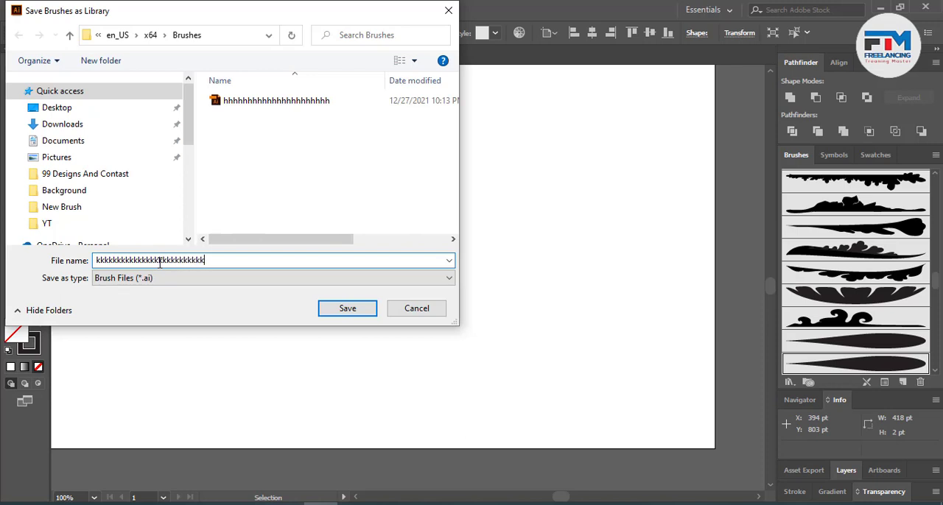
{"action": "type", "text": "kkkkkkkkkkkkkkkkkkkkkkkkkkkkkkkkkkkkkkkkkkkk"}
{"action": "key", "text": "Return"}
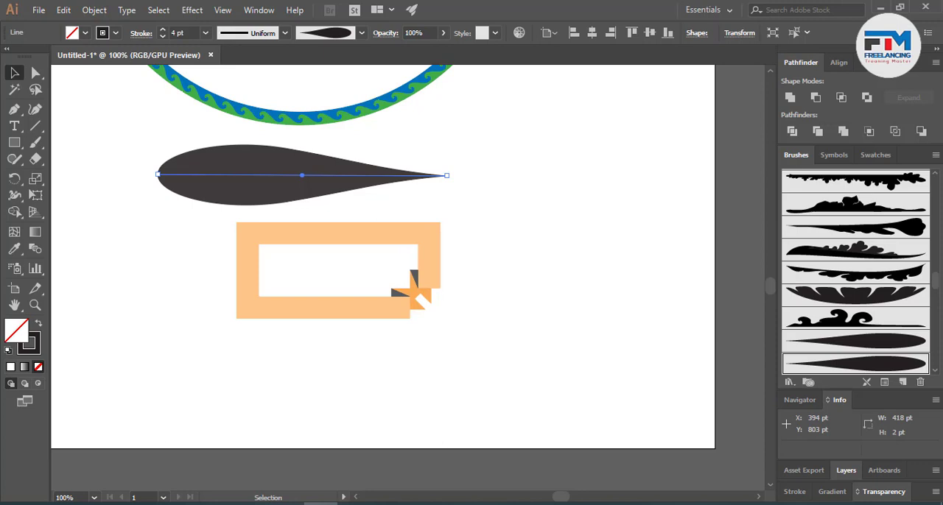
- Open the newly saved user-defined brush library whose name is a long row of k's
{"action": "left_click", "coordinate": [790, 381]}
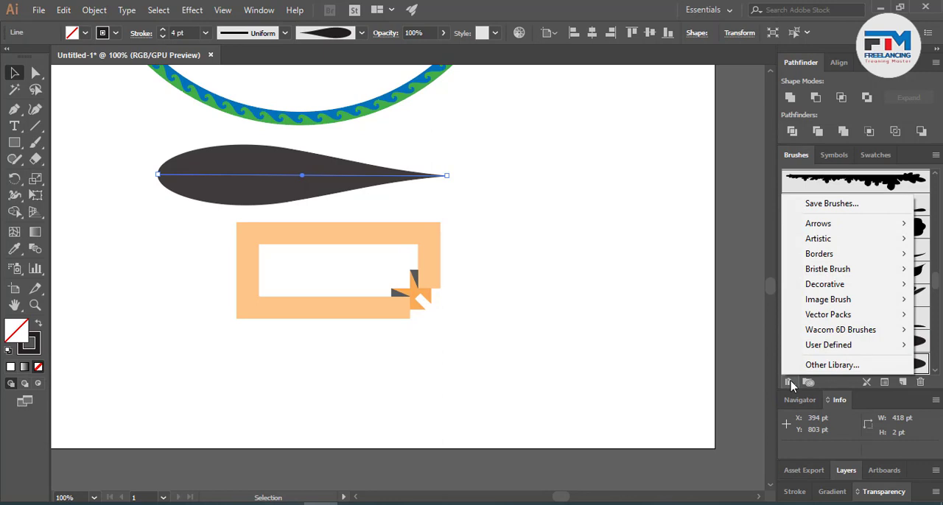
{"action": "left_click", "coordinate": [832, 365]}
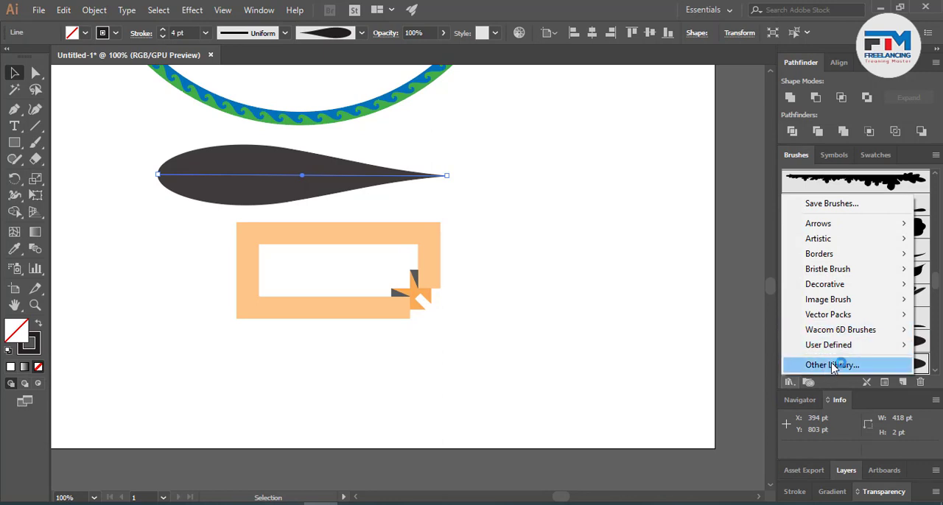
{"action": "mouse_move", "coordinate": [841, 348]}
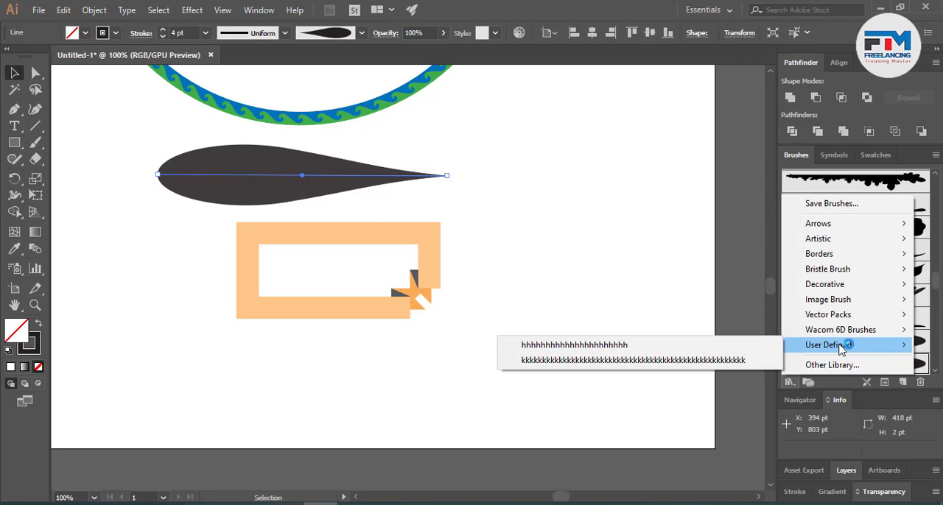
{"action": "left_click", "coordinate": [695, 360]}
{"action": "scroll", "coordinate": [906, 353], "scroll_direction": "down", "scroll_amount": 10}
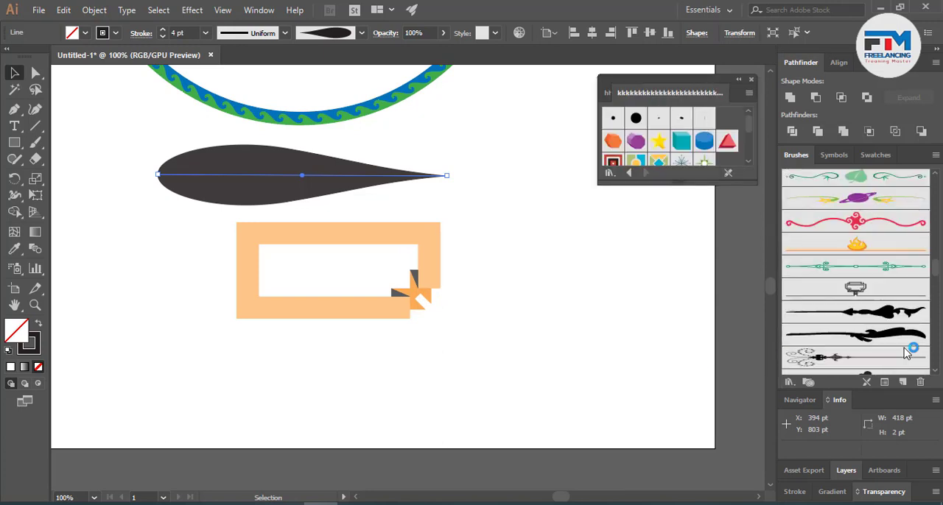
- Delete the drop-shaped brushed line and the orange-bordered rectangle below the wave circle, and close the user-defined brush library
{"action": "scroll", "coordinate": [906, 353], "scroll_direction": "up", "scroll_amount": 15}
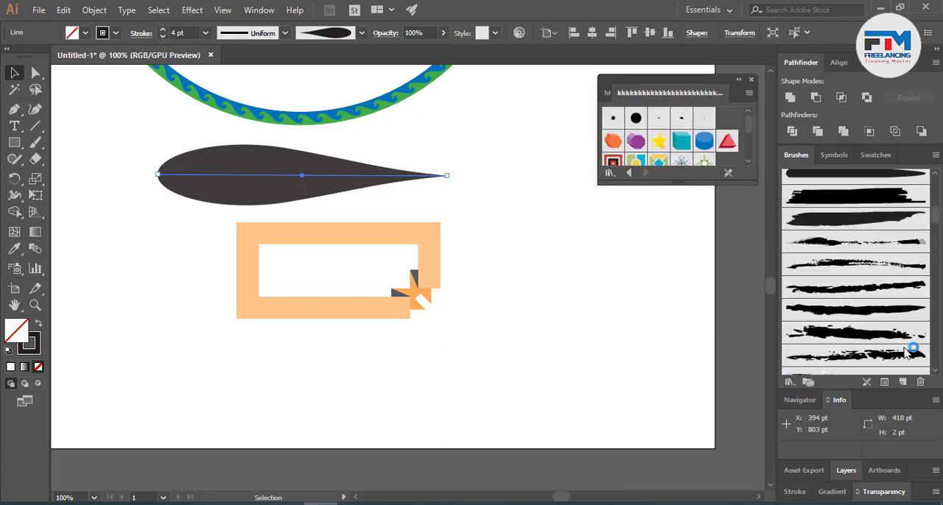
{"action": "scroll", "coordinate": [905, 353], "scroll_direction": "up", "scroll_amount": 5}
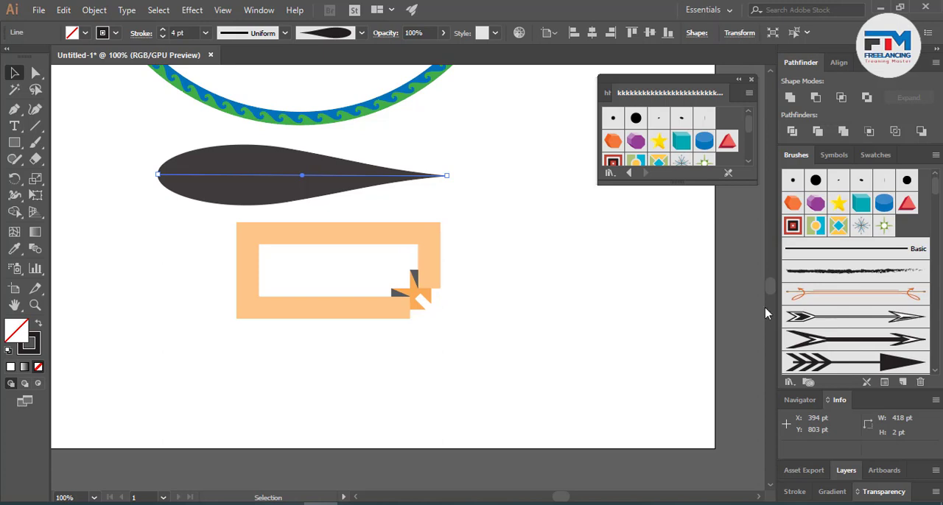
{"action": "scroll", "coordinate": [378, 315], "scroll_direction": "up", "scroll_amount": 5}
{"action": "left_click_drag", "start_coordinate": [290, 172], "coordinate": [438, 477]}
{"action": "key", "text": "Delete"}
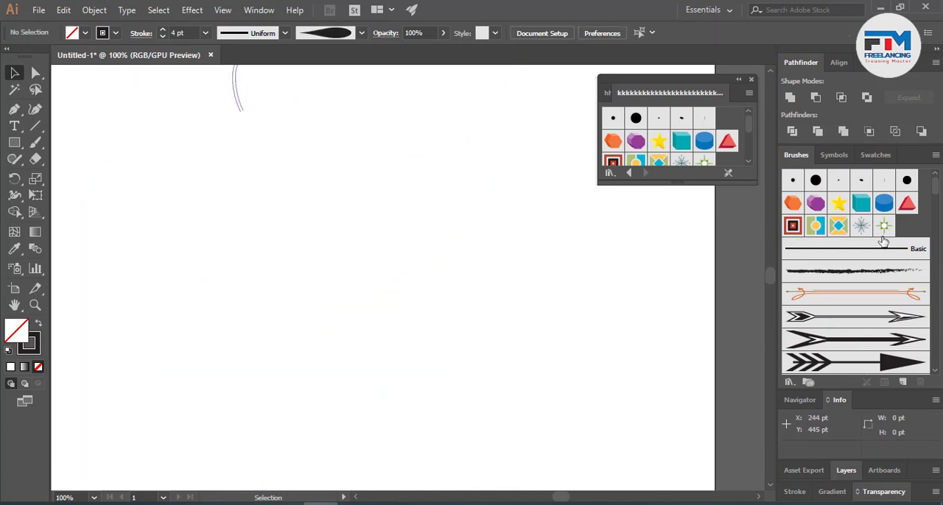
{"action": "left_click", "coordinate": [750, 79]}
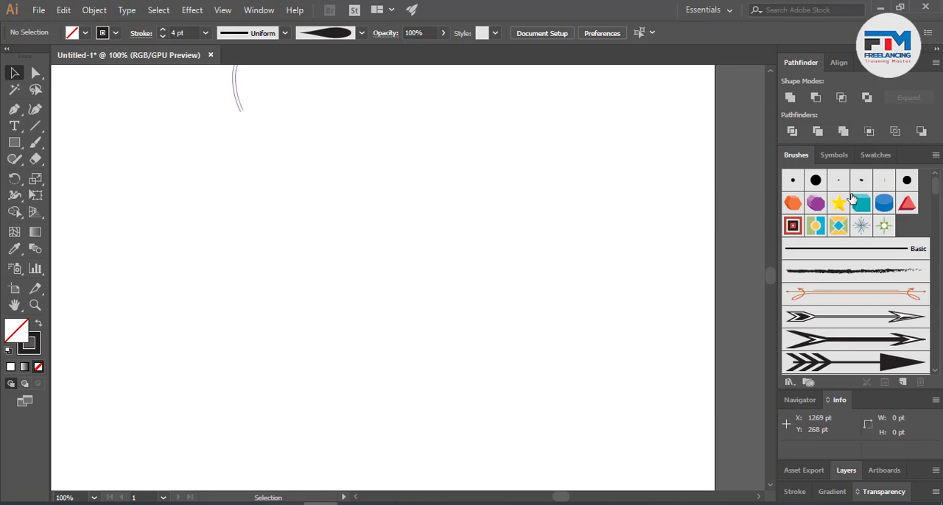
- Open the 3D Symbols library, dismiss the memory alerts, and move and enlarge the library so all its symbols are visible
{"action": "left_click", "coordinate": [833, 155]}
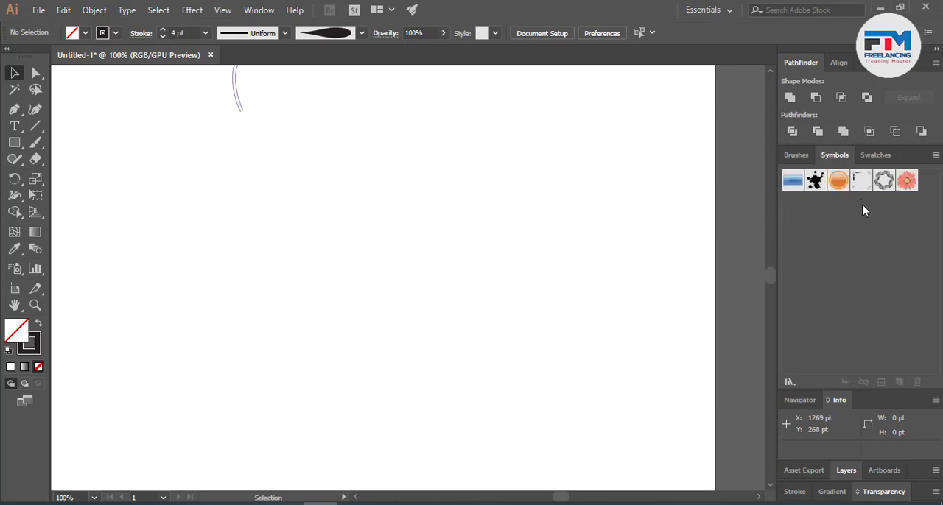
{"action": "left_click", "coordinate": [789, 382]}
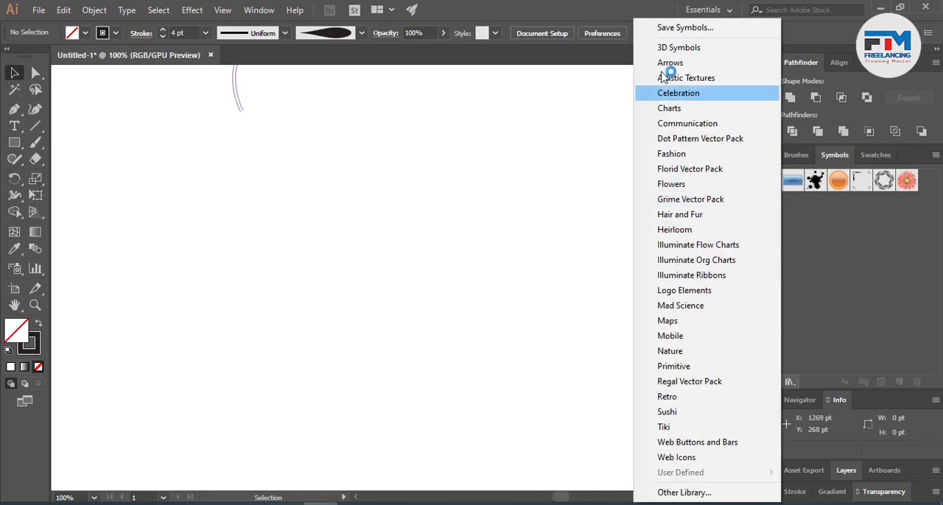
{"action": "left_click", "coordinate": [670, 47]}
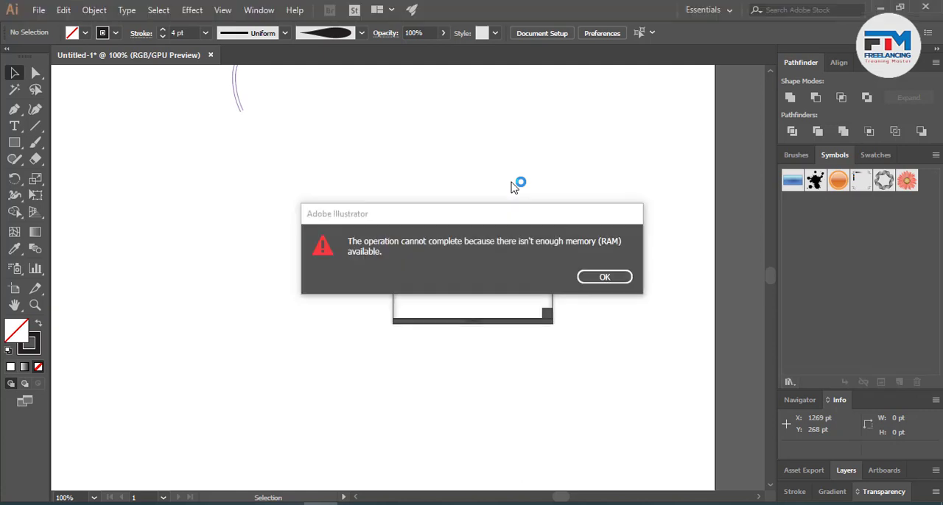
{"action": "left_click", "coordinate": [606, 279]}
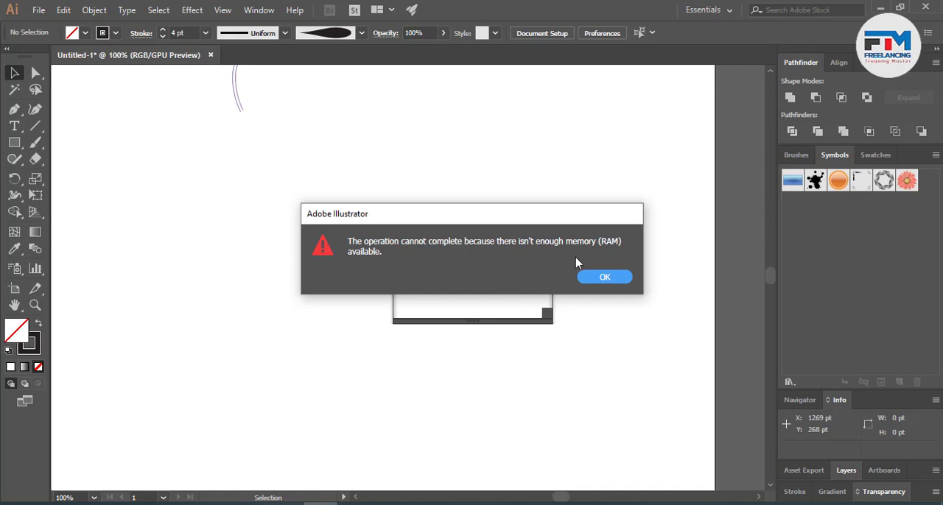
{"action": "left_click", "coordinate": [628, 279]}
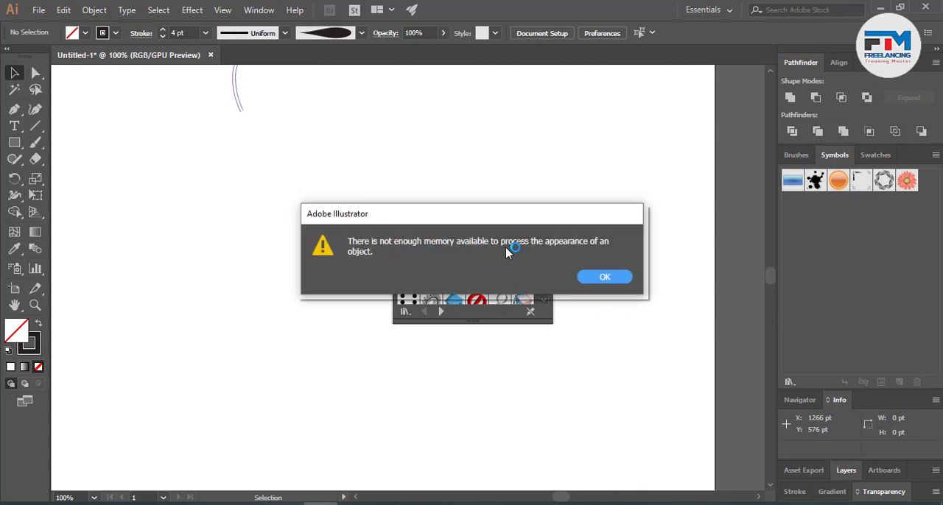
{"action": "left_click", "coordinate": [589, 283]}
{"action": "left_click_drag", "start_coordinate": [495, 225], "coordinate": [718, 110]}
{"action": "left_click_drag", "start_coordinate": [710, 229], "coordinate": [737, 442]}
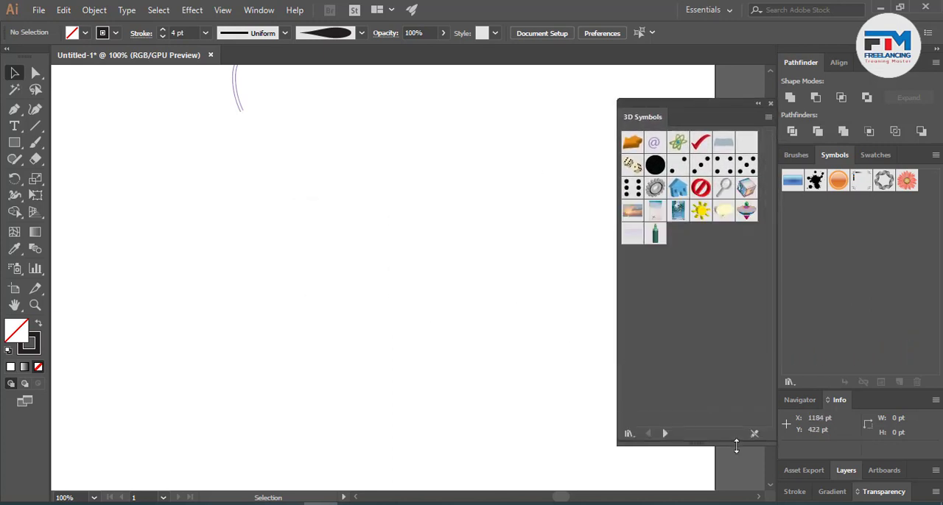
- Place one instance of the orange 3D Arrow symbol on the empty artboard with the Symbol Sprayer
{"action": "left_click", "coordinate": [632, 144]}
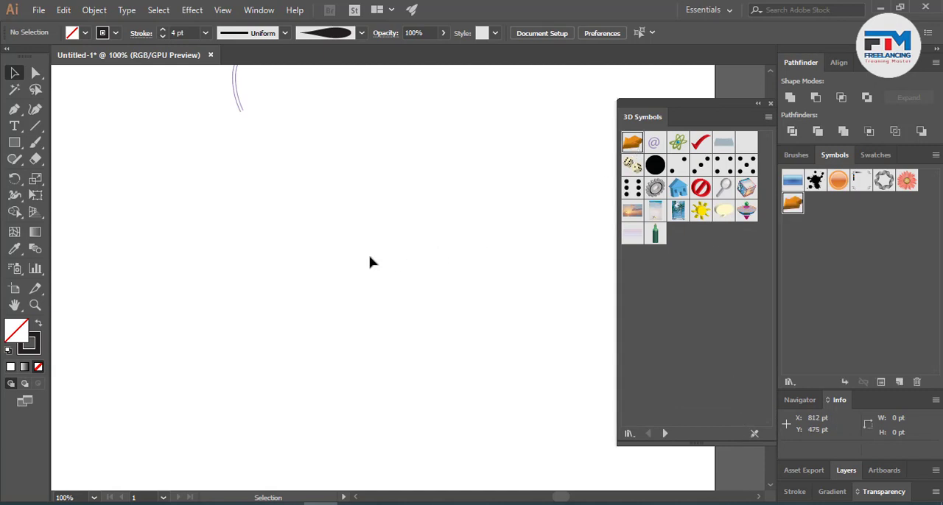
{"action": "left_click", "coordinate": [14, 270]}
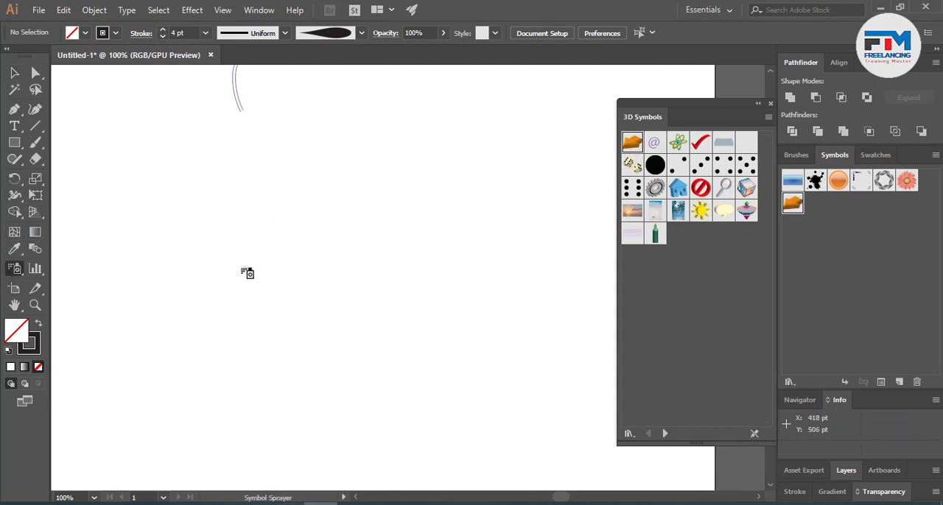
{"action": "left_click", "coordinate": [245, 245]}
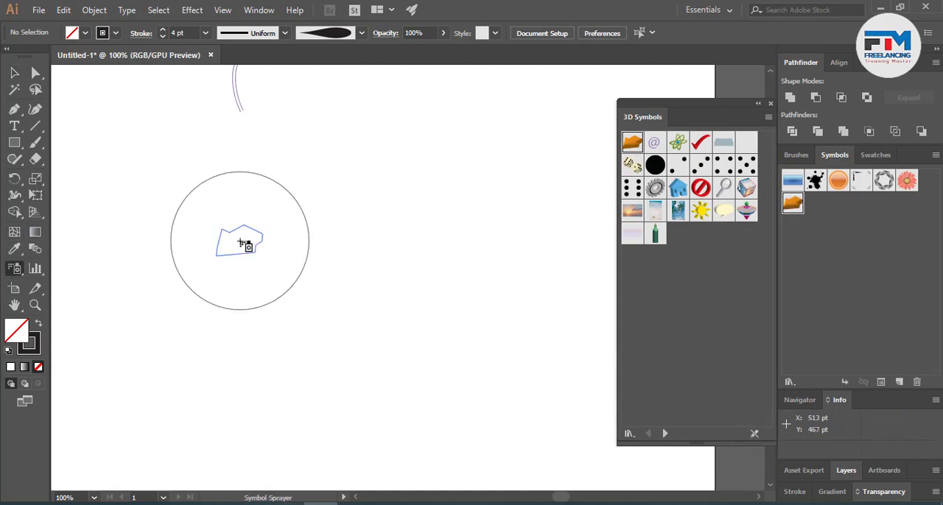
- Choose the @ symbol from the 3D Symbols library for the Symbol Sprayer
{"action": "left_click", "coordinate": [653, 142]}
{"action": "left_click", "coordinate": [604, 277]}
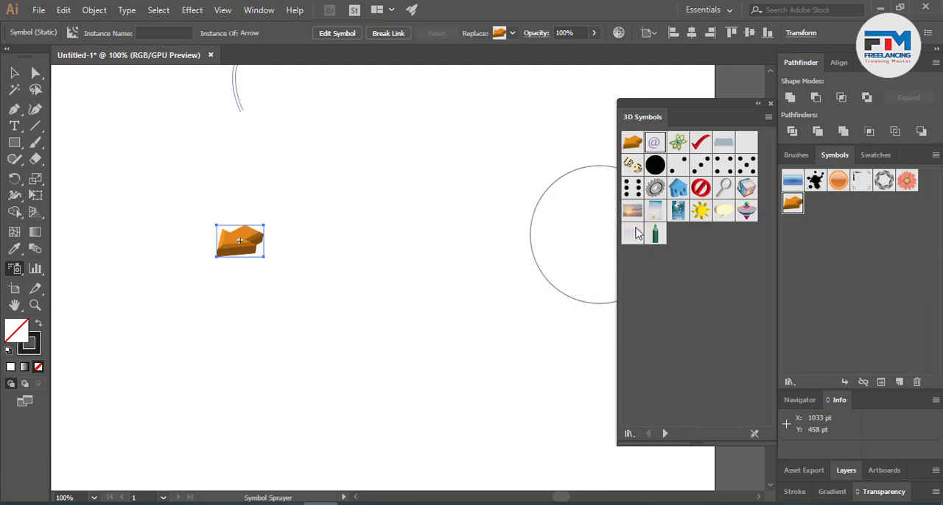